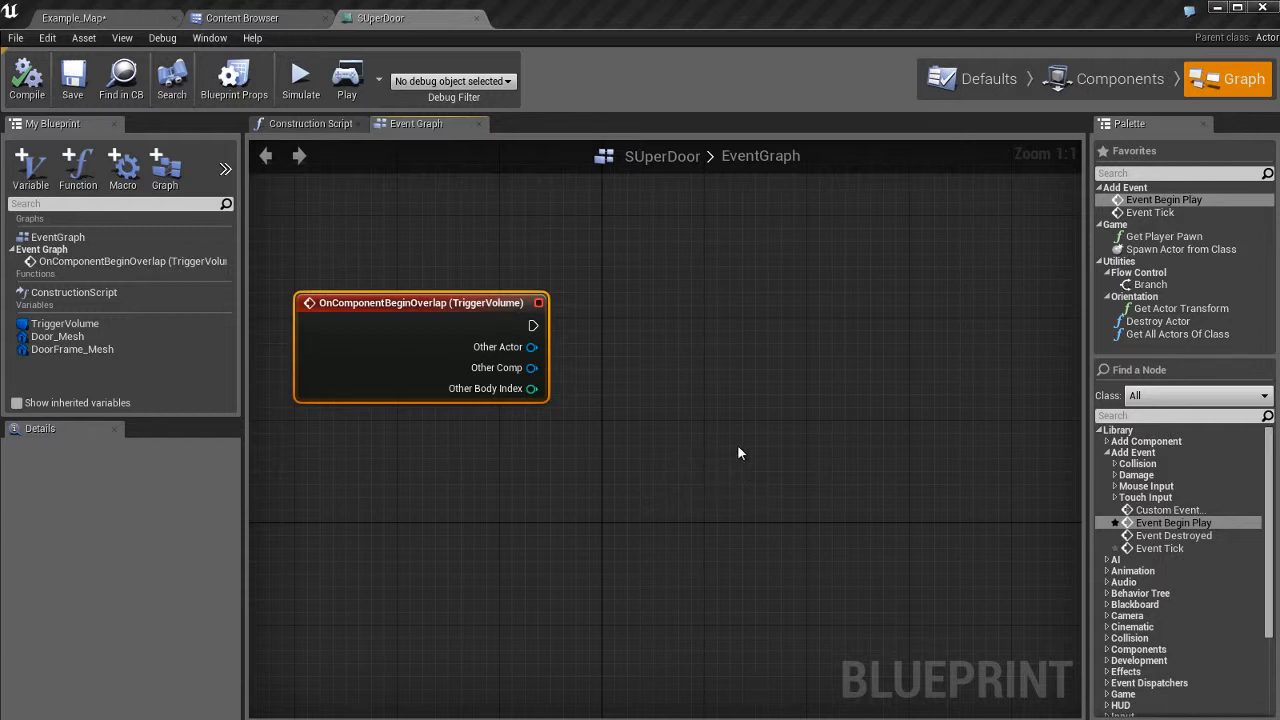
Inspect the OnComponentBeginOverlap node, then switch from SUperDoor to the Example_Map level tab.
{"action": "left_click", "coordinate": [738, 453]}
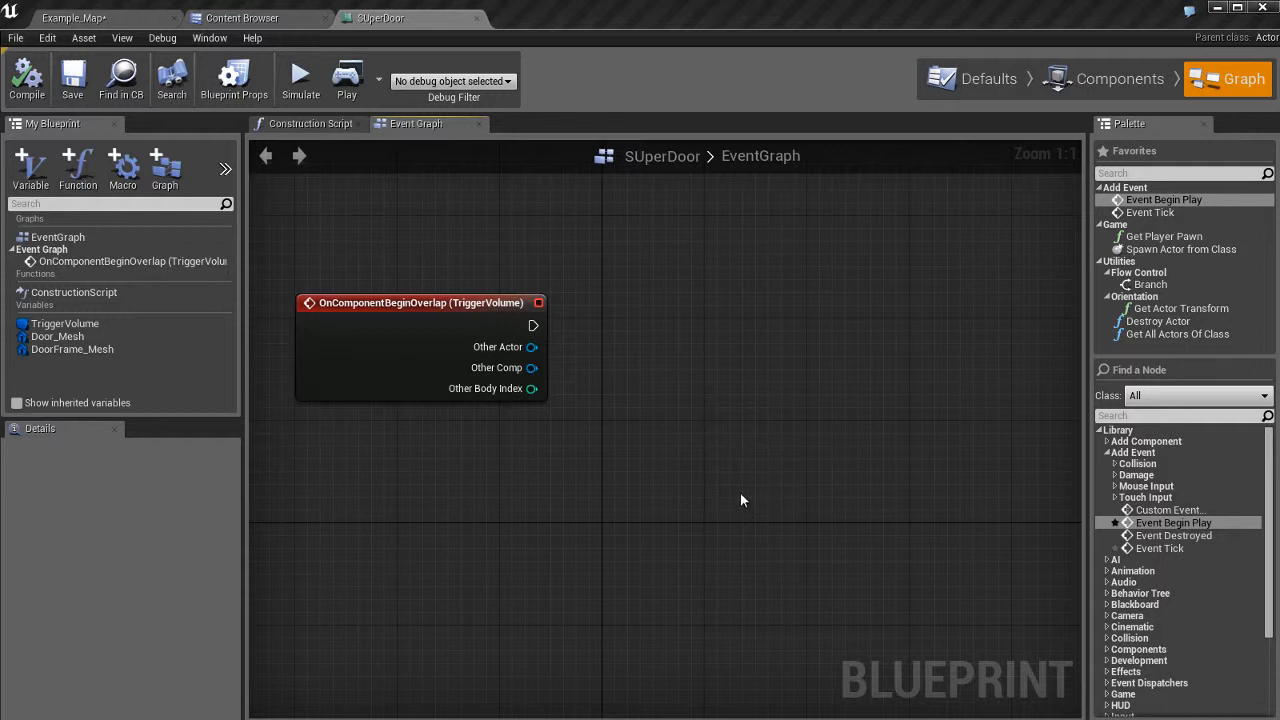
{"action": "left_click", "coordinate": [402, 331]}
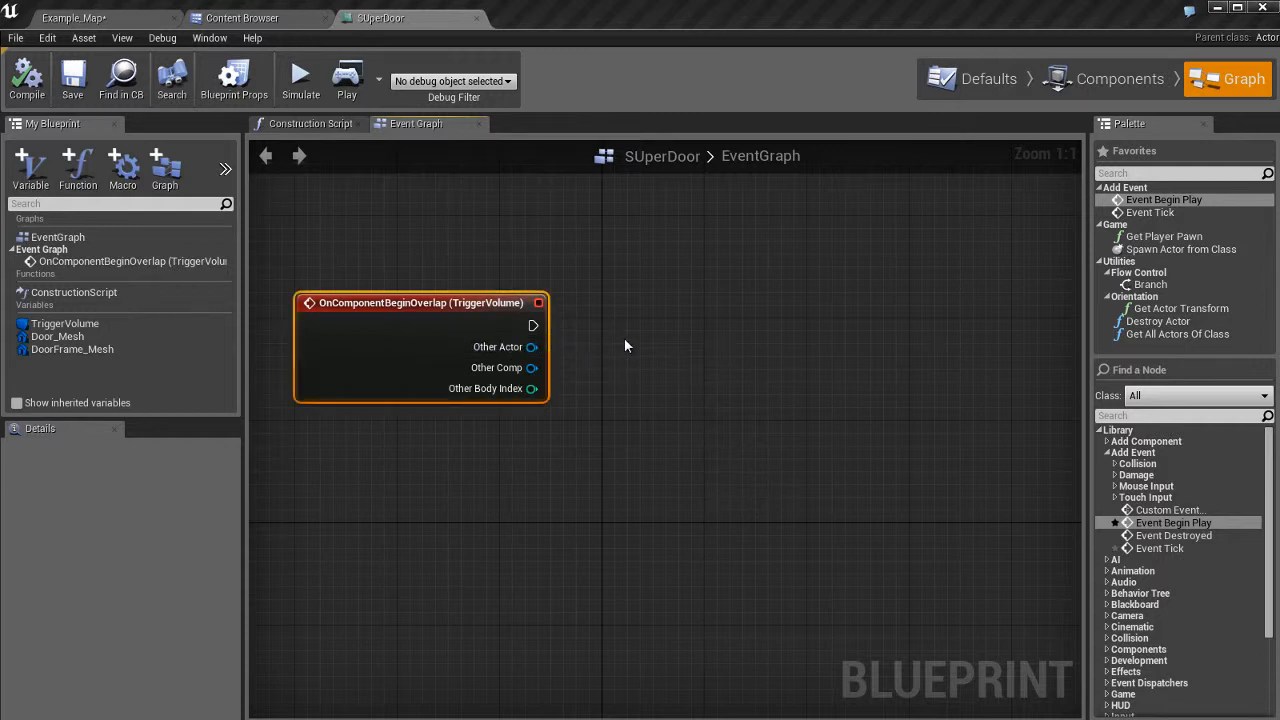
{"action": "mouse_move", "coordinate": [745, 385]}
{"action": "right_mouse_down"}
{"action": "mouse_move", "coordinate": [786, 386]}
{"action": "mouse_move", "coordinate": [727, 380]}
{"action": "right_mouse_up"}
{"action": "left_click", "coordinate": [727, 380]}
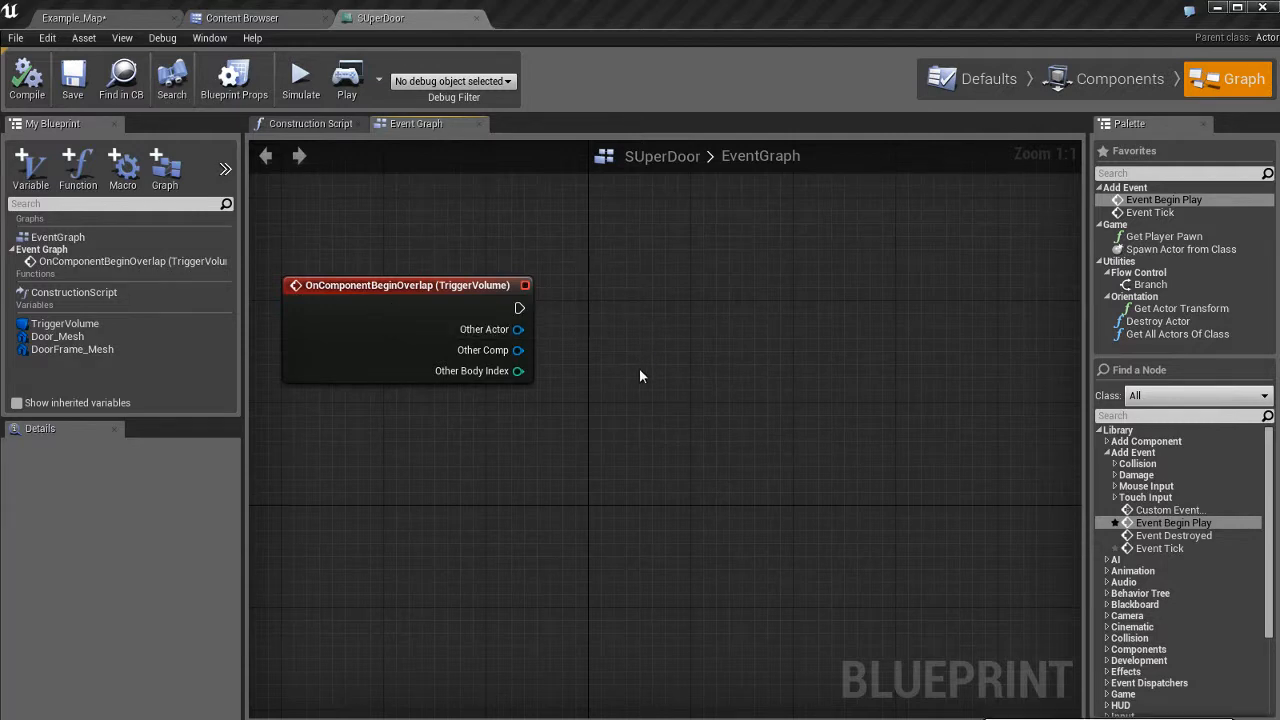
{"action": "right_click_drag", "start_coordinate": [662, 373], "coordinate": [628, 366]}
{"action": "left_click", "coordinate": [405, 308]}
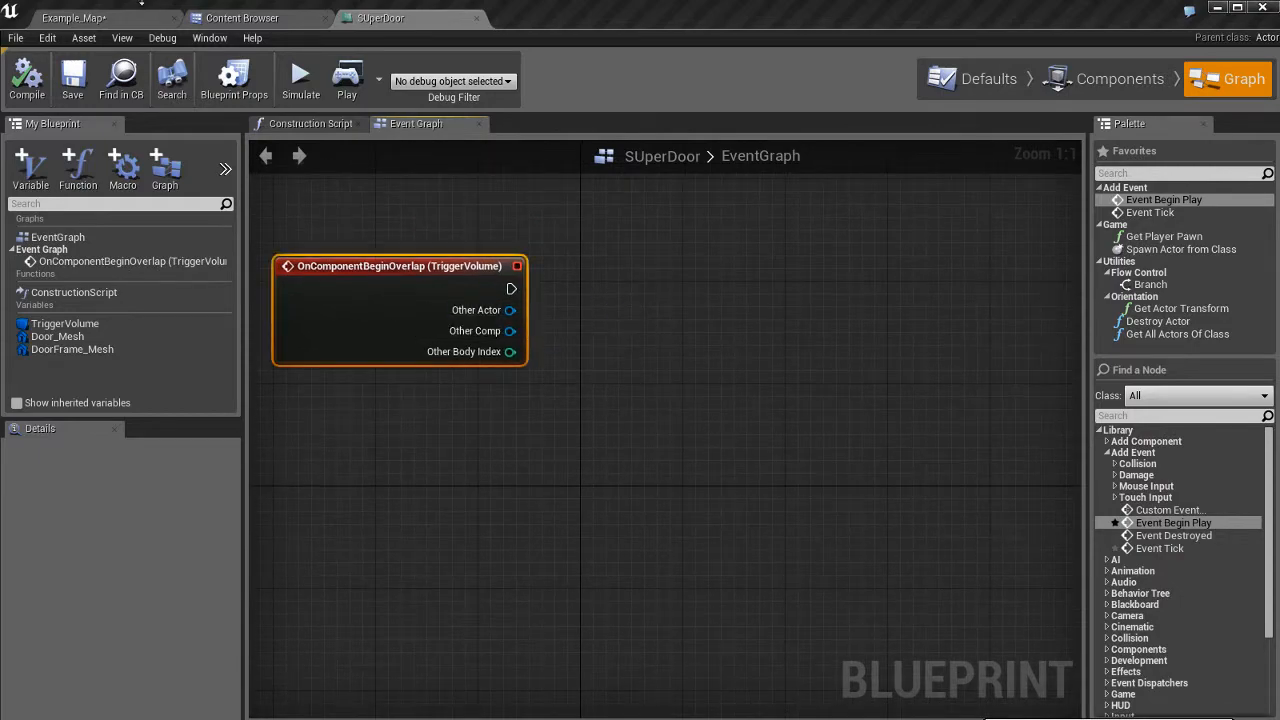
{"action": "left_click", "coordinate": [75, 18]}
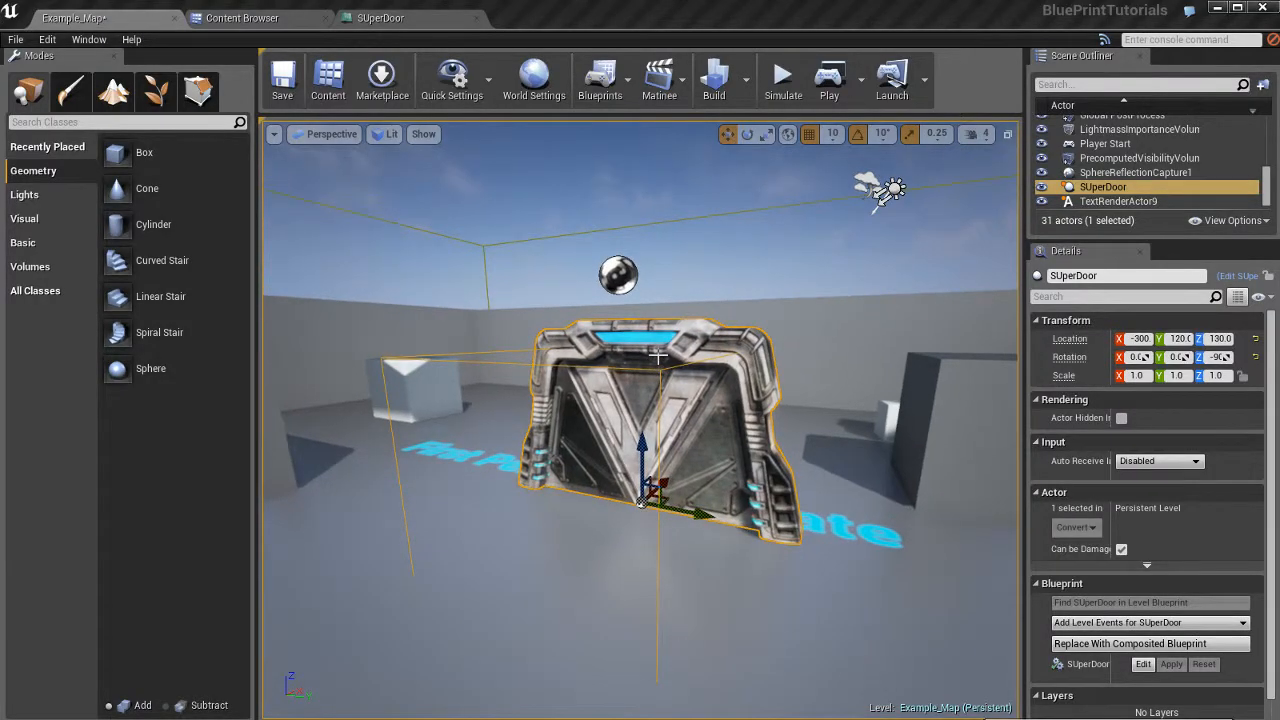
{"action": "key", "text": "alt+p"}
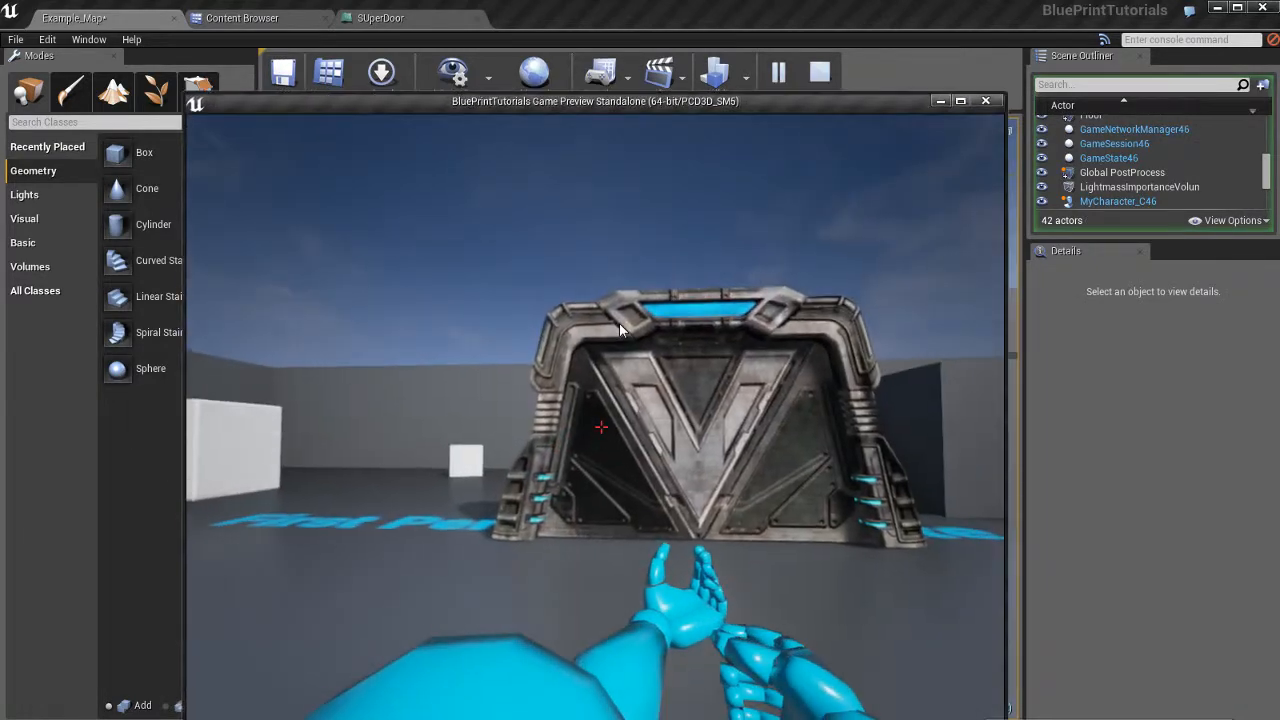
{"action": "key", "text": "w"}
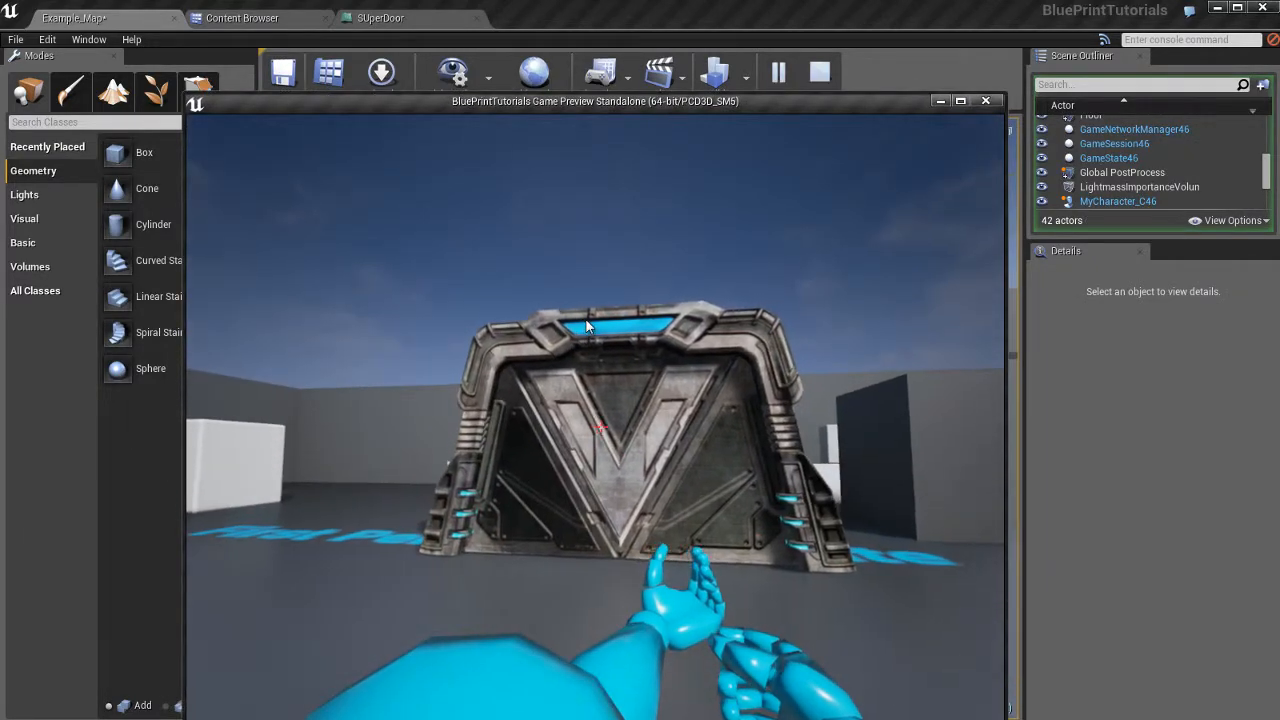
{"action": "key", "text": "w"}
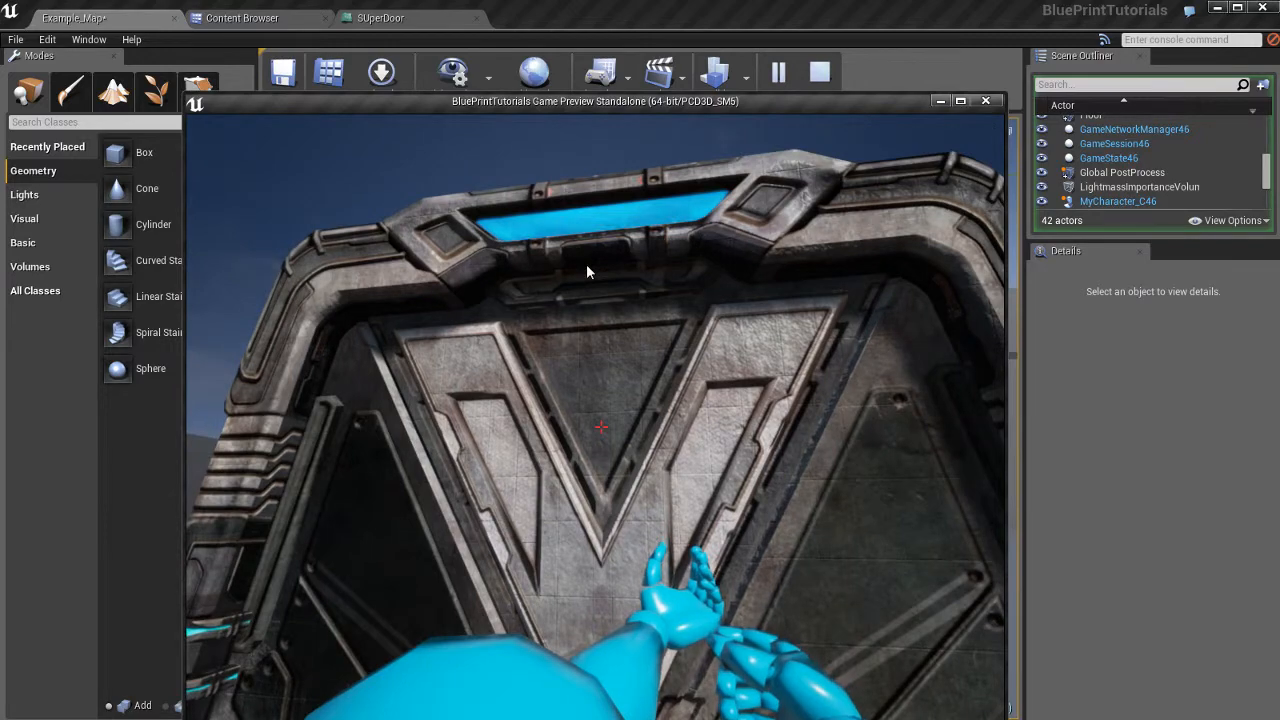
{"action": "key", "text": "s"}
{"action": "key", "text": "w"}
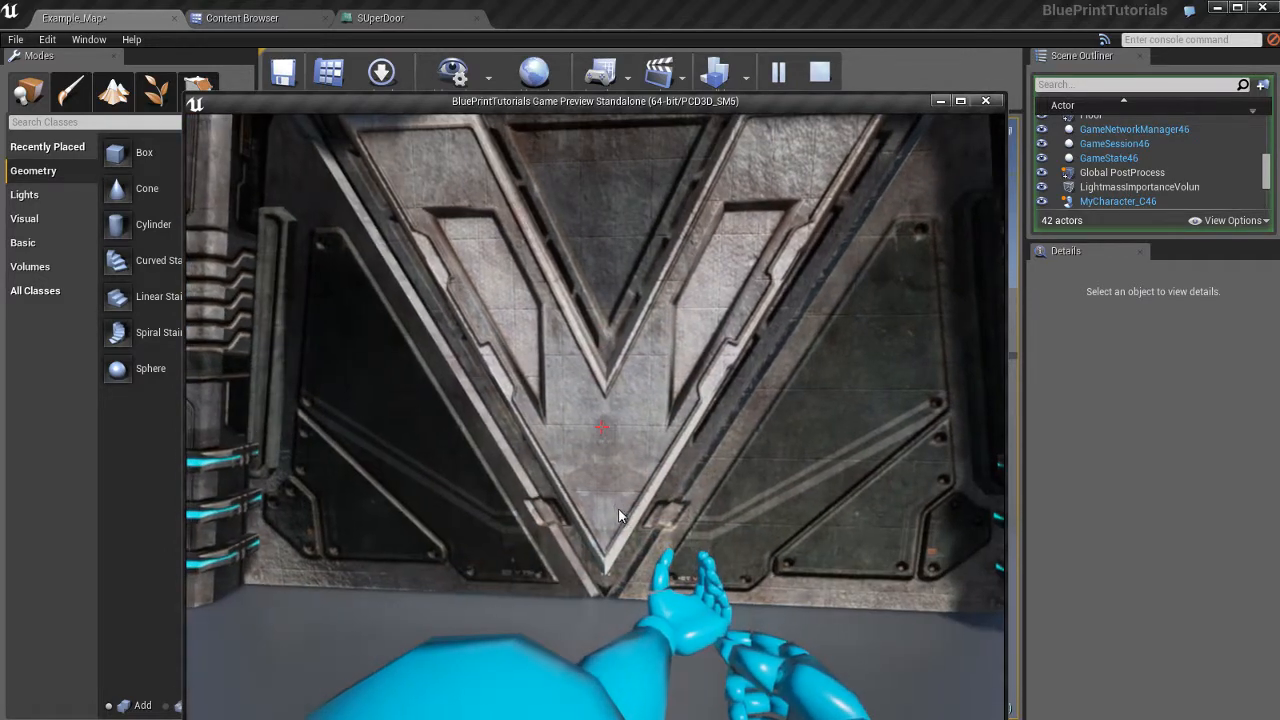
{"action": "key", "text": "s"}
{"action": "key", "text": "w"}
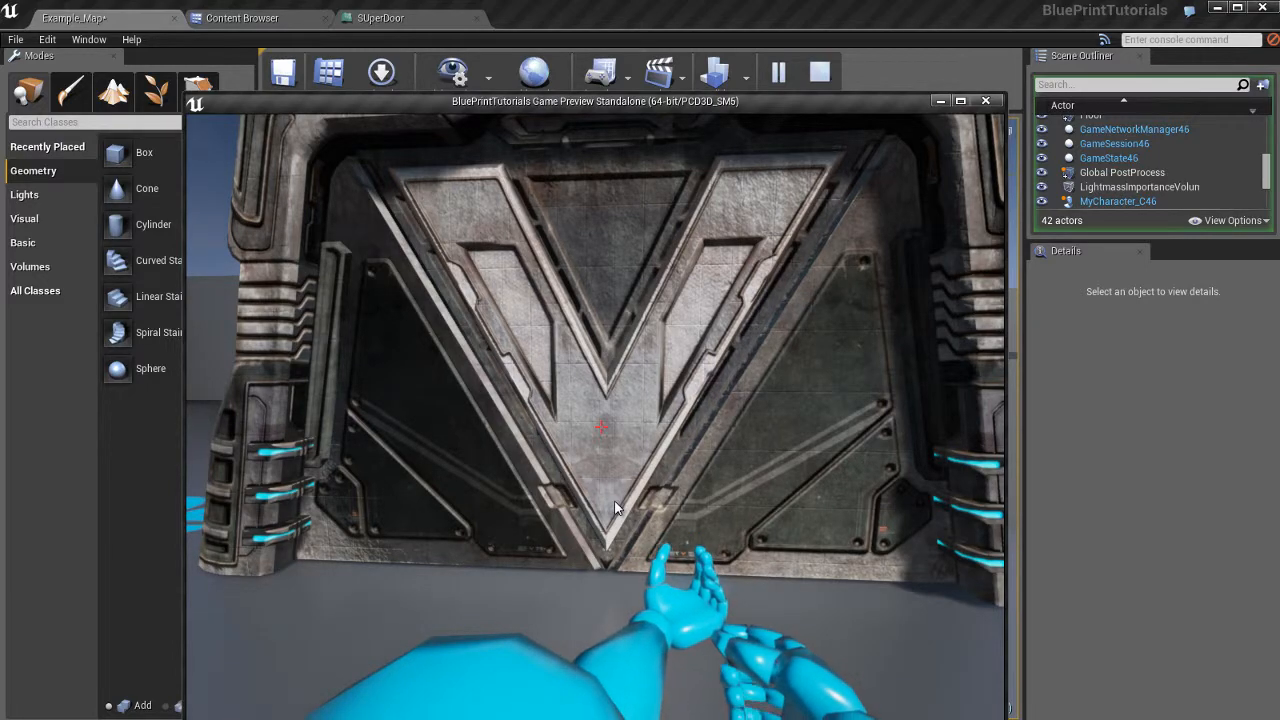
{"action": "key", "text": "s"}
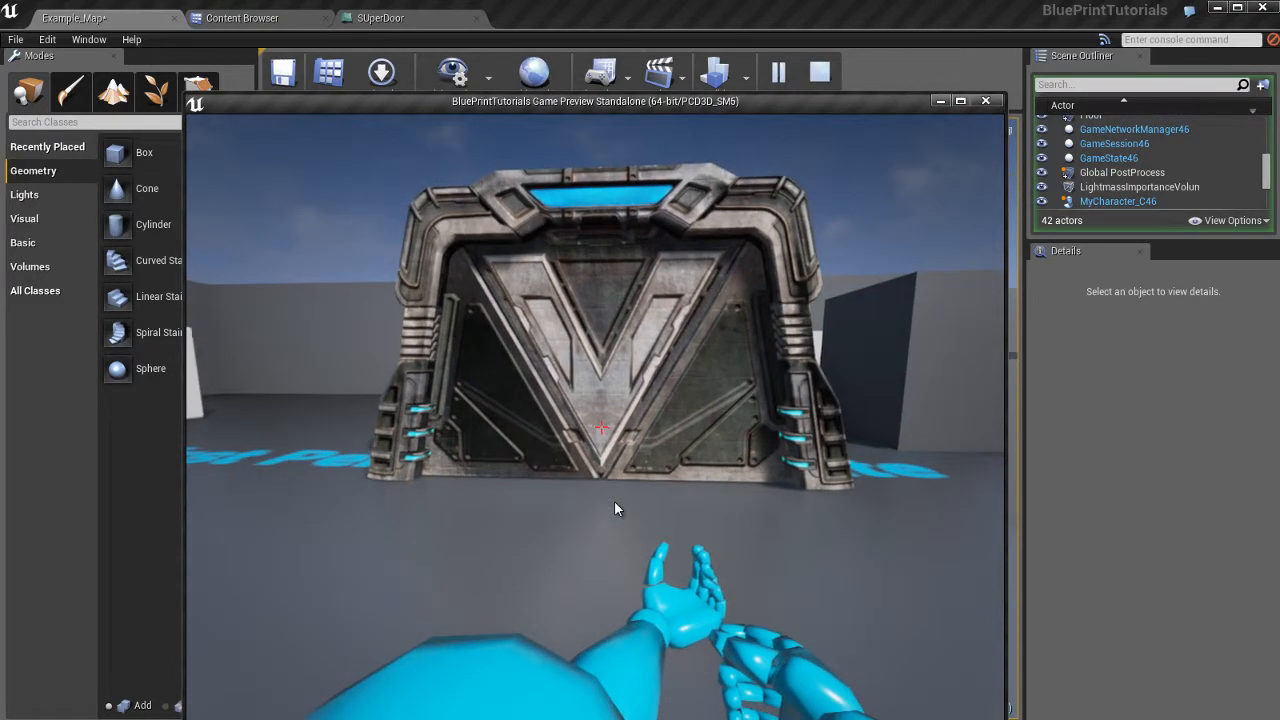
{"action": "key", "text": "w"}
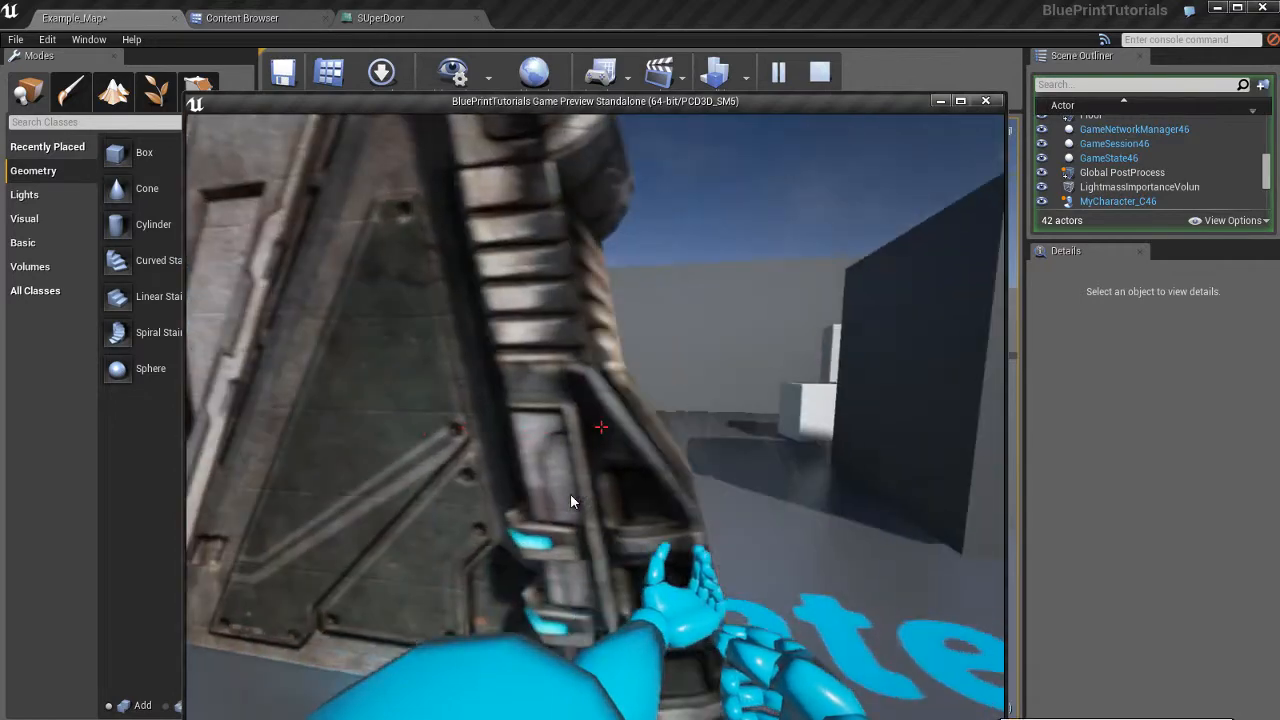
{"action": "key", "text": "w"}
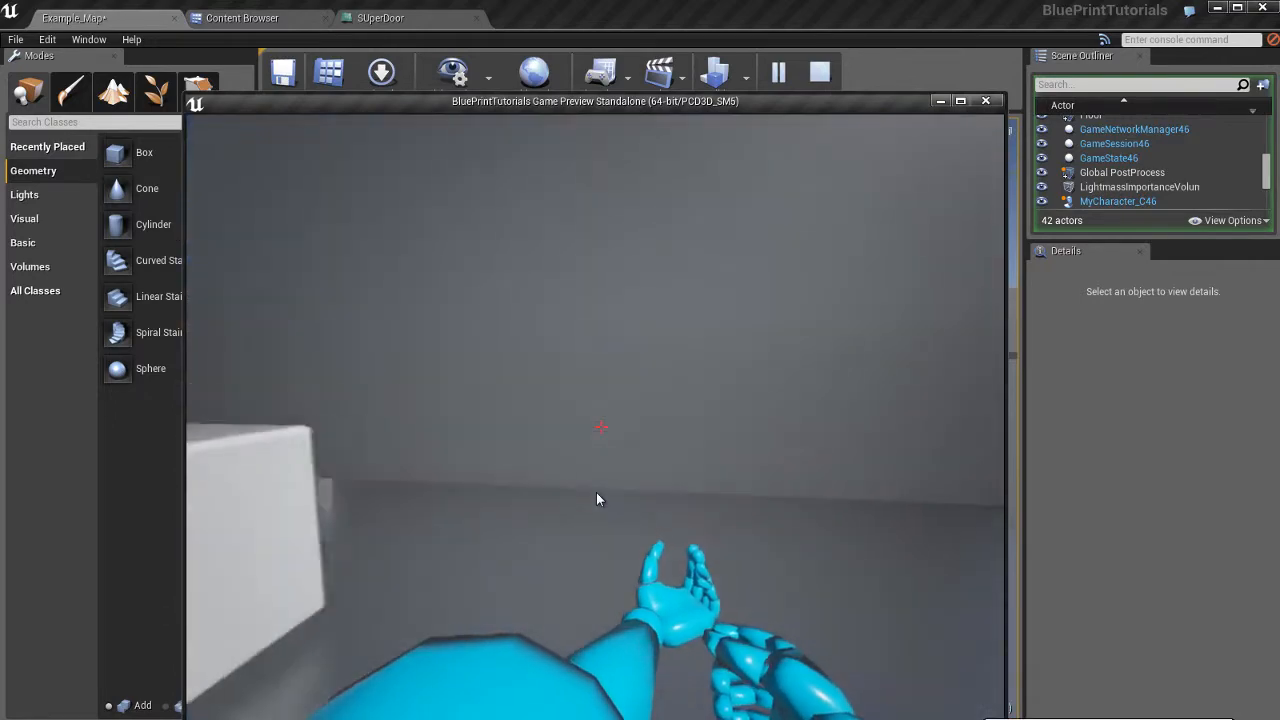
{"action": "key", "text": "s"}
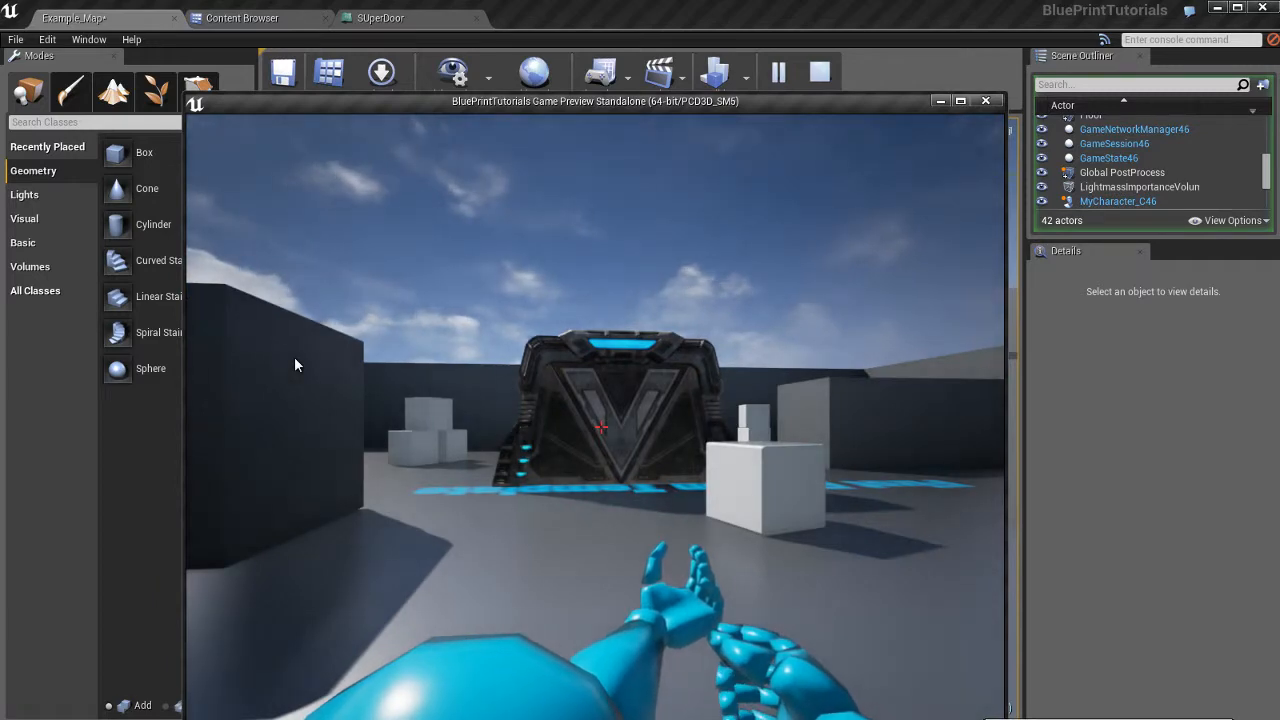
{"action": "key", "text": "w"}
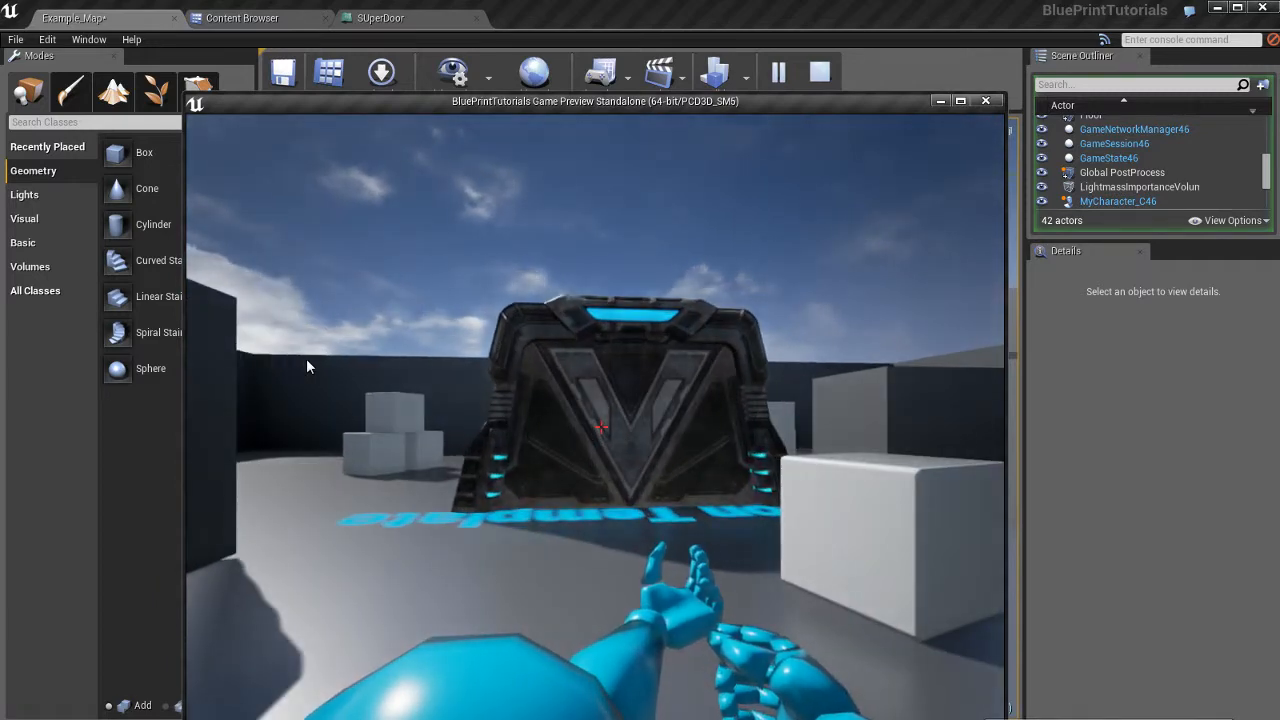
{"action": "key", "text": "w"}
{"action": "key", "text": "w"}
{"action": "key", "text": "a"}
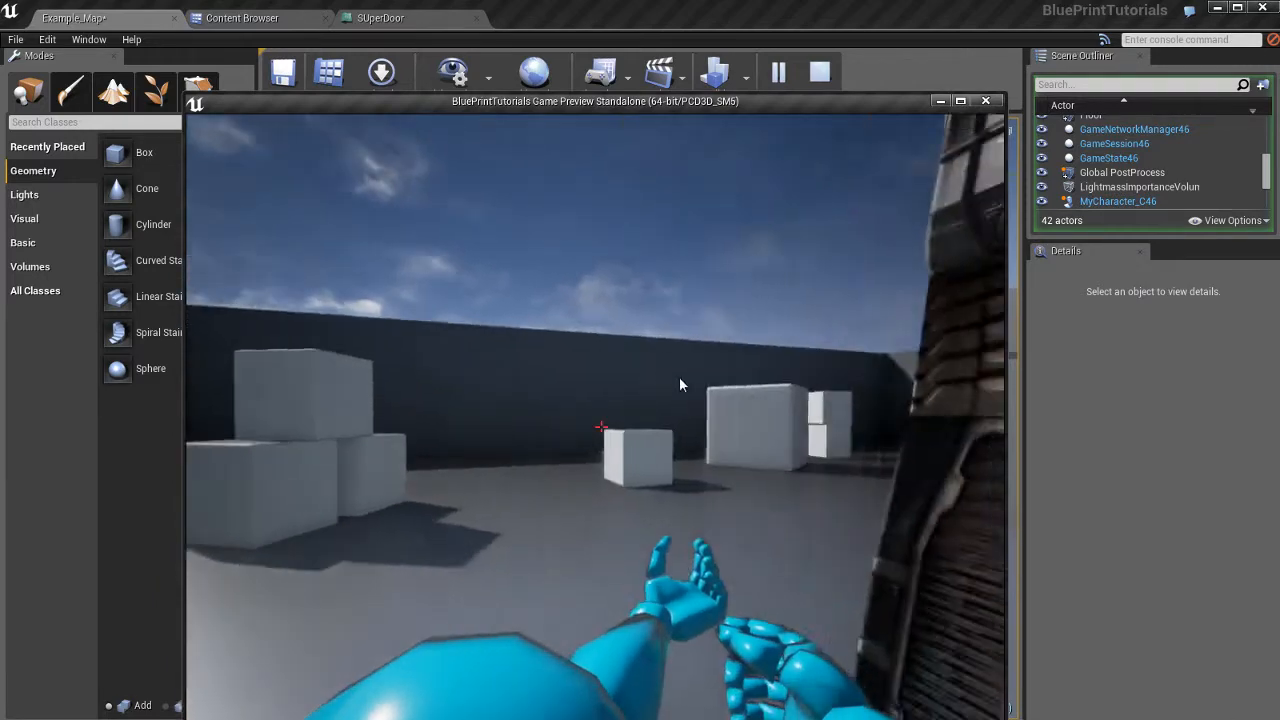
{"action": "key", "text": "a"}
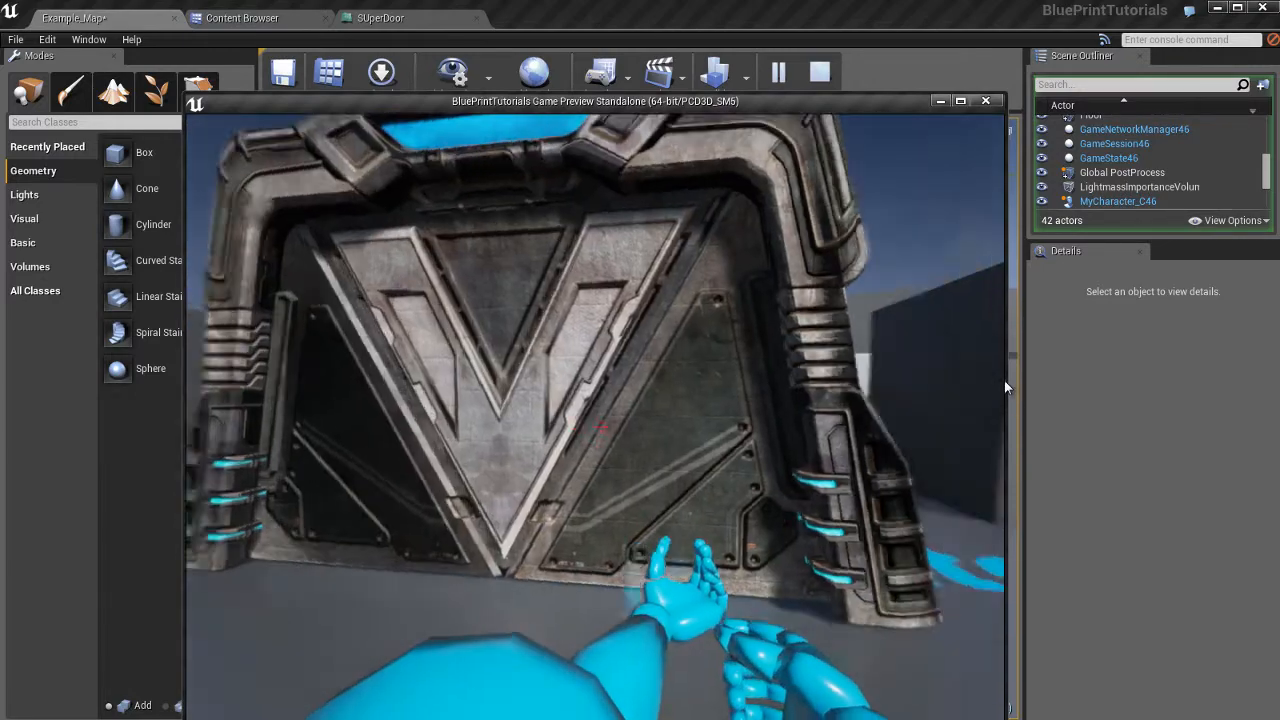
{"action": "key", "text": "s"}
{"action": "key", "text": "w"}
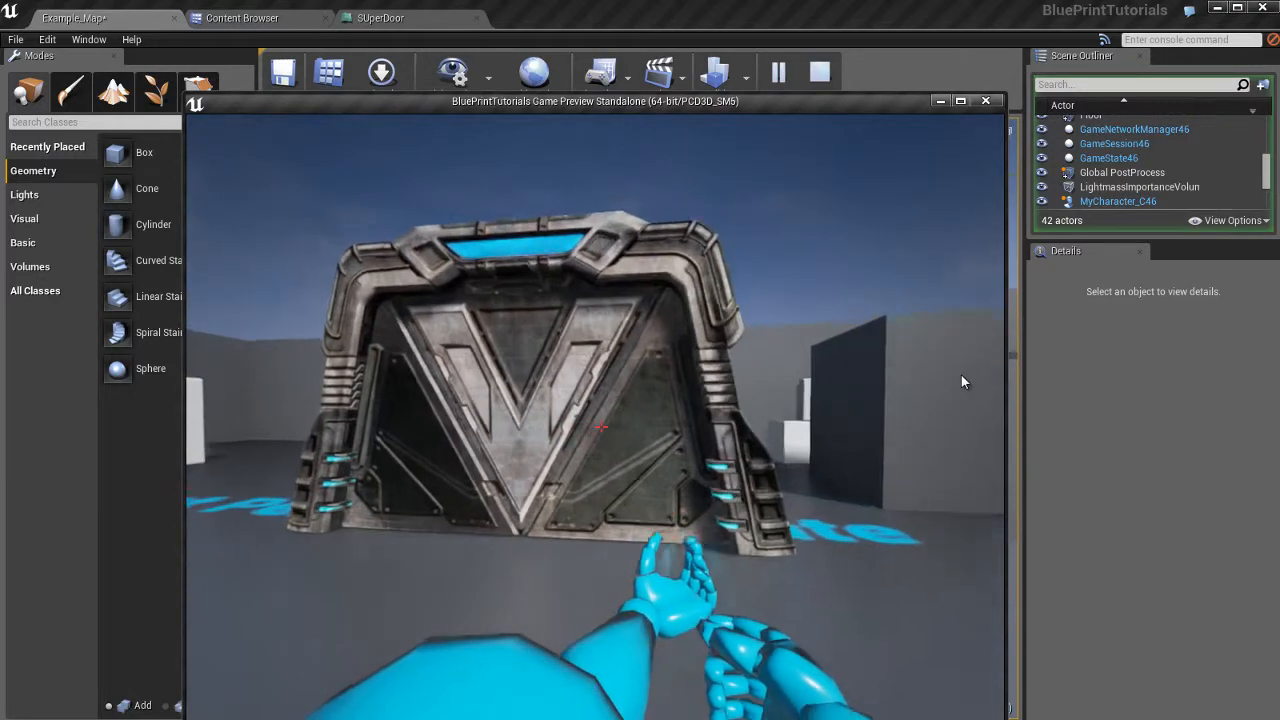
{"action": "key", "text": "s"}
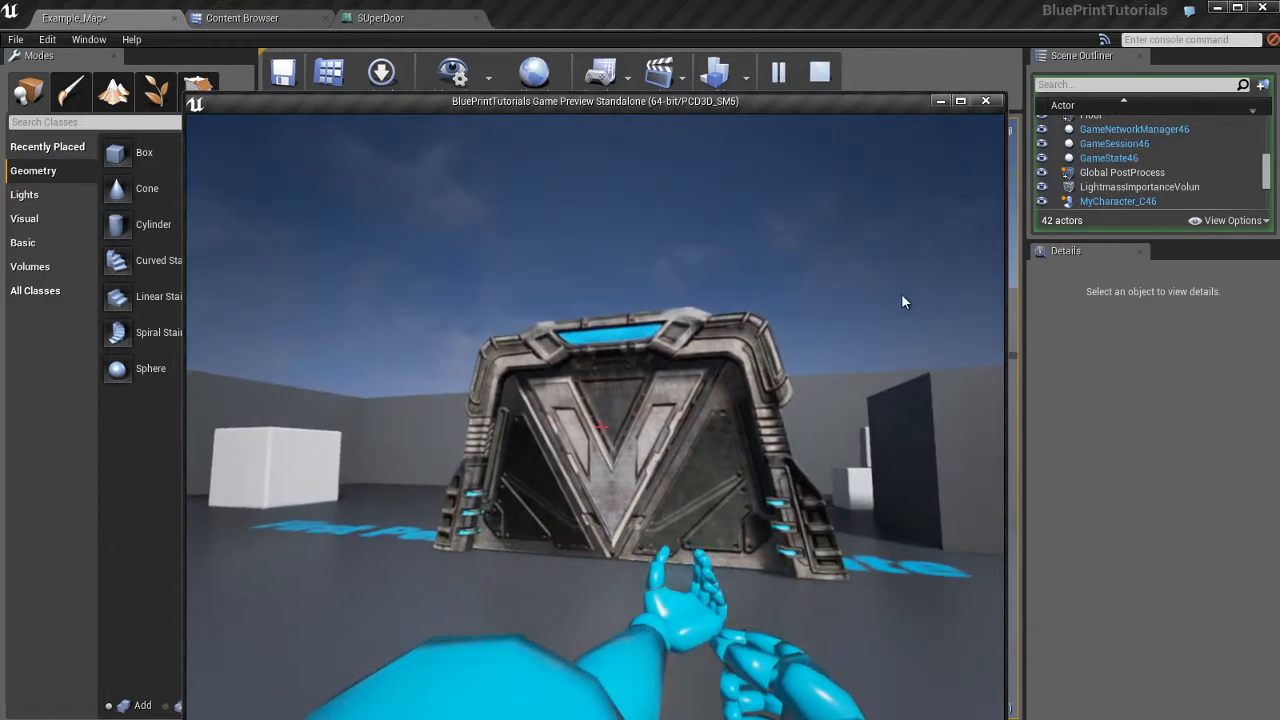
{"action": "key", "text": "Escape"}
Reopen the SUperDoor Event Graph and pan to frame the OnComponentBeginOverlap (TriggerVolume) node.
{"action": "left_click", "coordinate": [410, 20]}
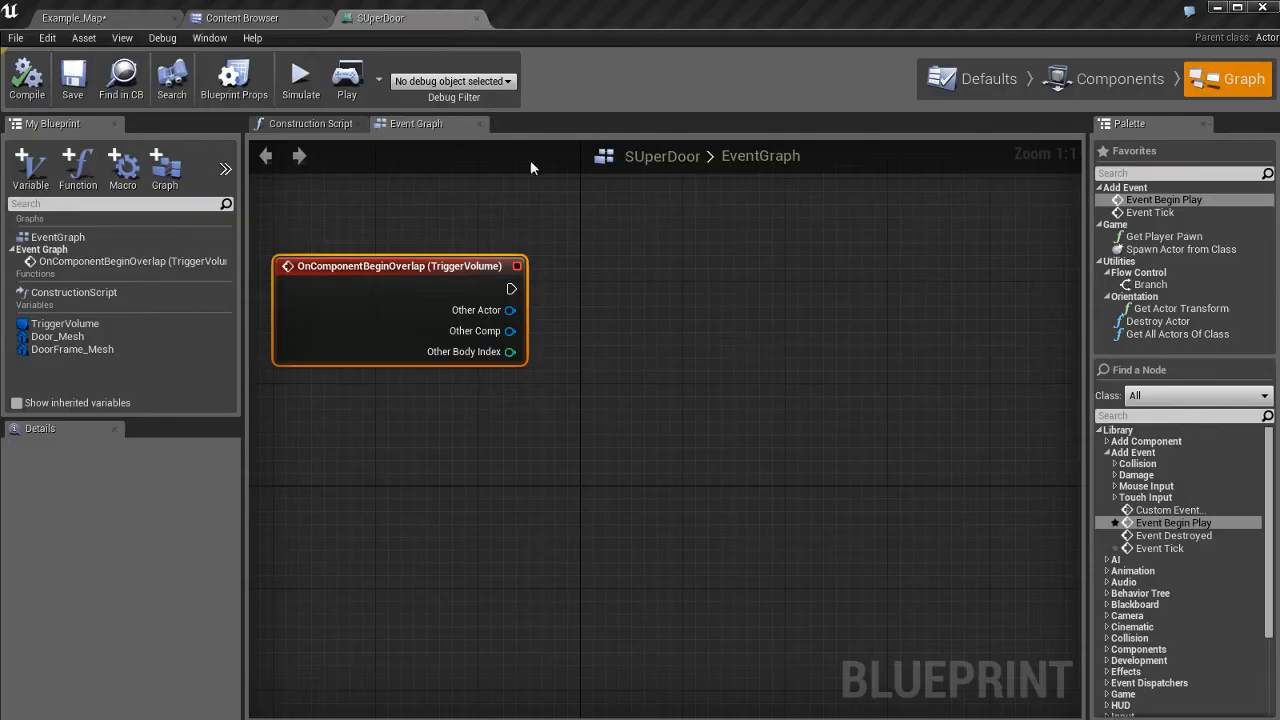
{"action": "right_click_drag", "start_coordinate": [746, 437], "coordinate": [733, 455]}
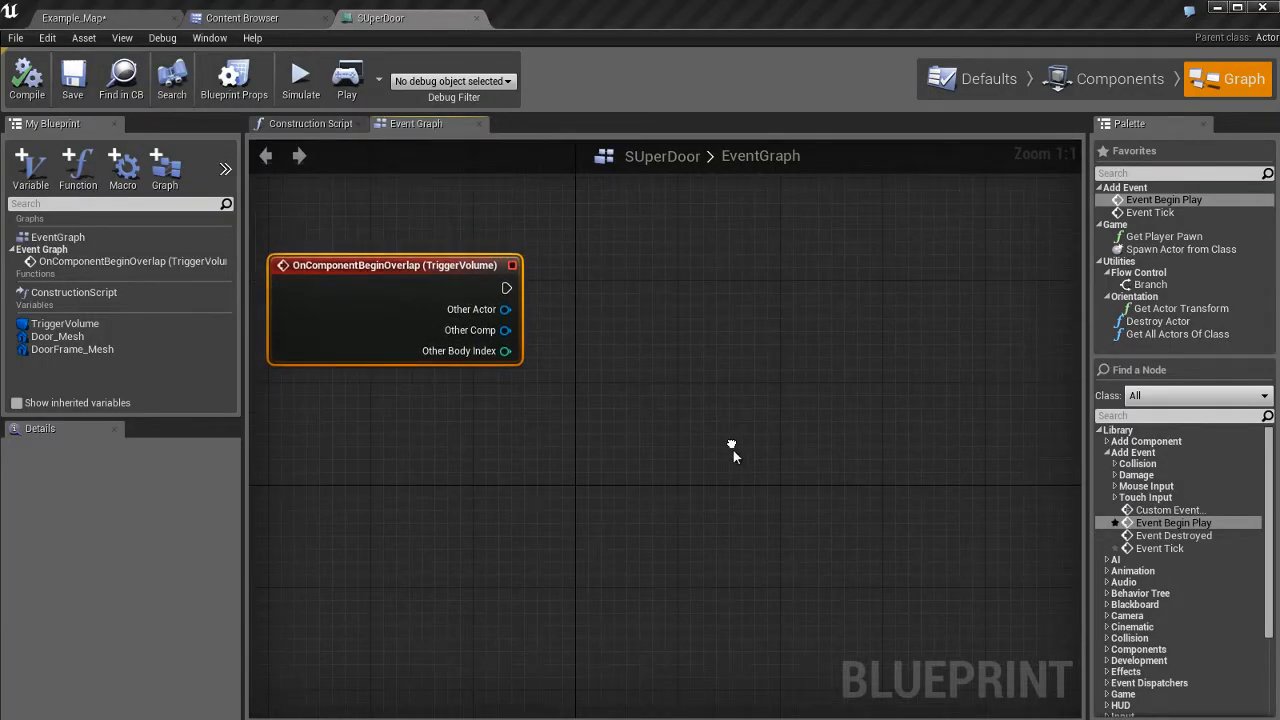
{"action": "left_click", "coordinate": [717, 354]}
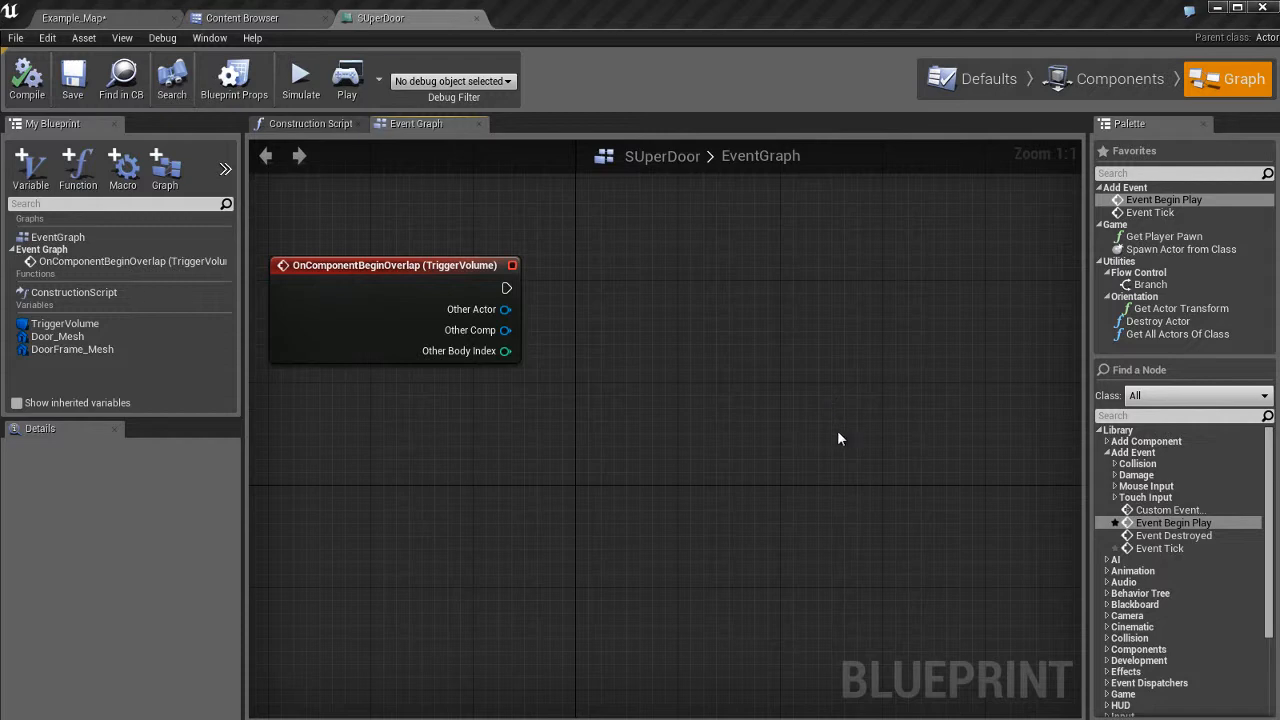
{"action": "right_click_drag", "start_coordinate": [851, 434], "coordinate": [788, 442]}
{"action": "scroll", "coordinate": [788, 442], "scroll_direction": "down", "scroll_amount": 1}
{"action": "scroll", "coordinate": [788, 442], "scroll_direction": "up", "scroll_amount": 1}
{"action": "right_click_drag", "start_coordinate": [897, 436], "coordinate": [780, 406]}
{"action": "right_click_drag", "start_coordinate": [841, 303], "coordinate": [871, 338]}
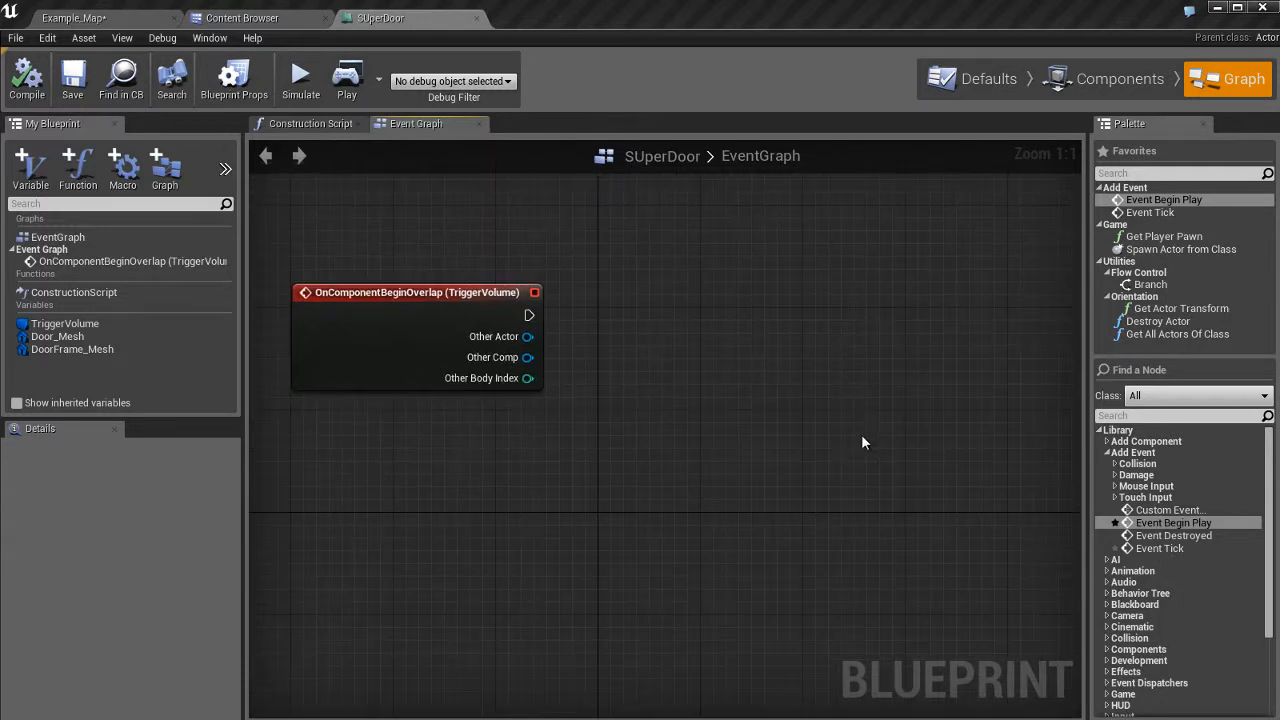
{"action": "mouse_move", "coordinate": [864, 443]}
{"action": "right_mouse_down"}
{"action": "mouse_move", "coordinate": [860, 420]}
{"action": "mouse_move", "coordinate": [863, 466]}
{"action": "mouse_move", "coordinate": [864, 443]}
{"action": "right_mouse_up"}
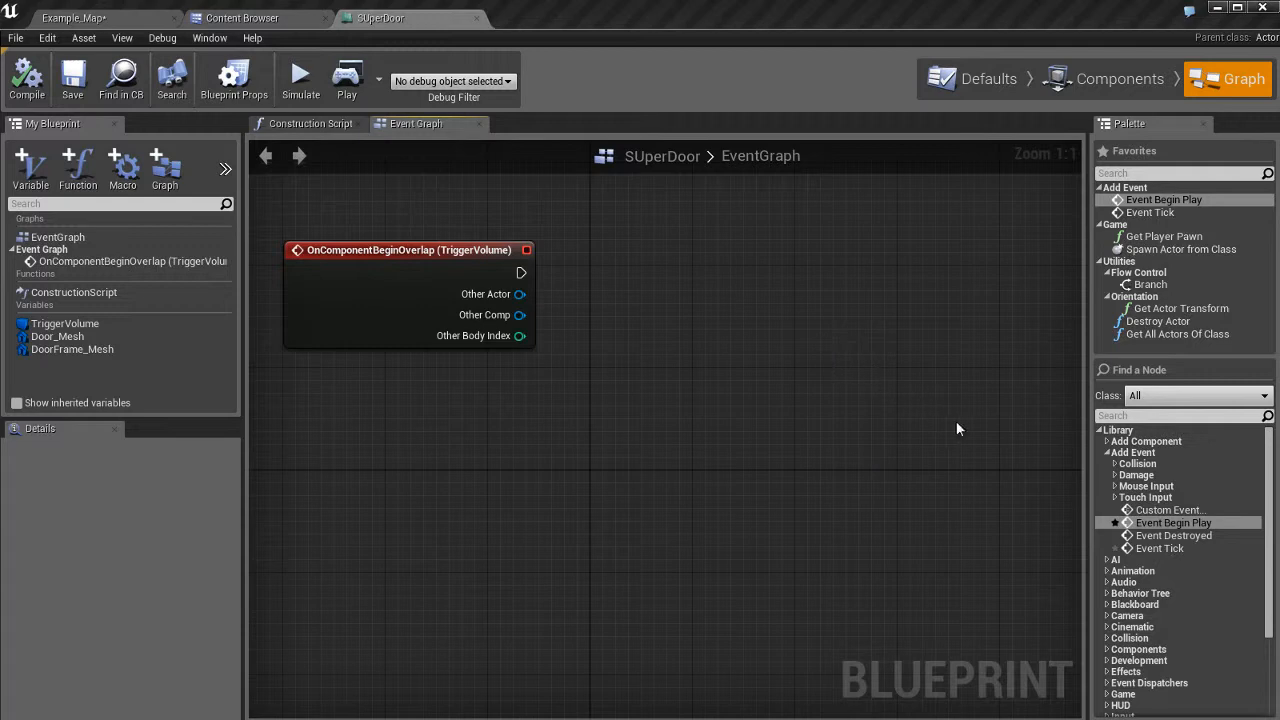
Add a Timeline node to the Event Graph and name it Door_Movement.
{"action": "right_click", "coordinate": [787, 301]}
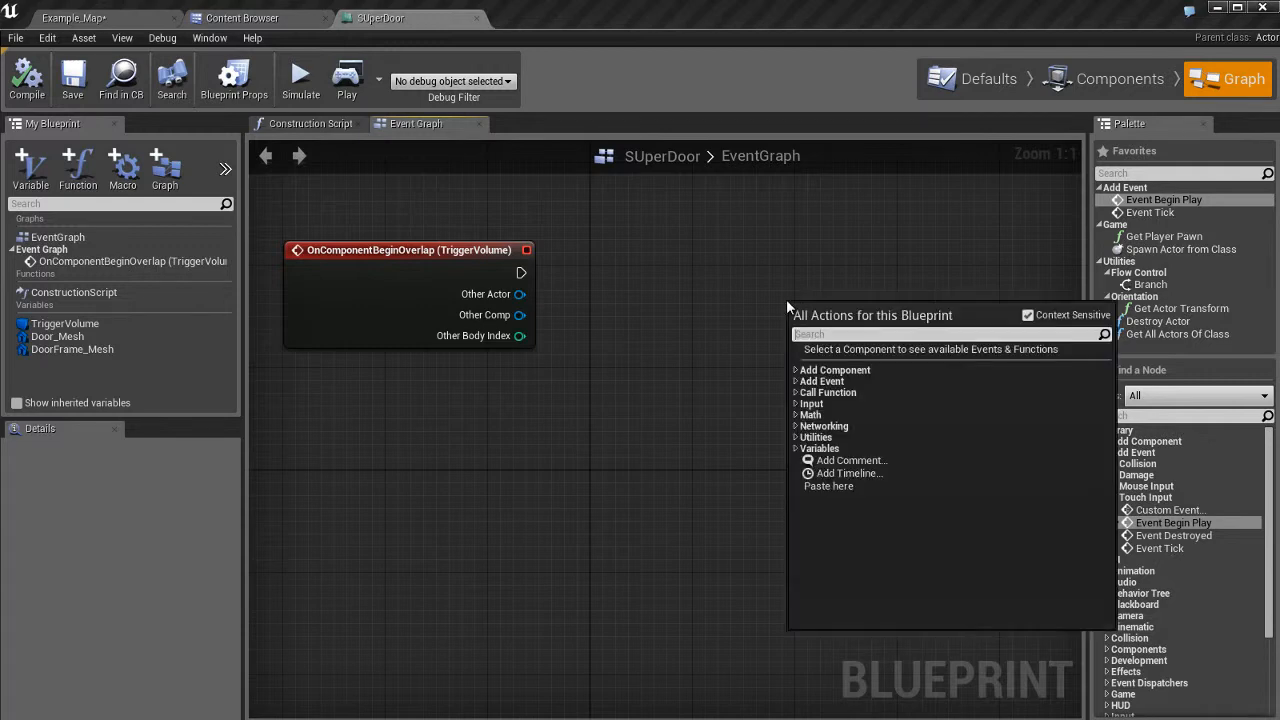
{"action": "left_click", "coordinate": [864, 473]}
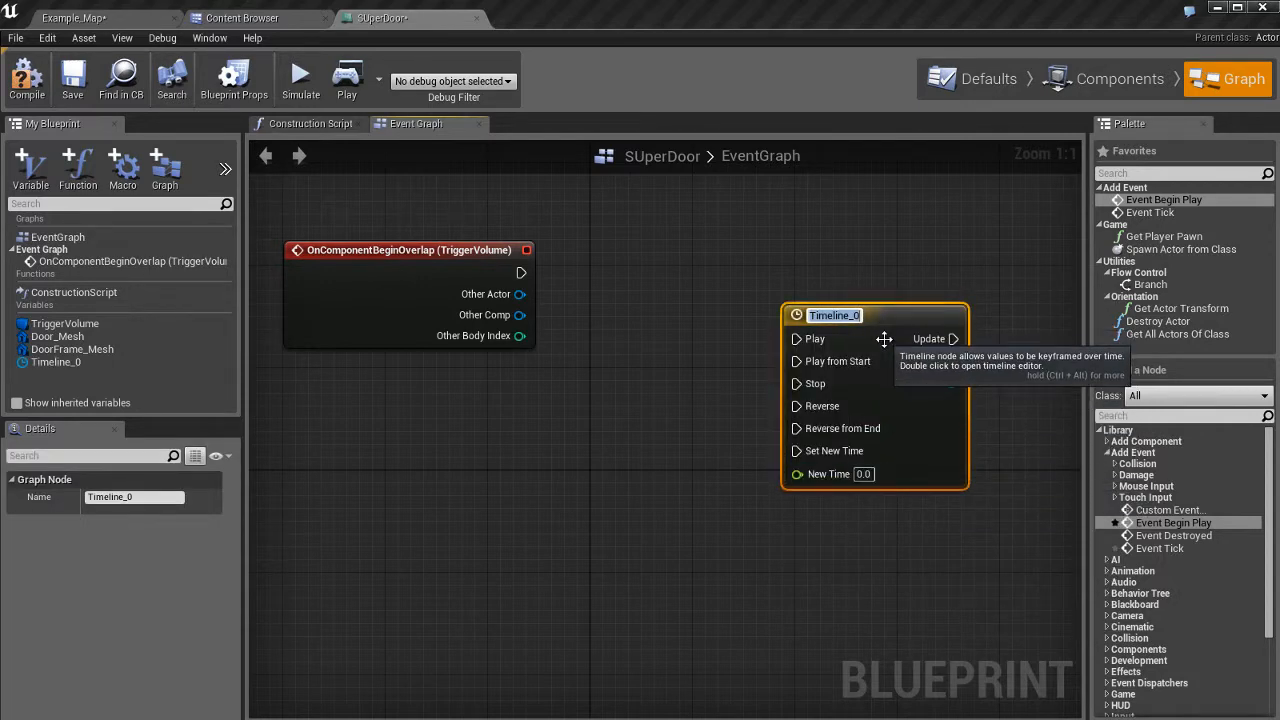
{"action": "type", "text": "Door_Movement"}
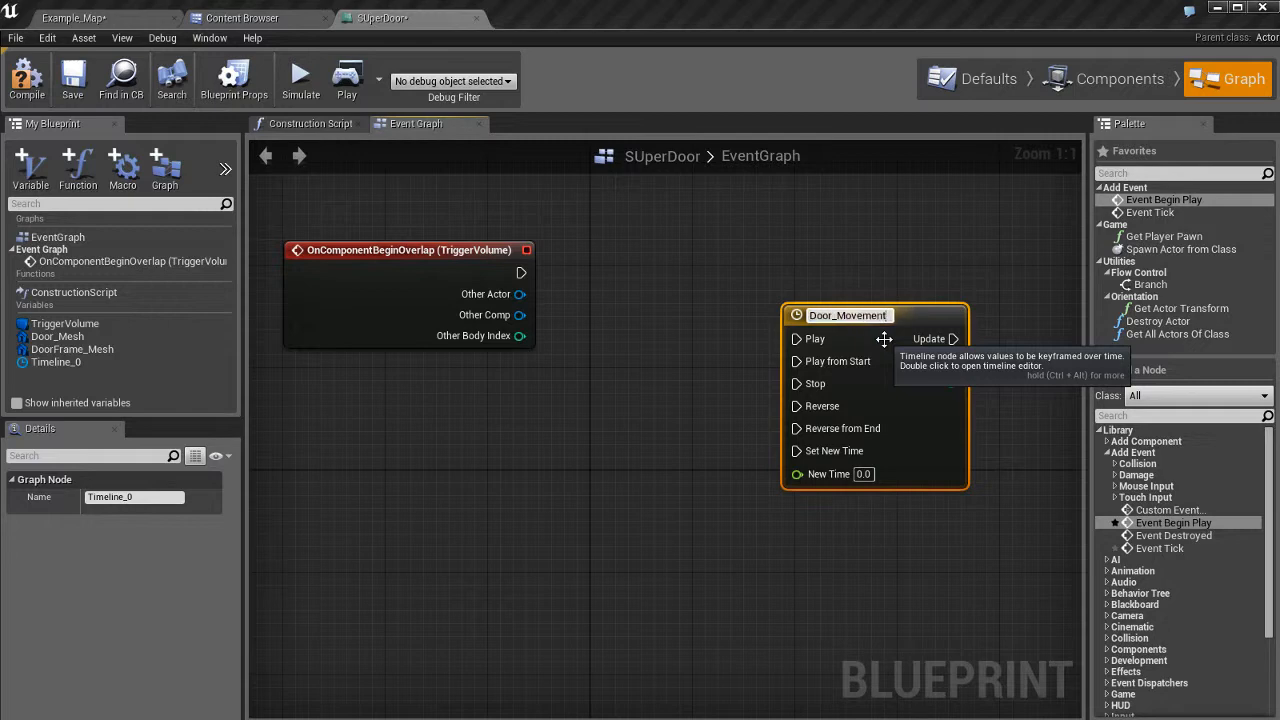
{"action": "key", "text": "Return"}
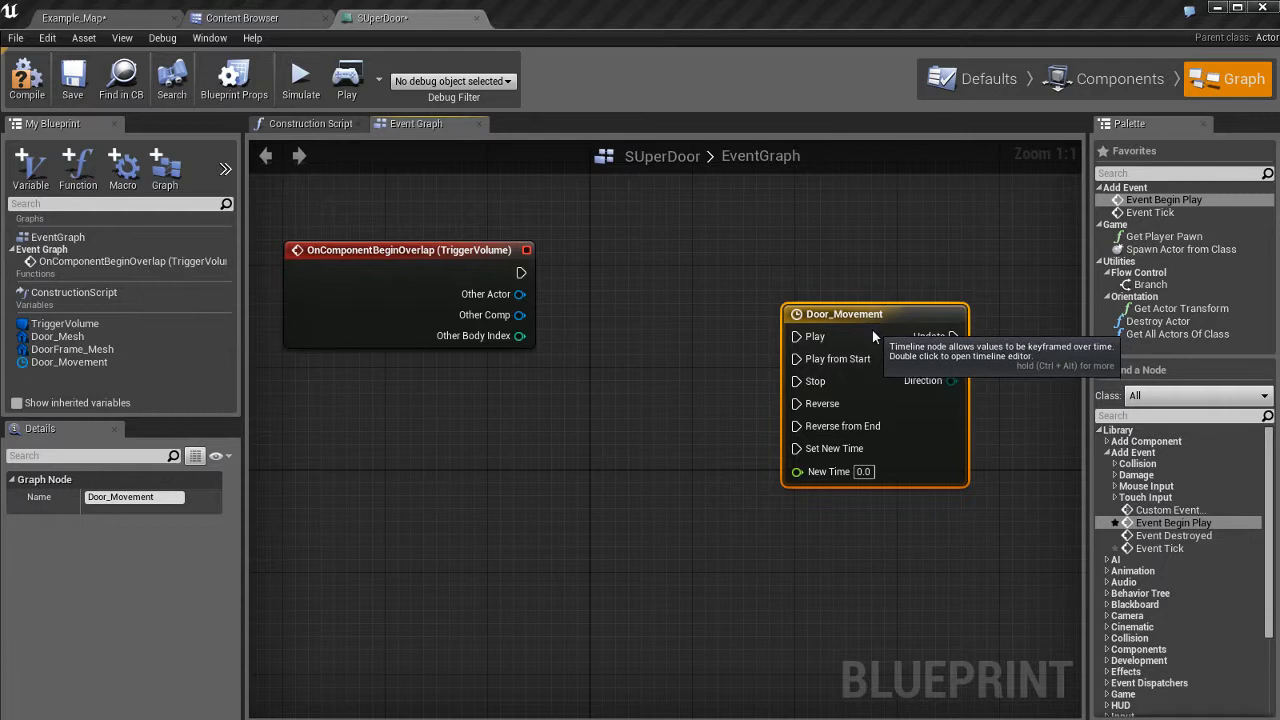
Position the Door_Movement node to the right of the overlap event.
{"action": "left_click_drag", "start_coordinate": [873, 330], "coordinate": [821, 354]}
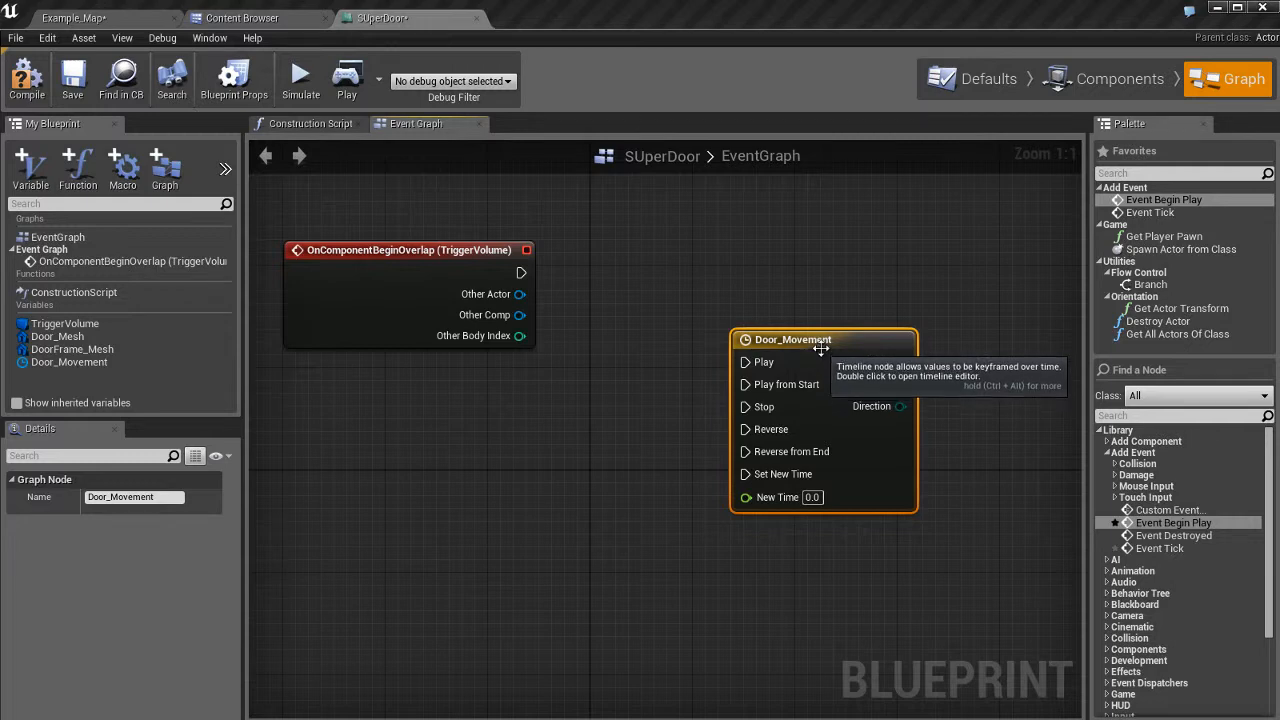
{"action": "left_click_drag", "start_coordinate": [821, 357], "coordinate": [797, 245]}
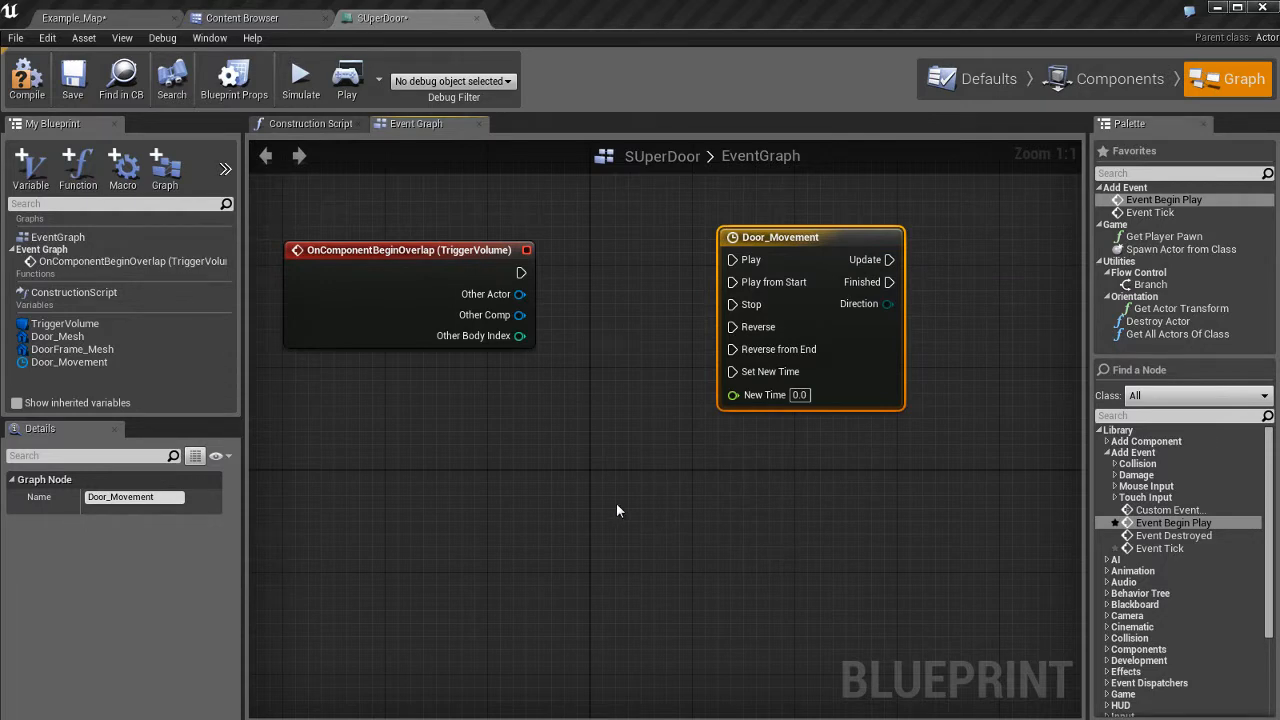
{"action": "right_click_drag", "start_coordinate": [616, 510], "coordinate": [562, 448]}
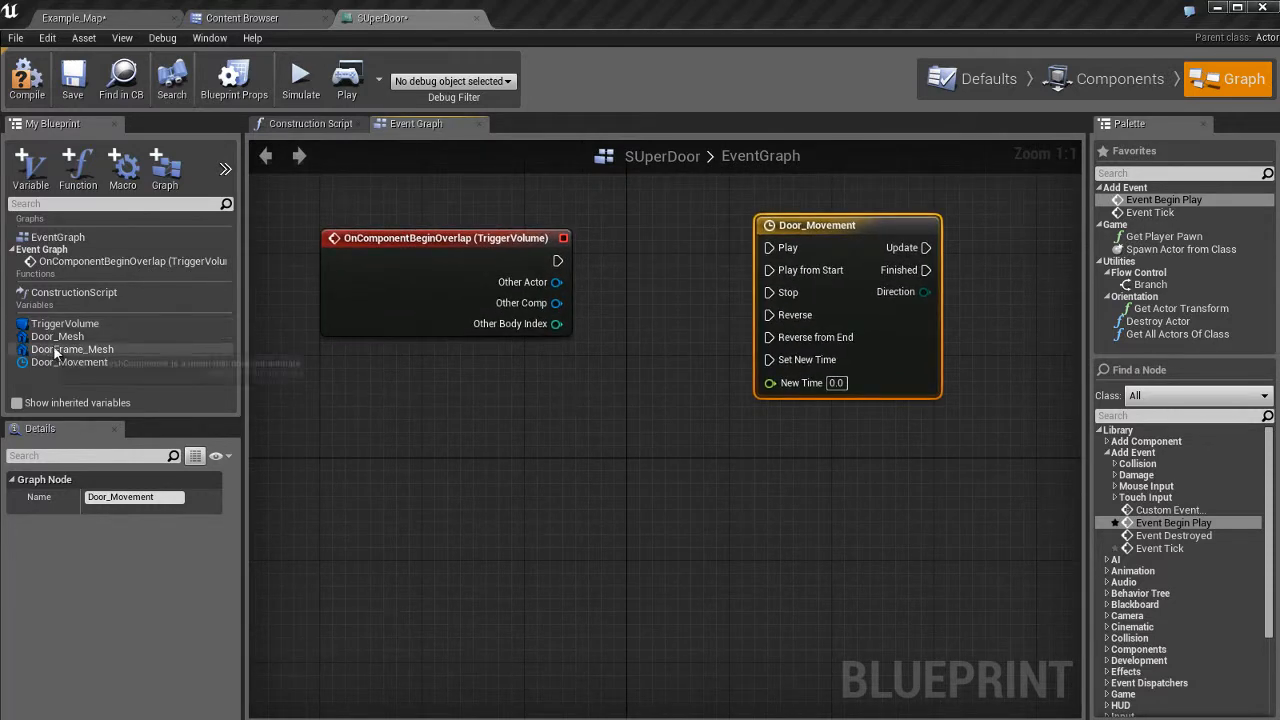
{"action": "left_click", "coordinate": [1113, 79]}
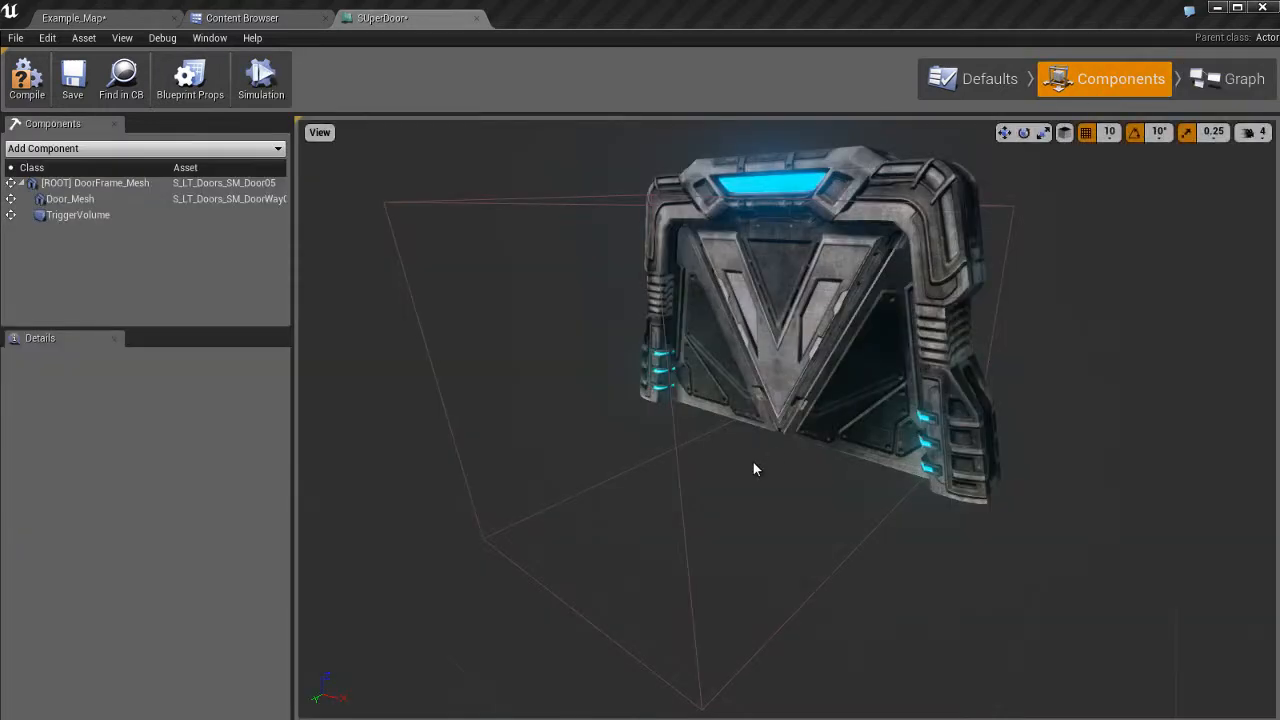
{"action": "left_click", "coordinate": [808, 355]}
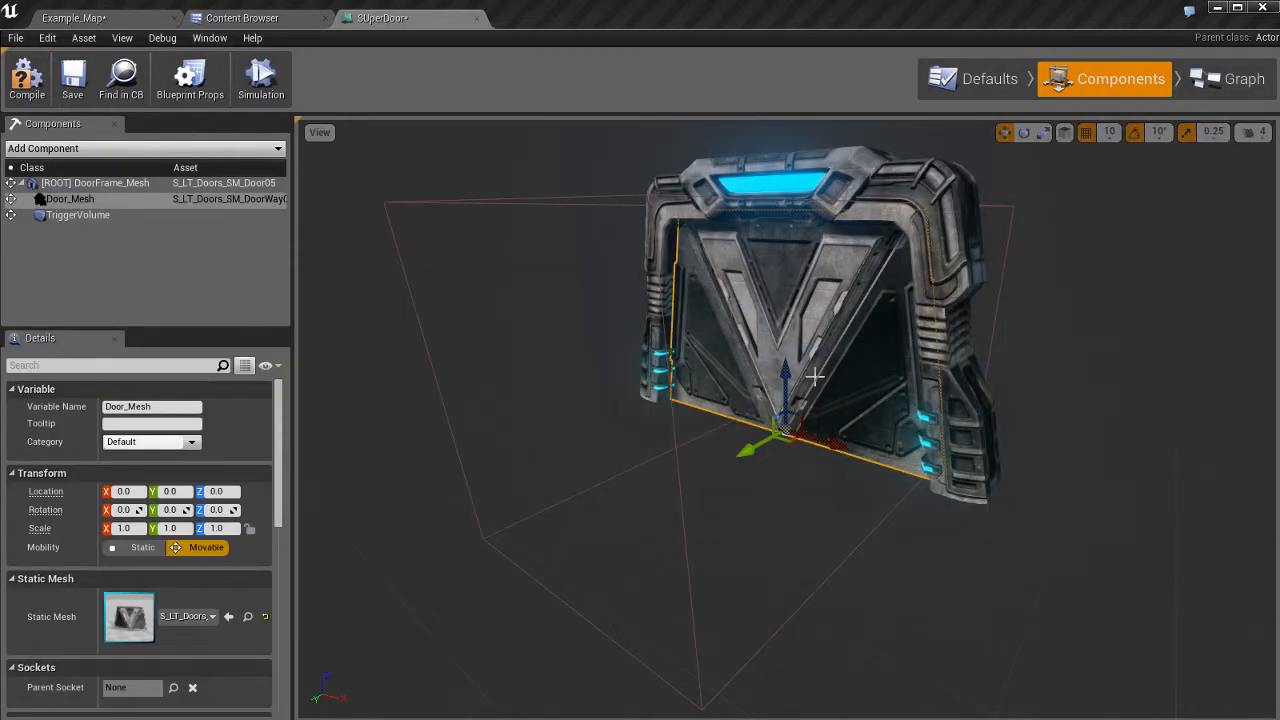
{"action": "left_click", "coordinate": [948, 222]}
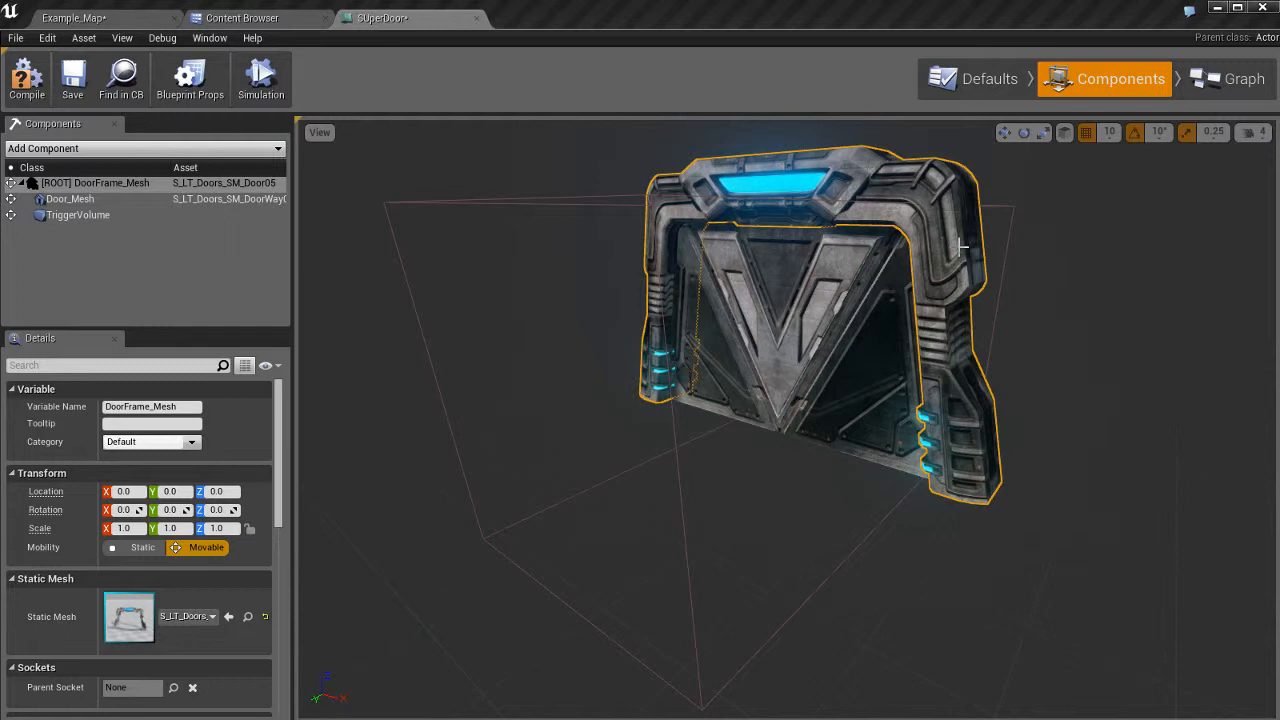
{"action": "right_click_drag", "start_coordinate": [882, 318], "coordinate": [896, 294]}
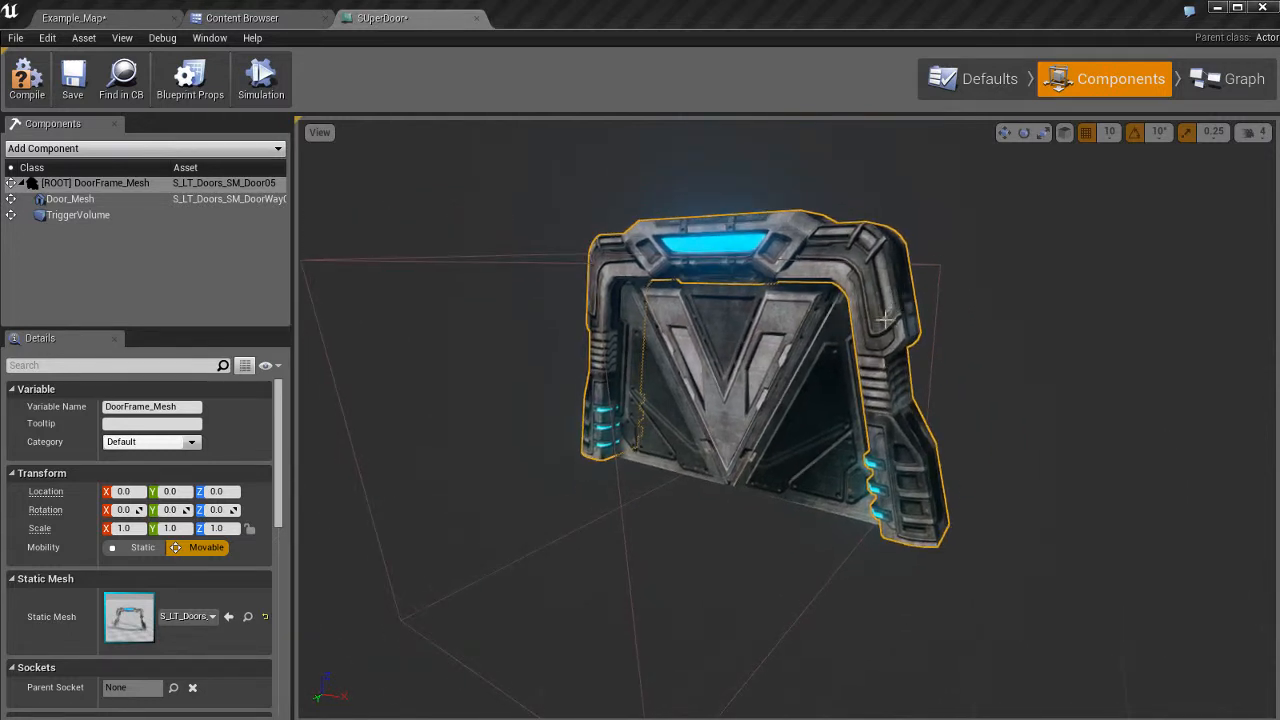
{"action": "left_click", "coordinate": [746, 377]}
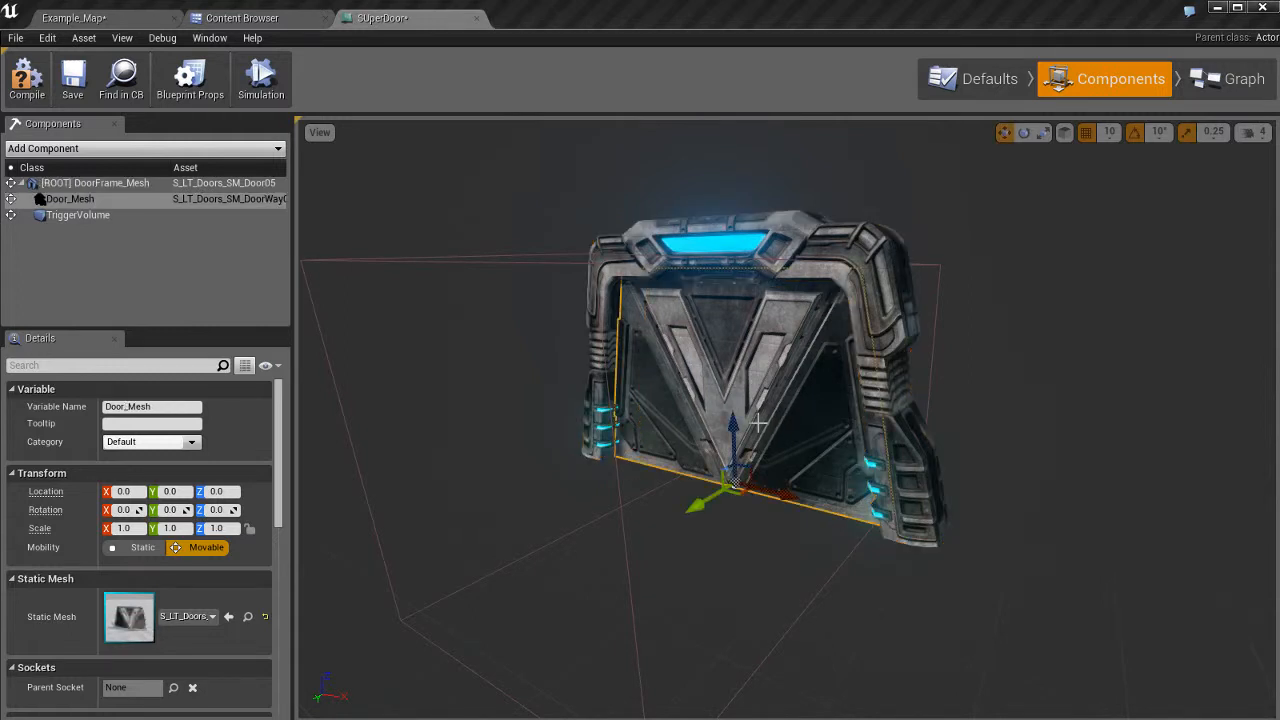
{"action": "left_click_drag", "start_coordinate": [728, 427], "coordinate": [748, 472]}
{"action": "key", "text": "ctrl+z"}
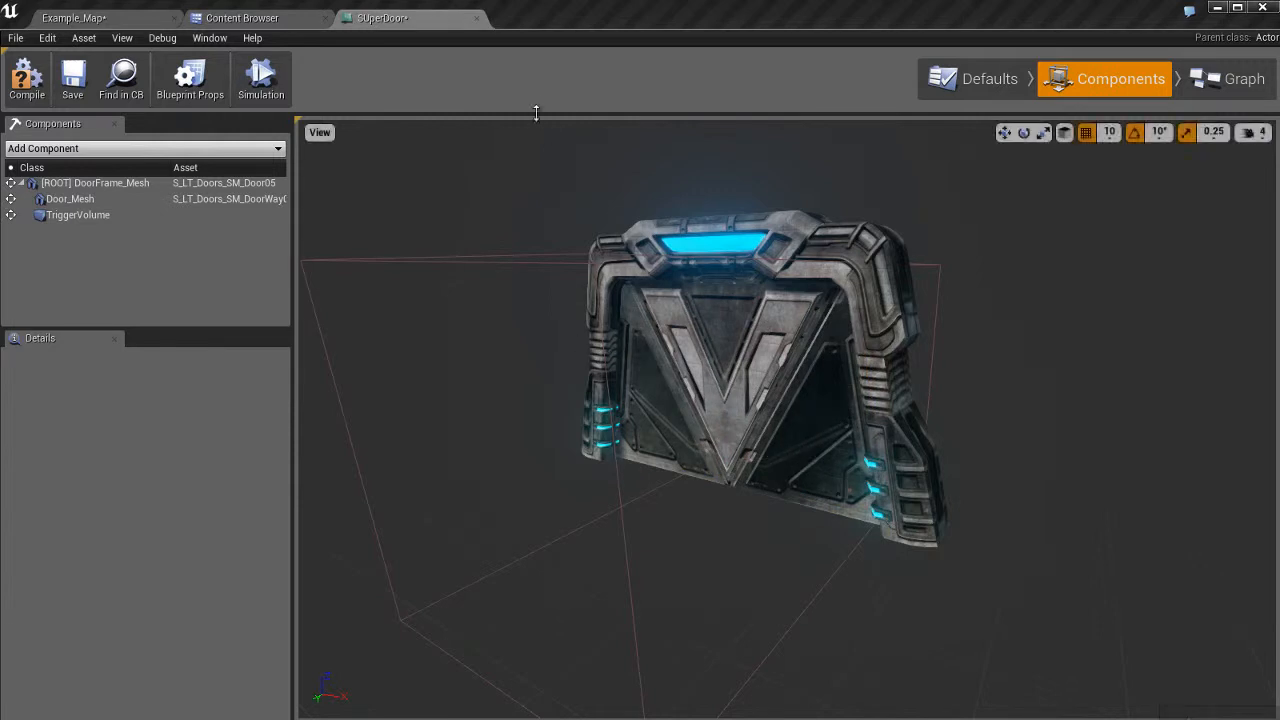
{"action": "left_click", "coordinate": [1232, 79]}
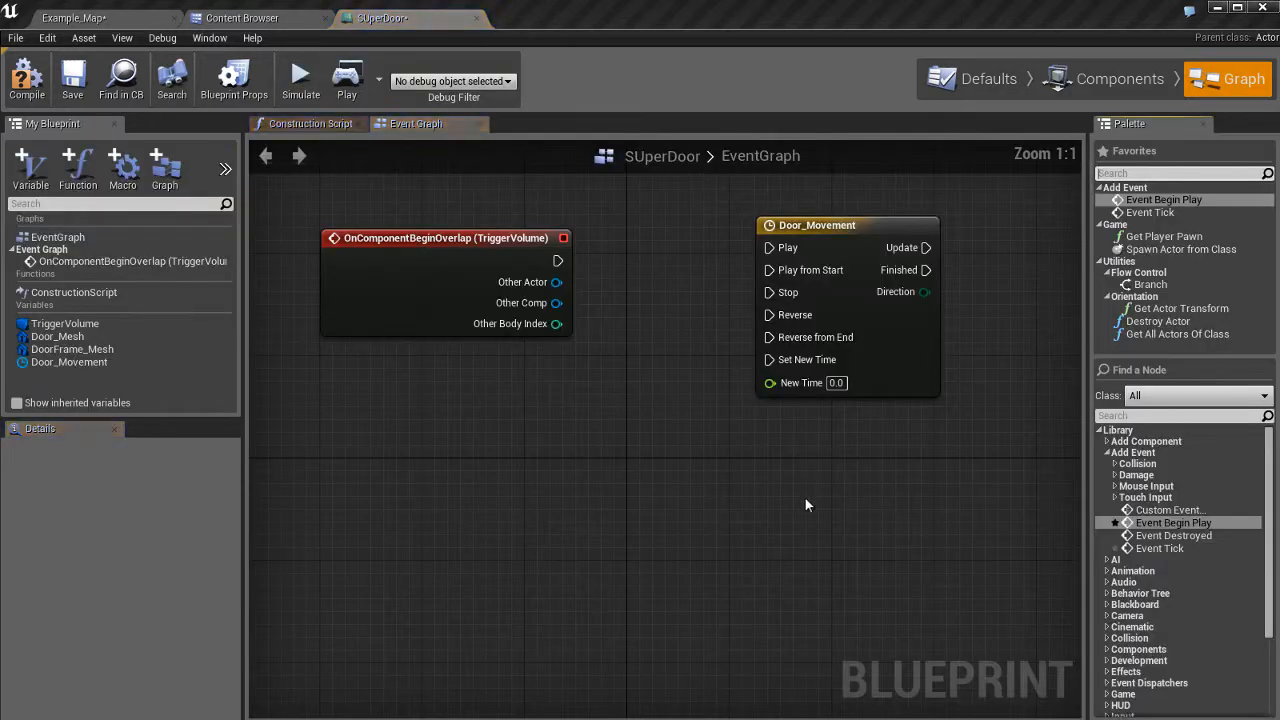
Give the Door_Mesh variable a new category named DoorStuff.
{"action": "right_click_drag", "start_coordinate": [719, 464], "coordinate": [766, 466]}
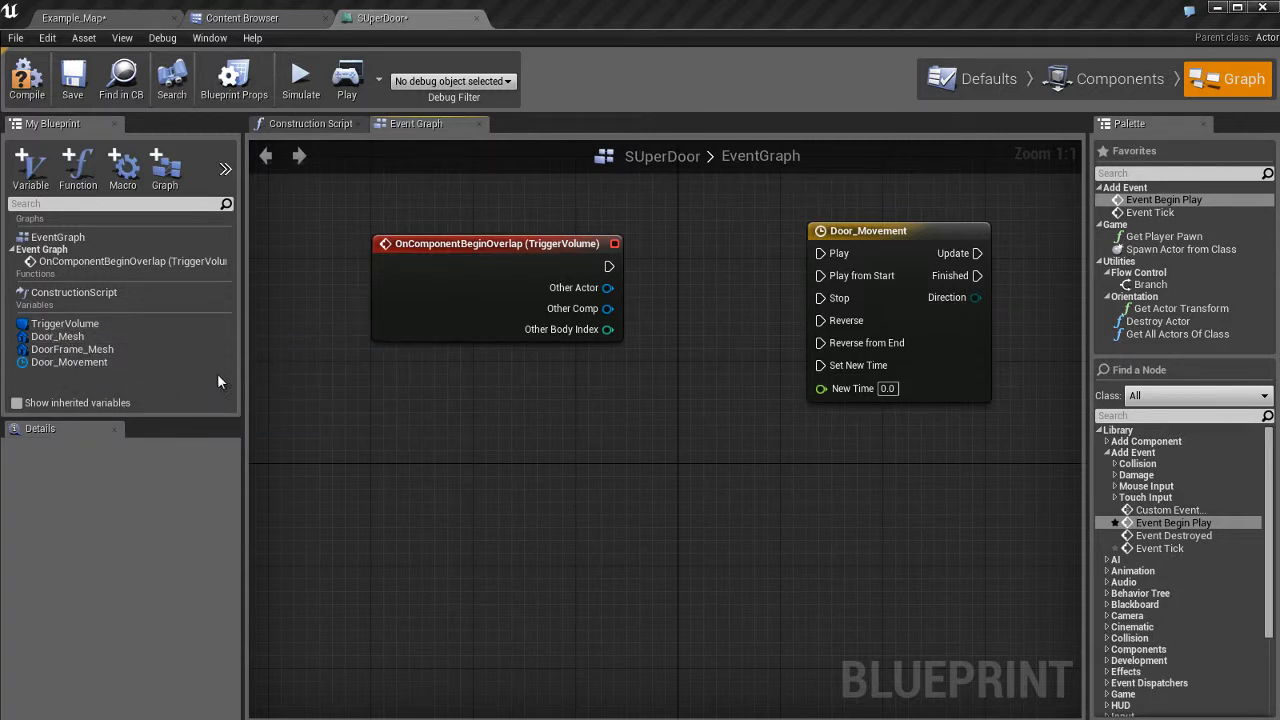
{"action": "left_click", "coordinate": [74, 341]}
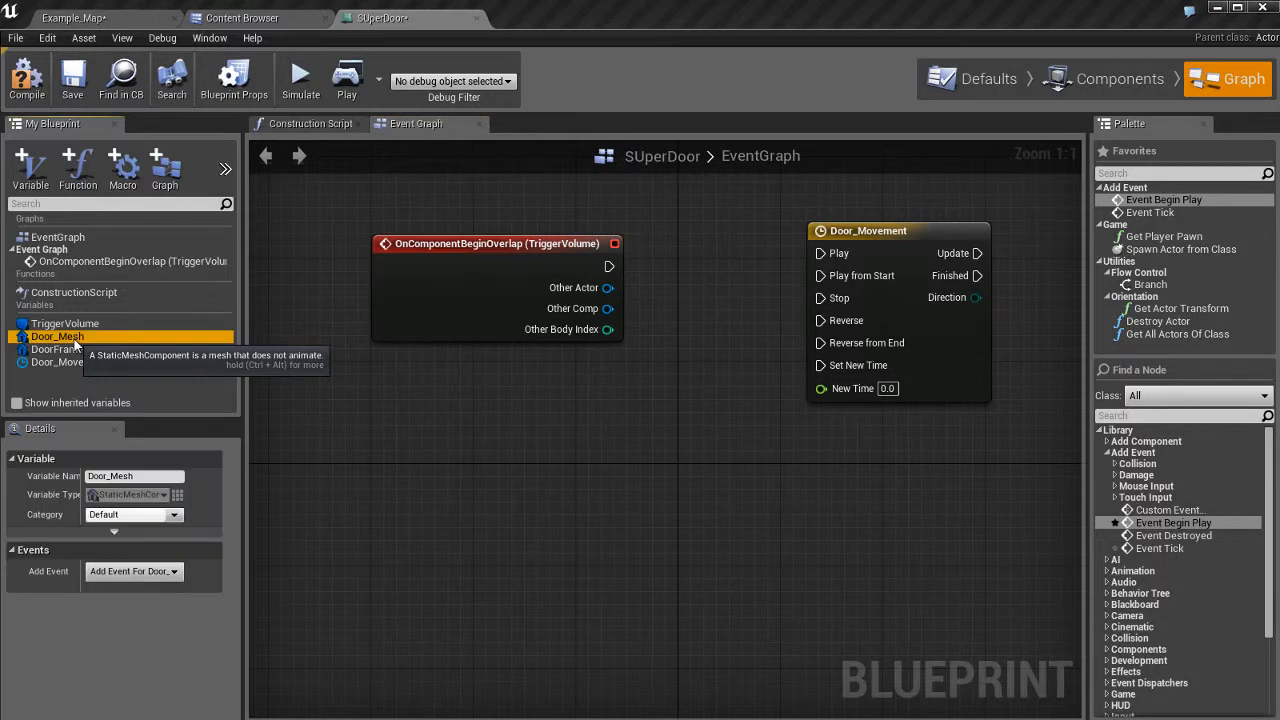
{"action": "left_click", "coordinate": [39, 430]}
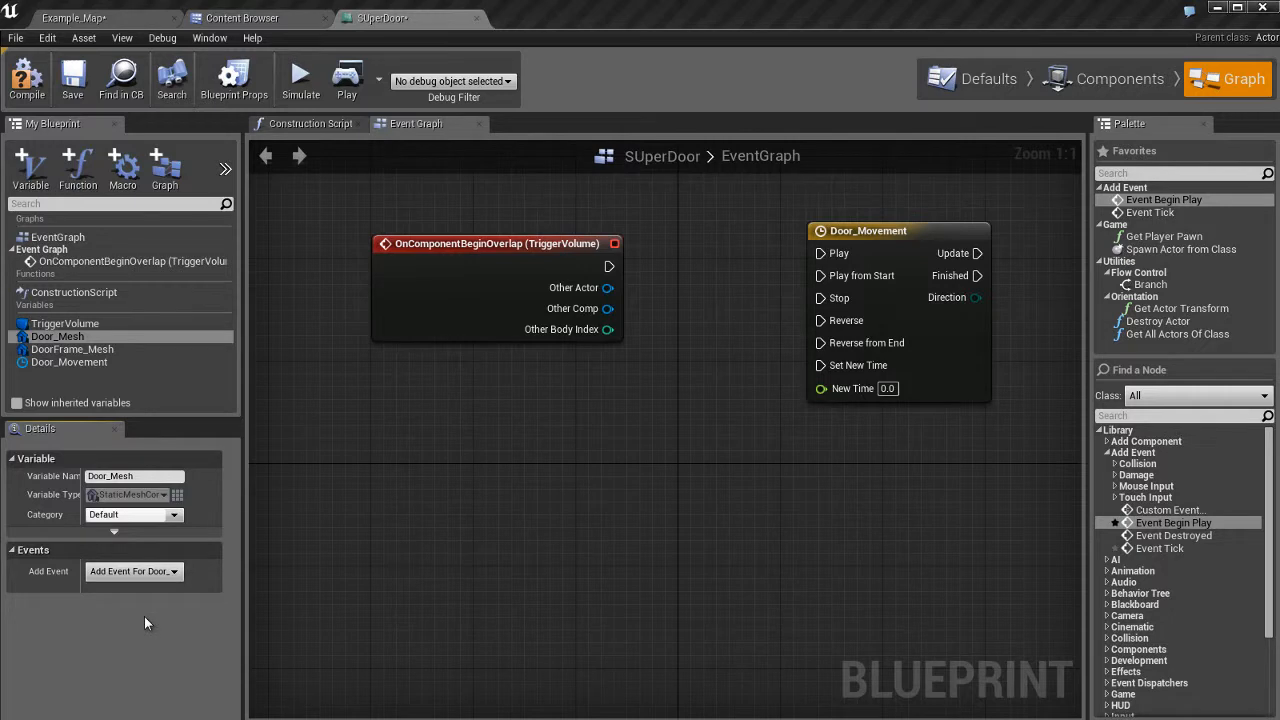
{"action": "left_click", "coordinate": [176, 515]}
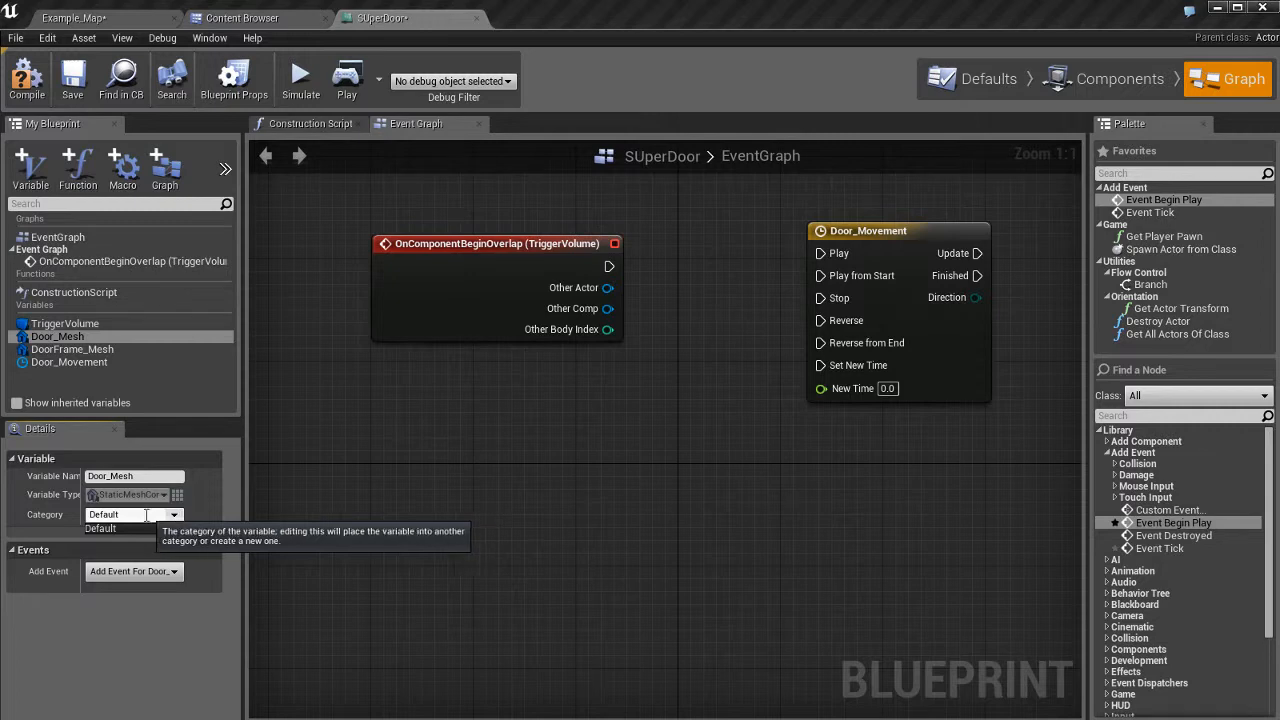
{"action": "left_click", "coordinate": [146, 516]}
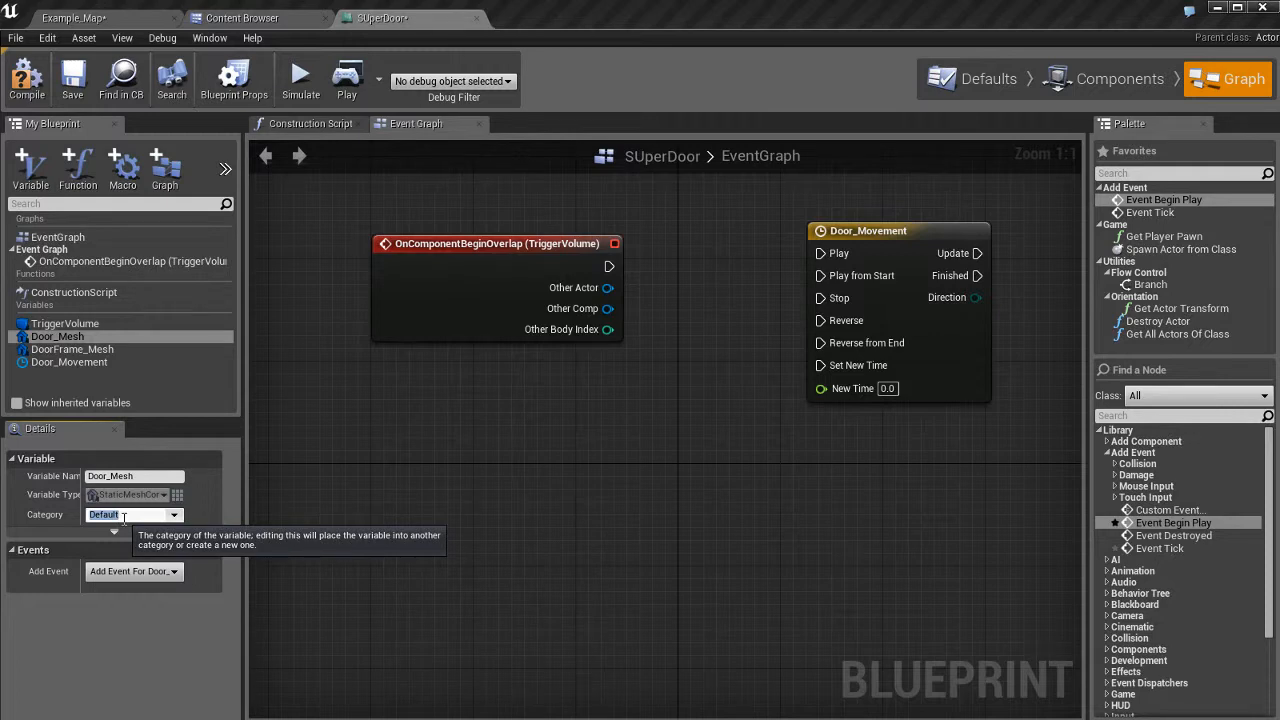
{"action": "type", "text": "Doorstuff"}
{"action": "key", "text": "Return"}
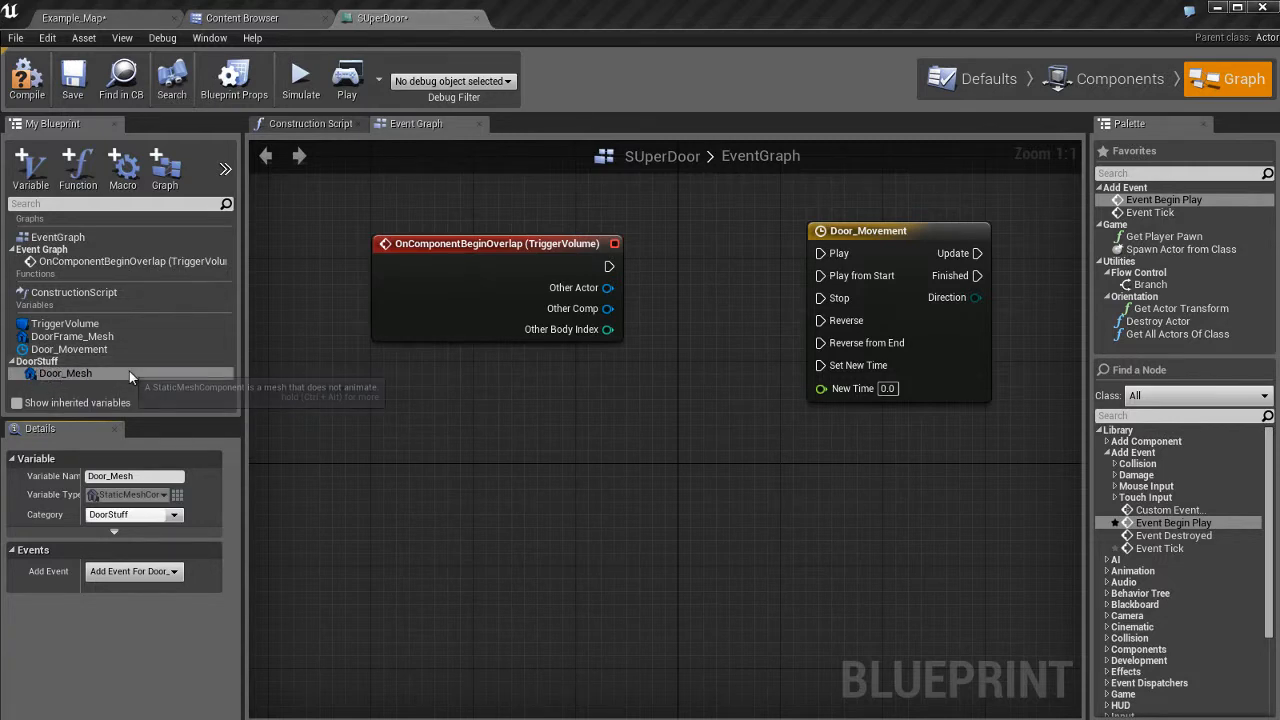
Assign the DoorFrame_Mesh variable to the DoorStuff category.
{"action": "left_click", "coordinate": [78, 339]}
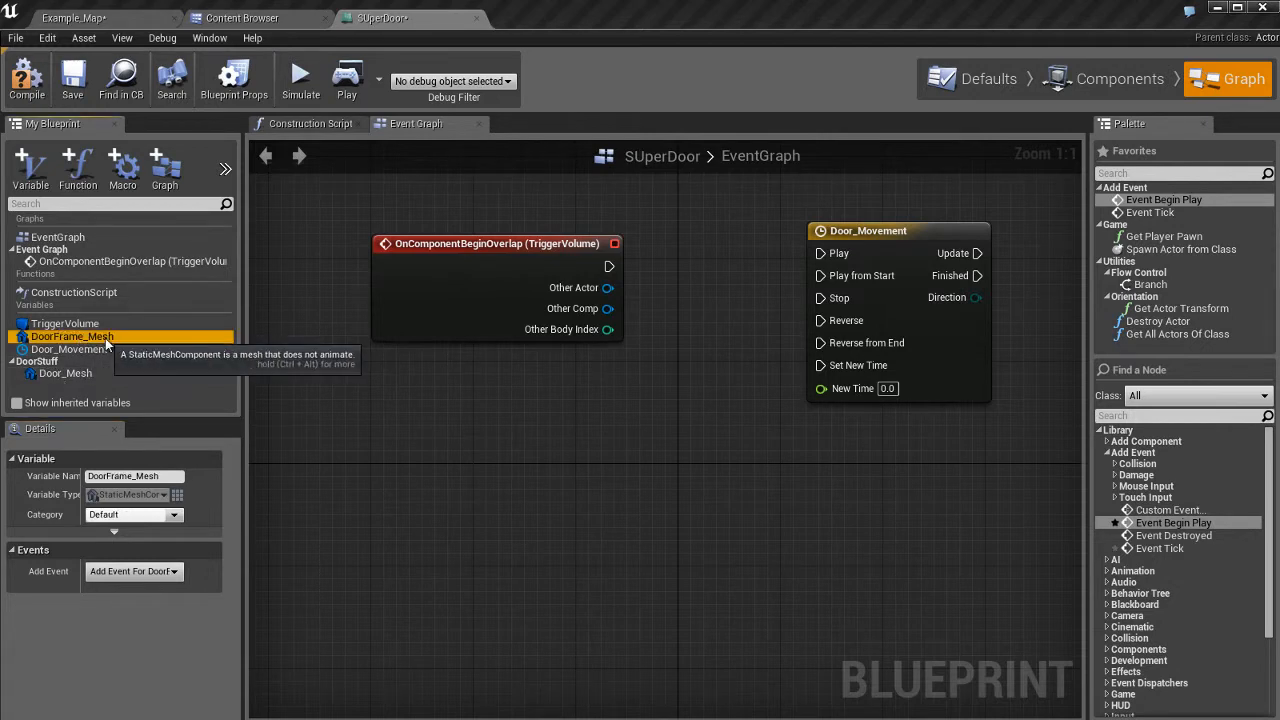
{"action": "left_click", "coordinate": [175, 516]}
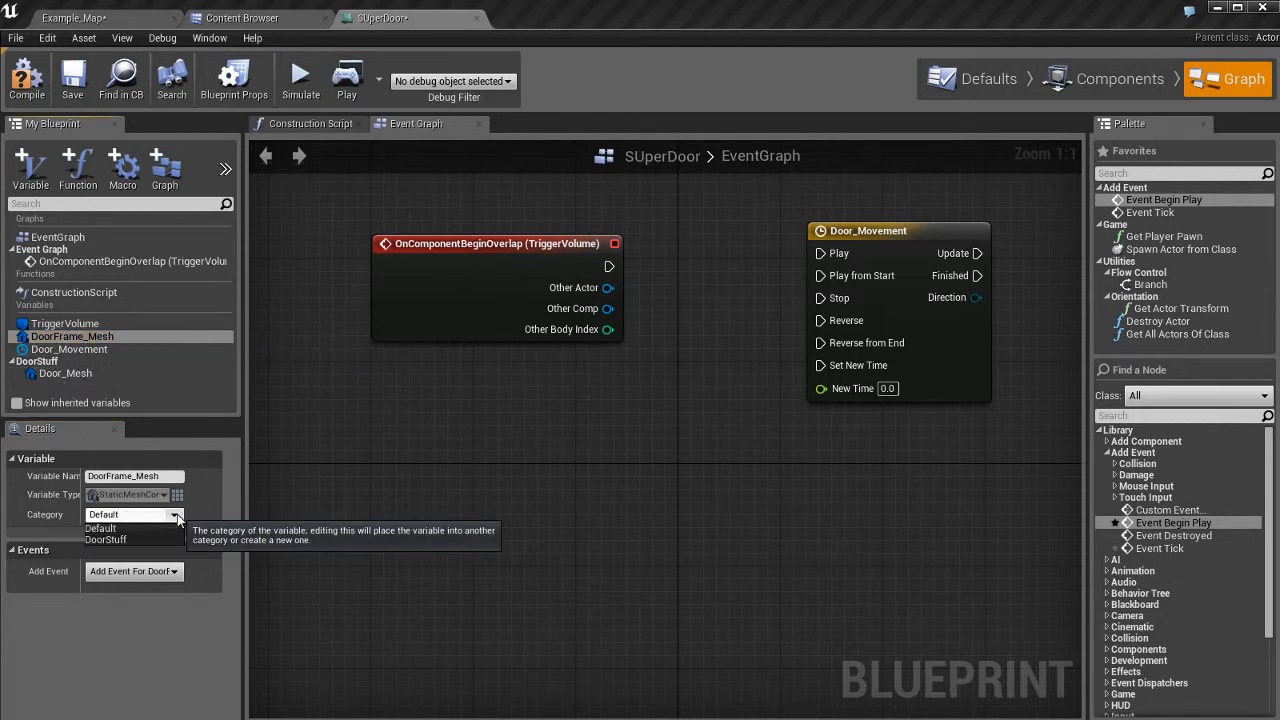
{"action": "left_click", "coordinate": [124, 539]}
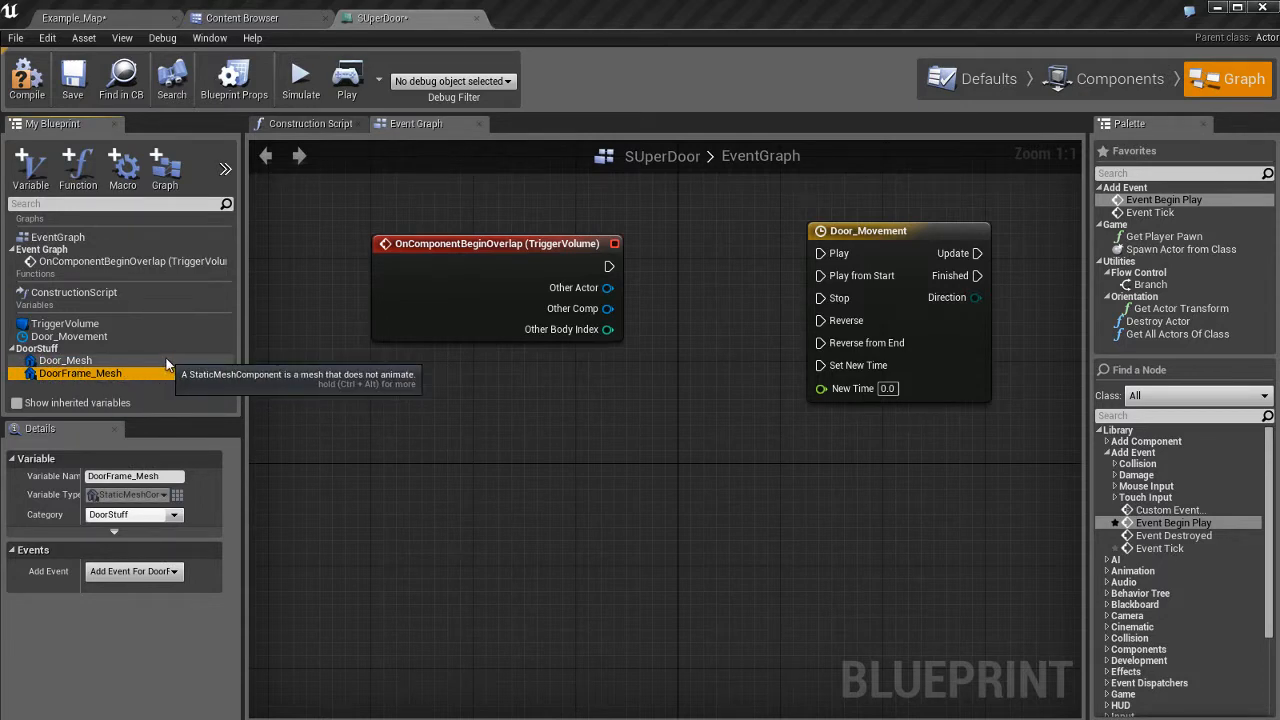
Select Door_Mesh under DoorStuff and drag it into the Event Graph.
{"action": "left_click", "coordinate": [132, 346]}
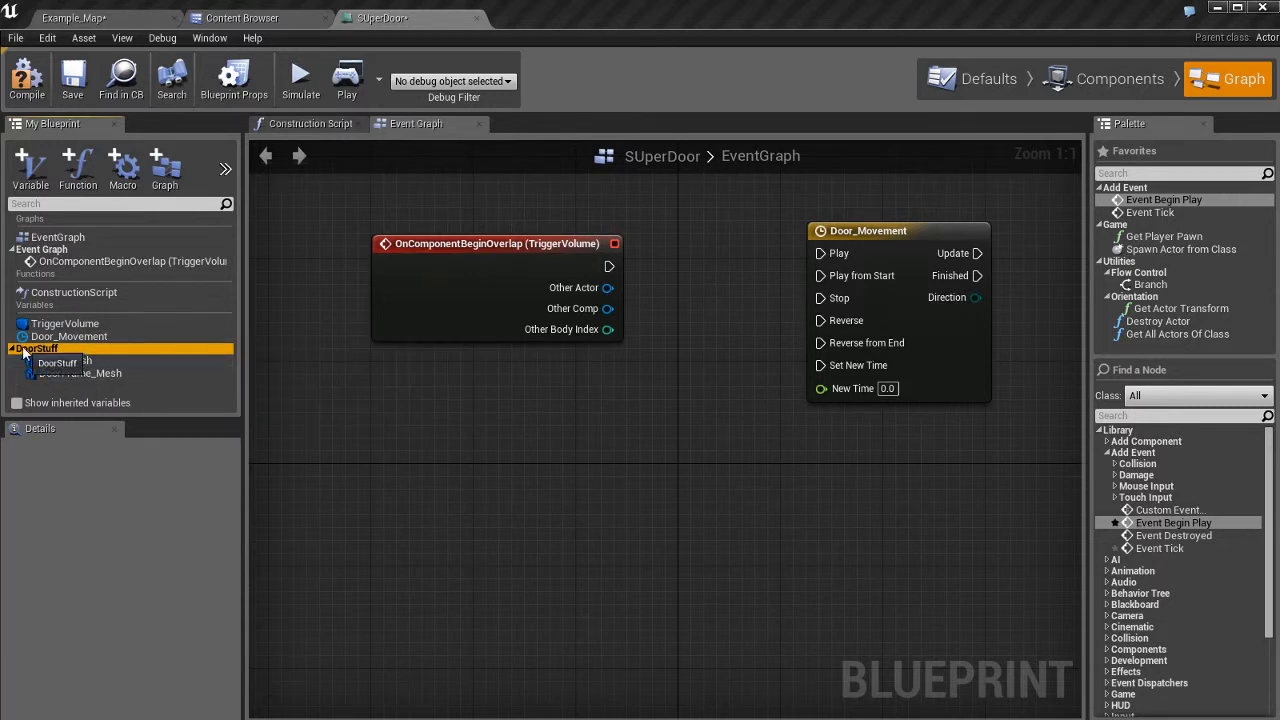
{"action": "left_click", "coordinate": [134, 361]}
{"action": "left_click", "coordinate": [137, 372]}
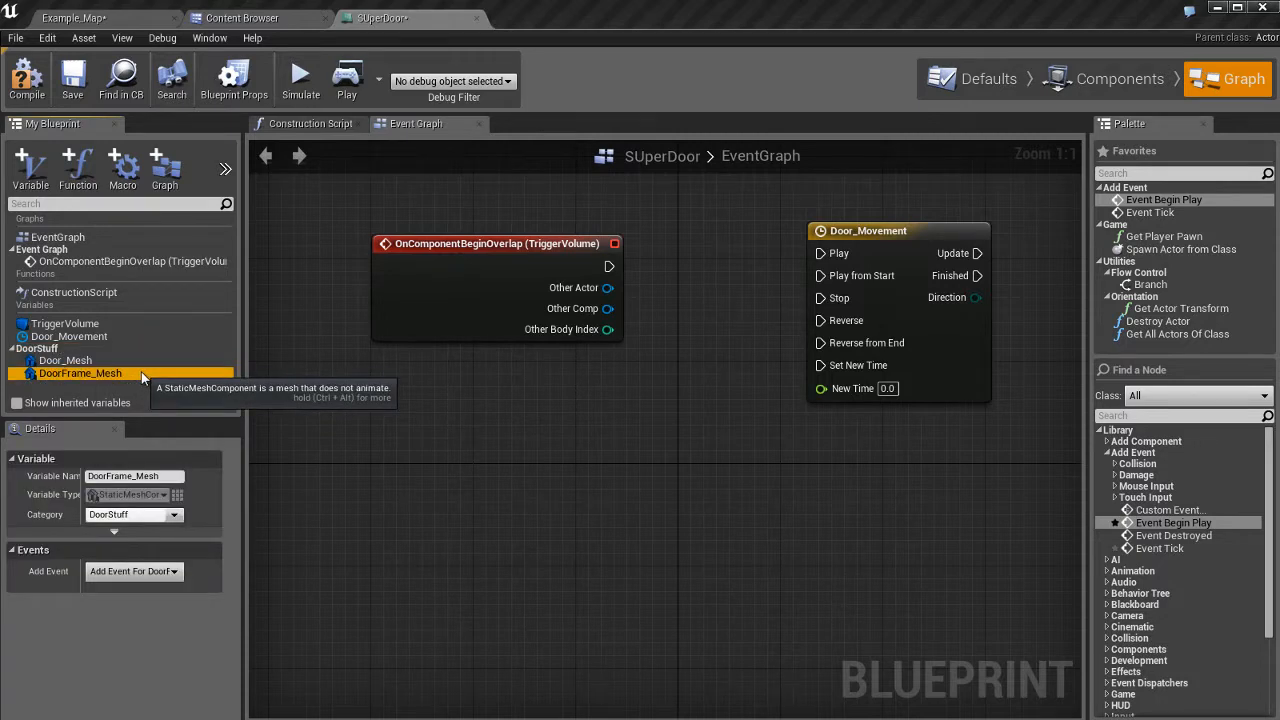
{"action": "key", "text": "Up"}
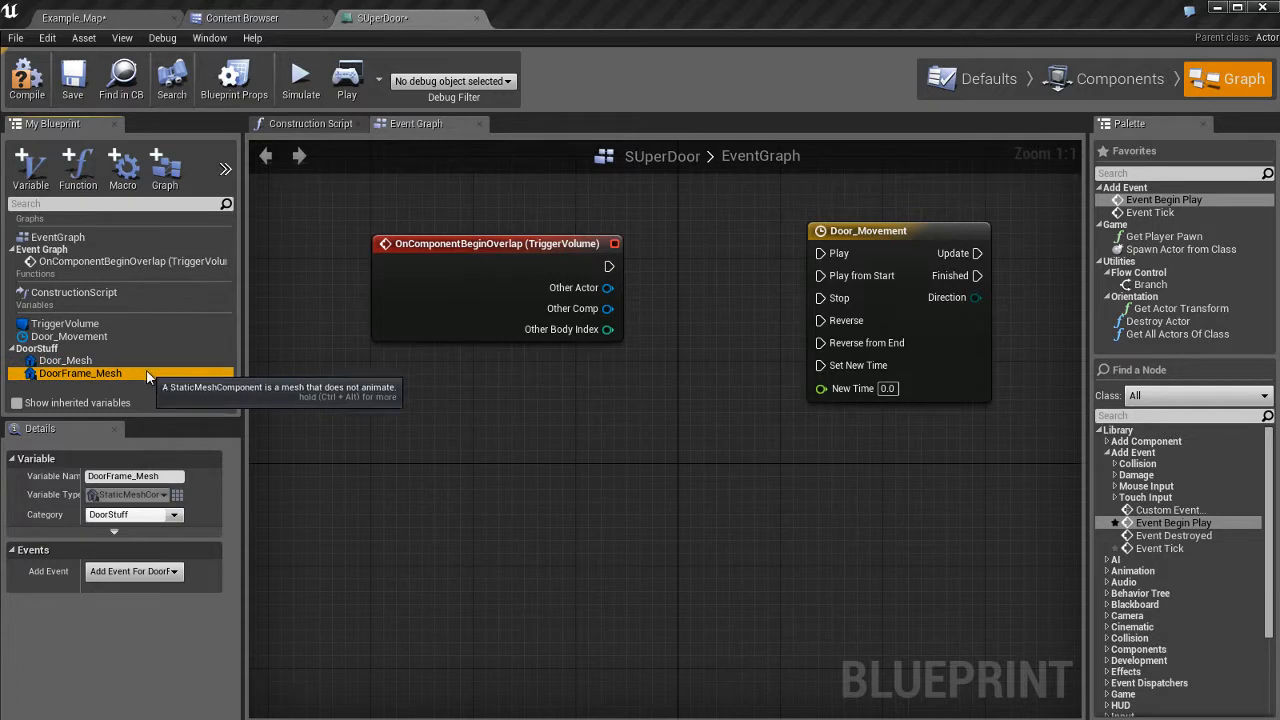
{"action": "left_click", "coordinate": [85, 362]}
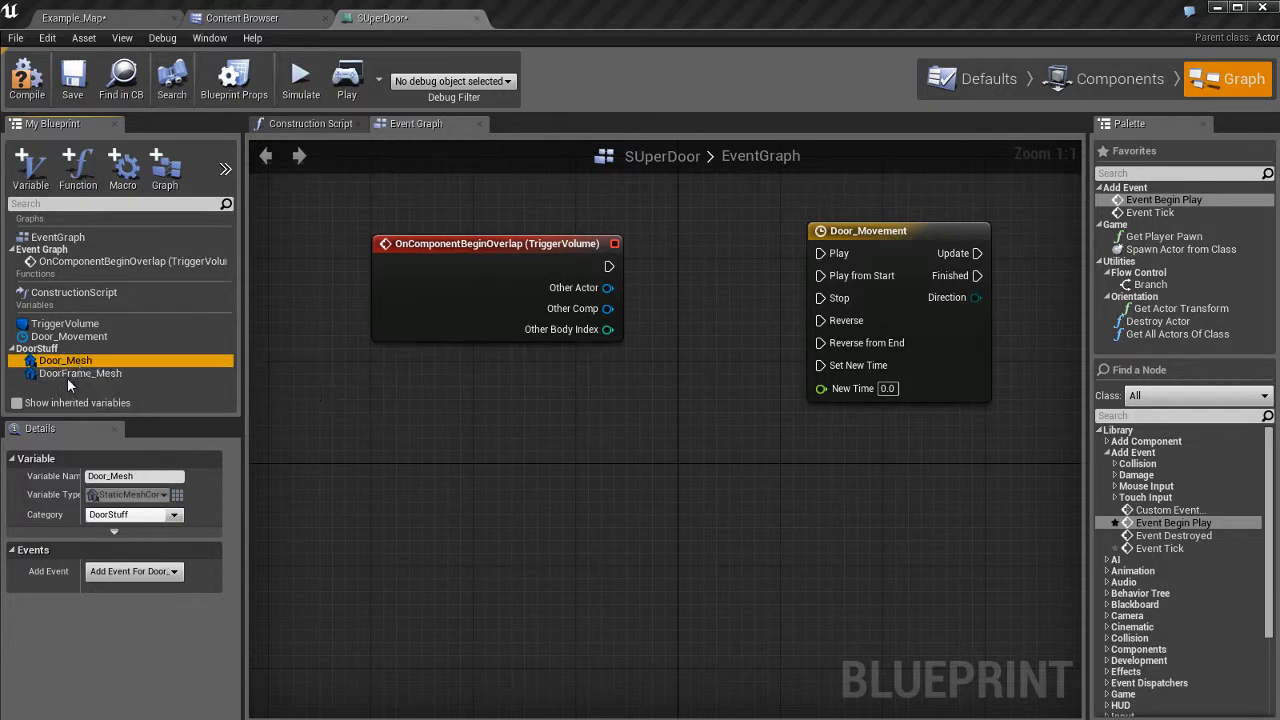
{"action": "left_click", "coordinate": [72, 375]}
{"action": "left_click", "coordinate": [58, 362]}
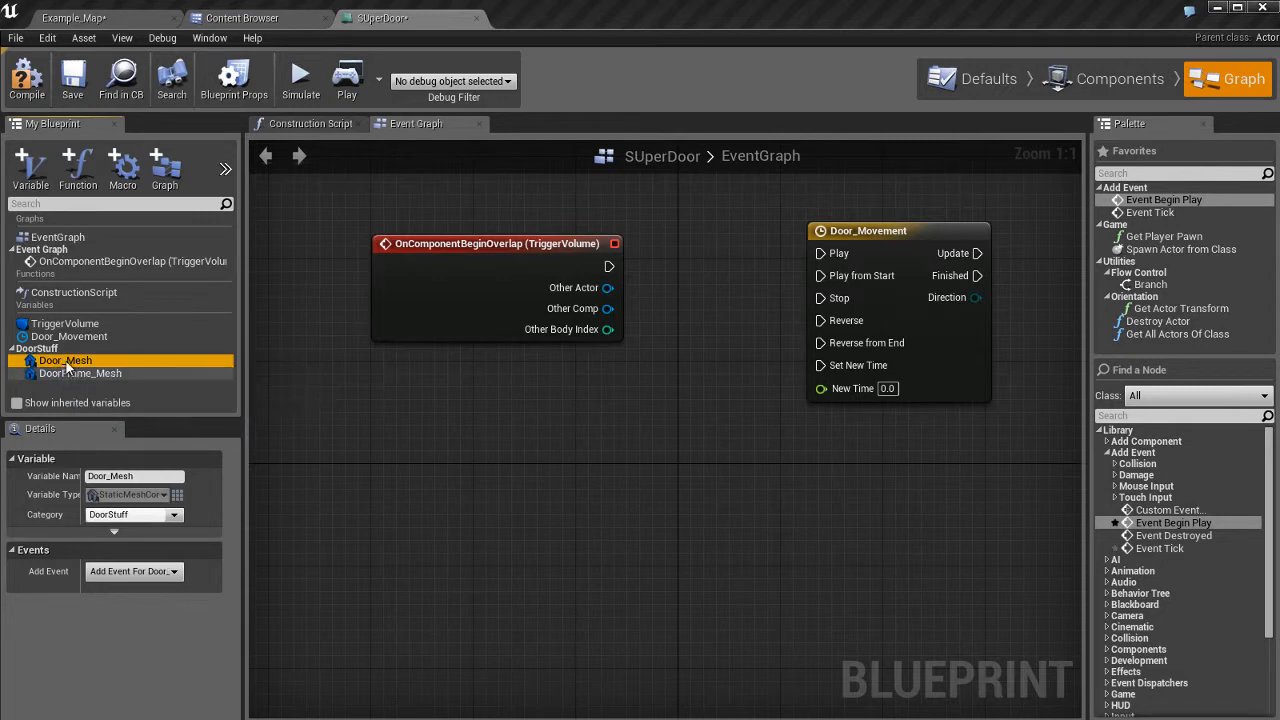
{"action": "left_click_drag", "start_coordinate": [54, 366], "coordinate": [507, 487]}
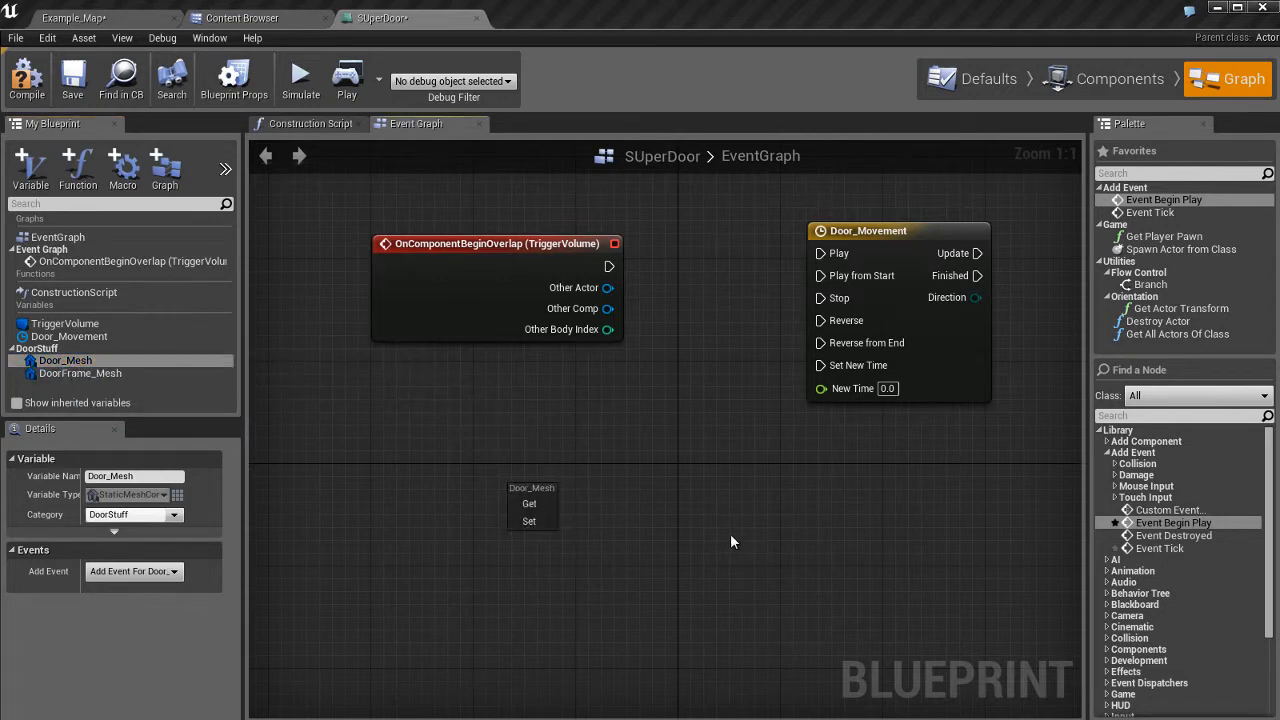
Place a Door_Mesh Get node below the overlap event, then show the Components view.
{"action": "left_click", "coordinate": [540, 501]}
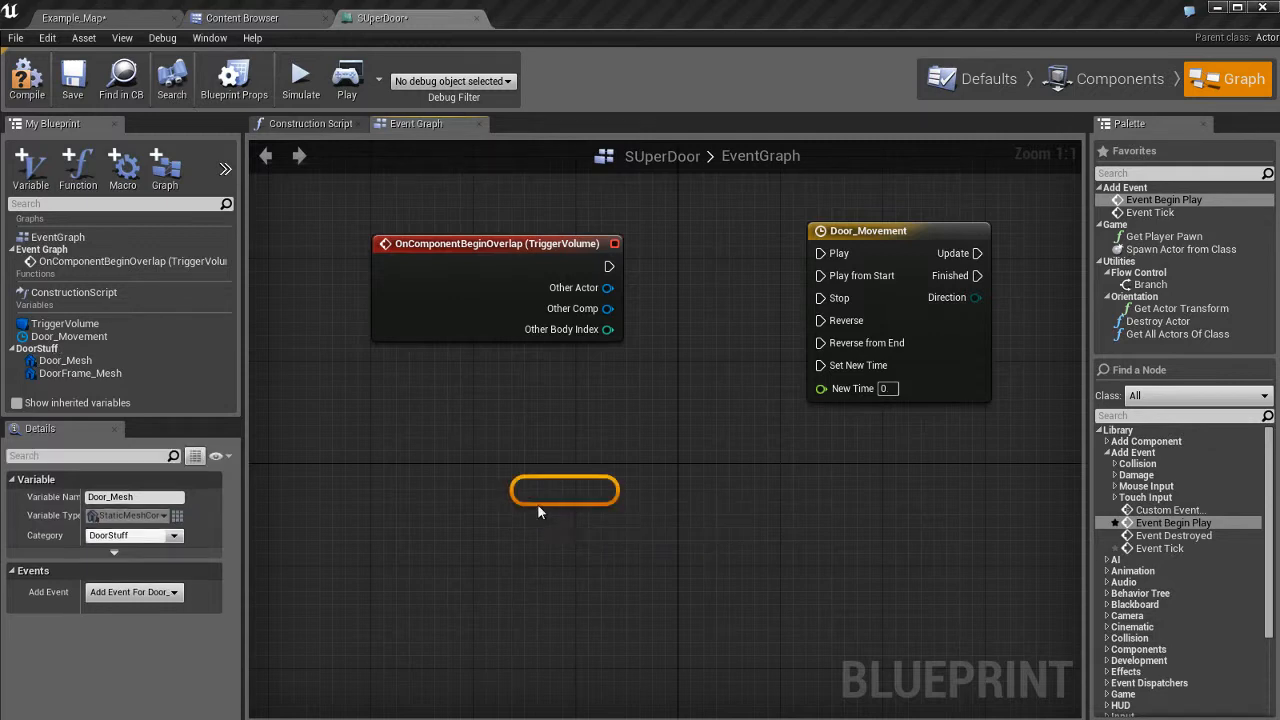
{"action": "left_click_drag", "start_coordinate": [513, 486], "coordinate": [463, 434]}
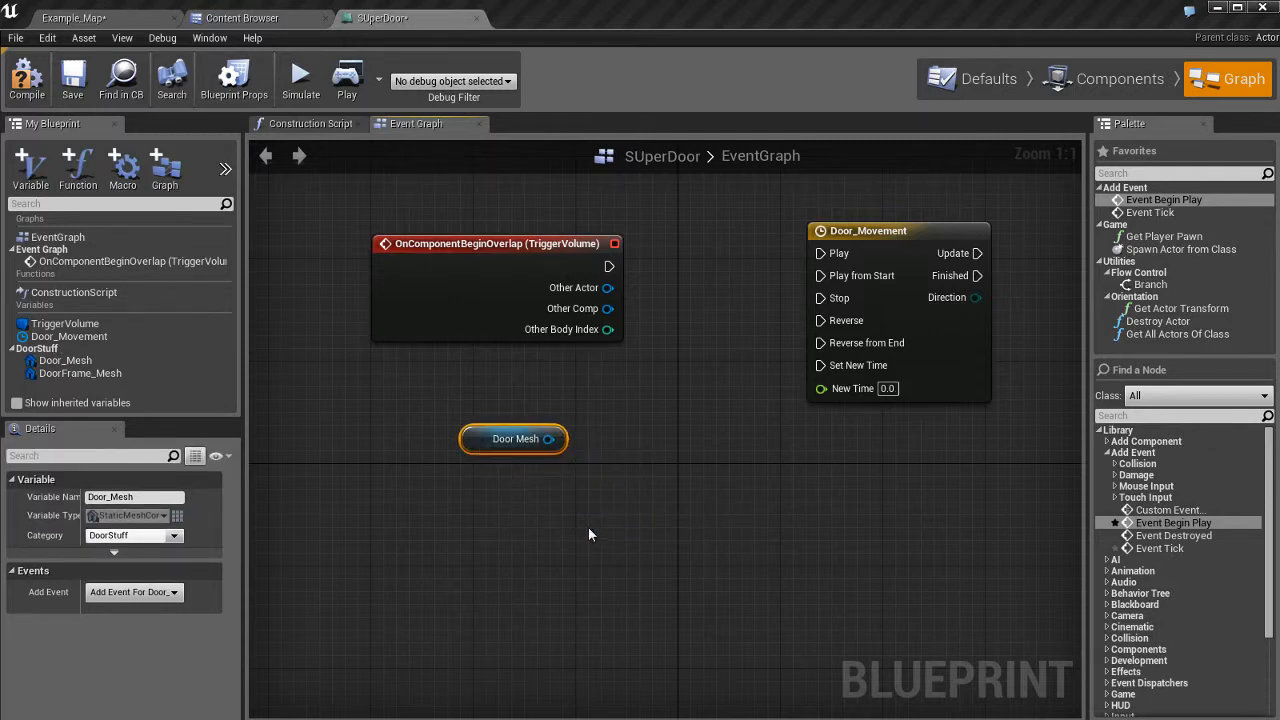
{"action": "left_click", "coordinate": [66, 373]}
{"action": "left_click", "coordinate": [468, 440]}
{"action": "left_click", "coordinate": [1100, 76]}
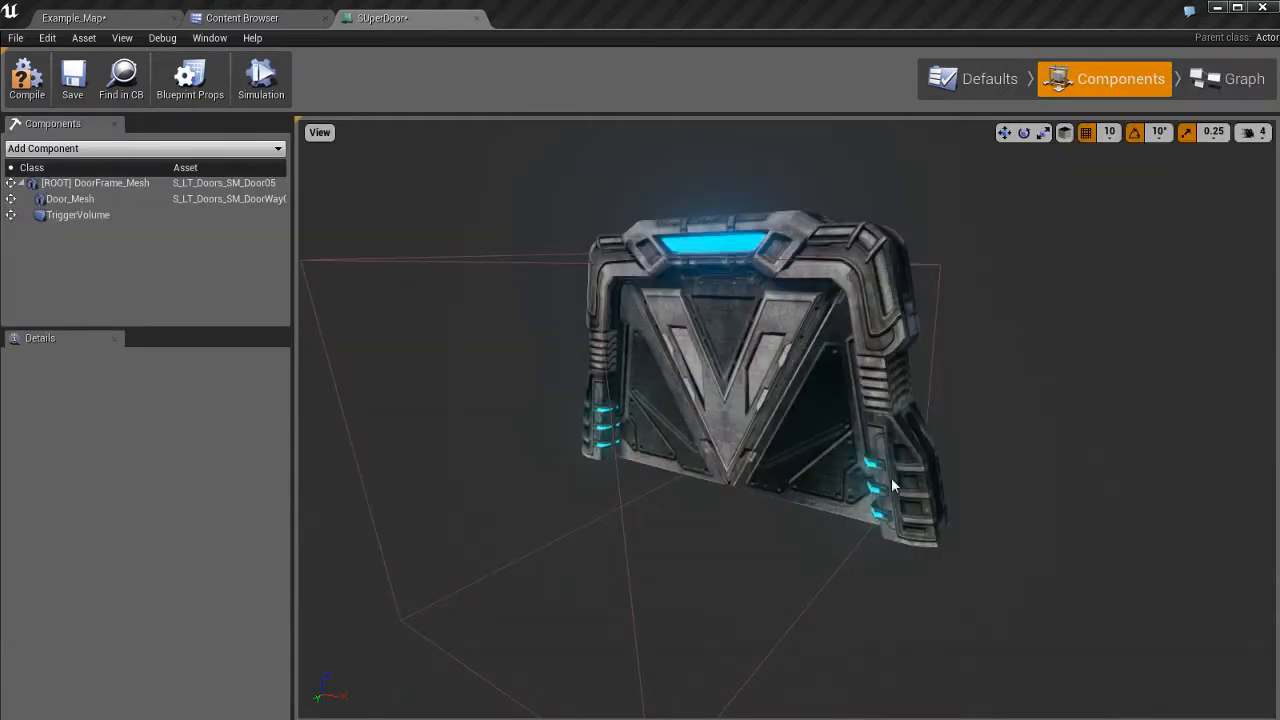
Select the Door_Mesh component, then move the Door Mesh getter down and left in the graph.
{"action": "left_click", "coordinate": [778, 360]}
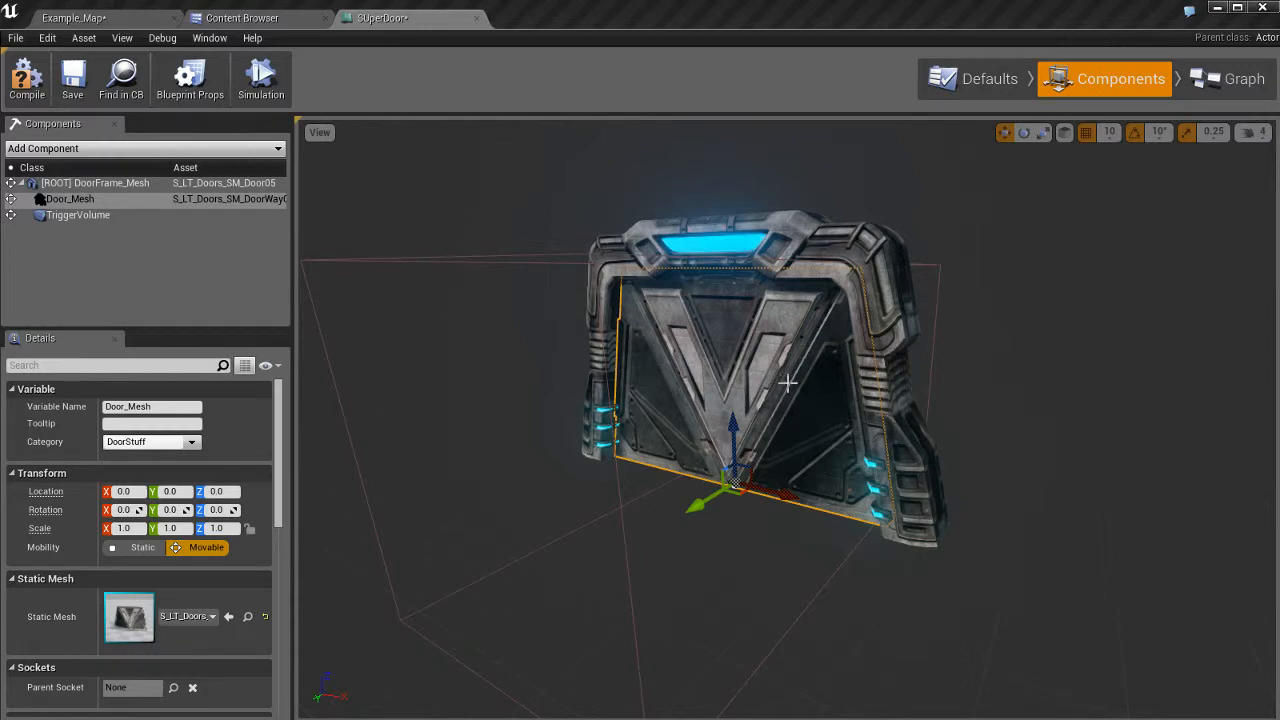
{"action": "left_click", "coordinate": [1233, 80]}
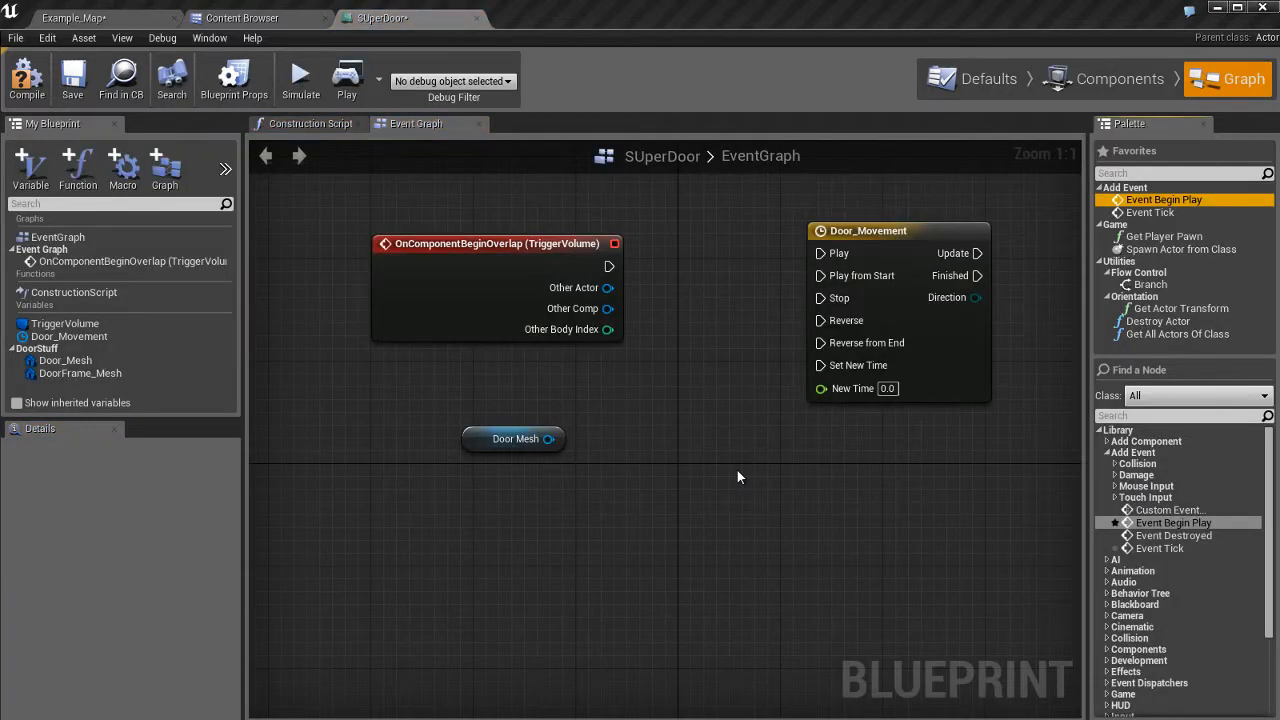
{"action": "left_click", "coordinate": [1055, 82]}
{"action": "left_click", "coordinate": [757, 419]}
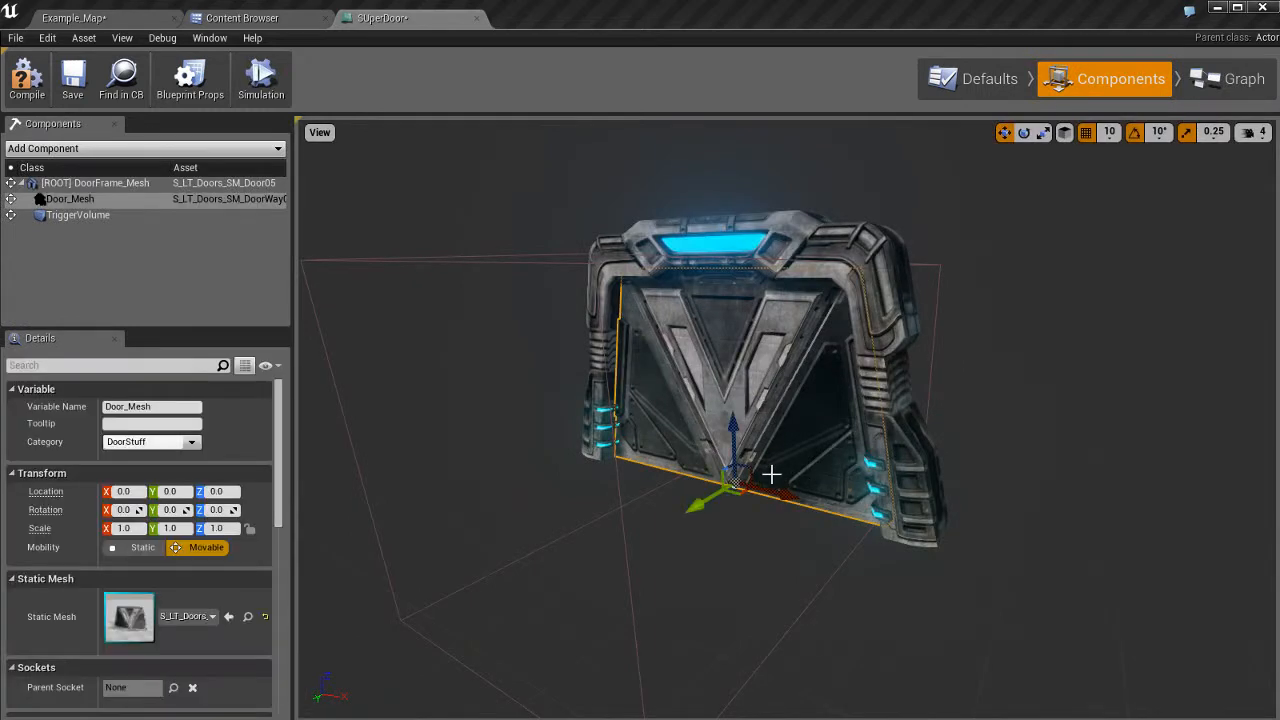
{"action": "left_click", "coordinate": [1212, 80]}
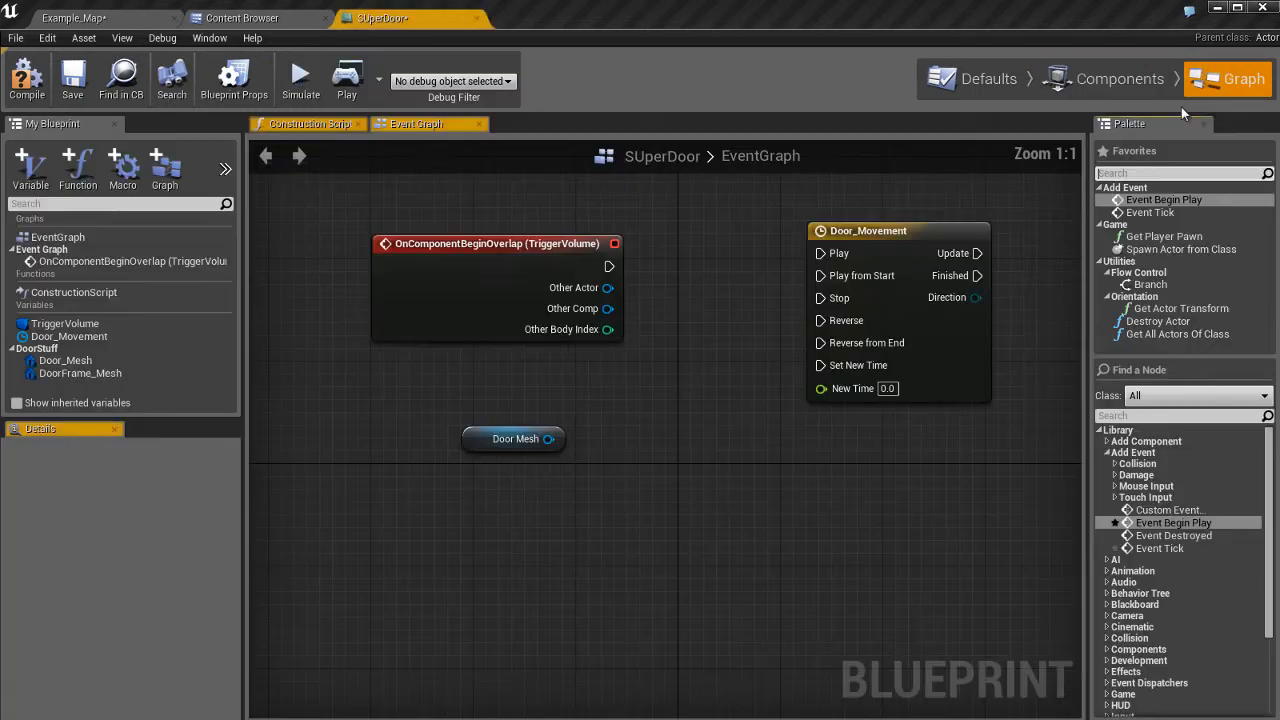
{"action": "left_click", "coordinate": [476, 438]}
{"action": "left_click_drag", "start_coordinate": [476, 438], "coordinate": [449, 438]}
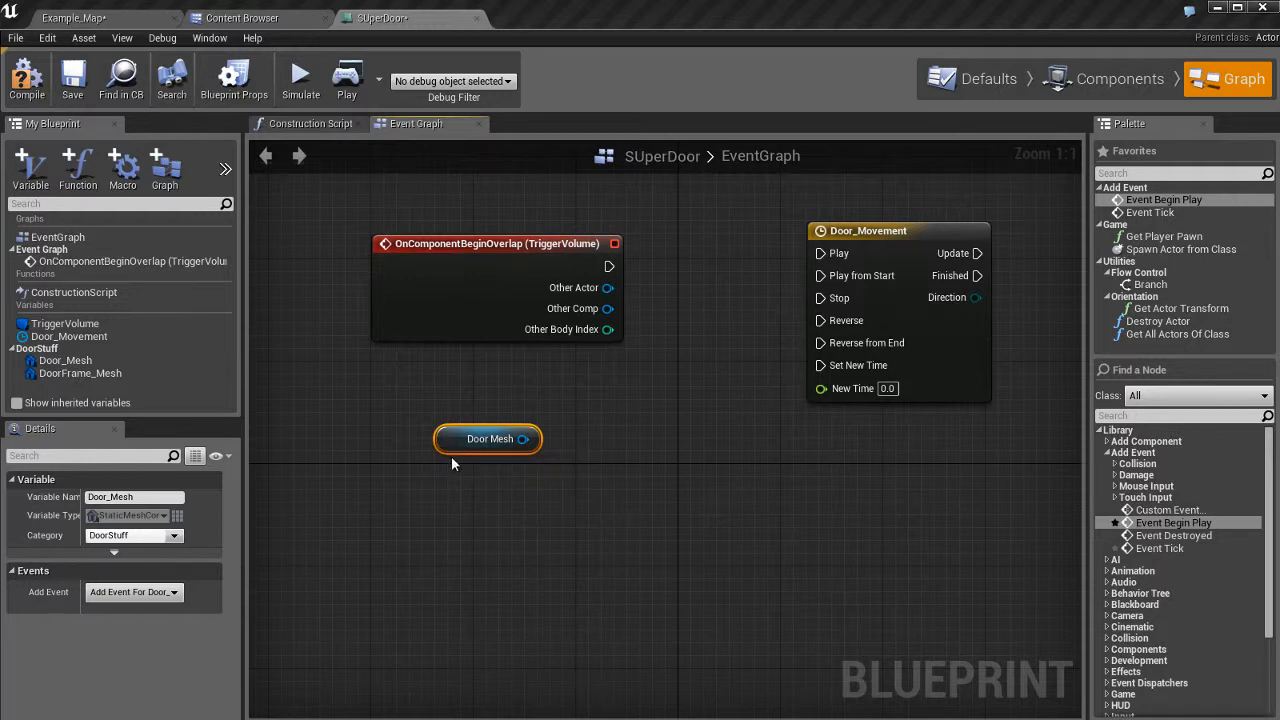
{"action": "left_click_drag", "start_coordinate": [451, 446], "coordinate": [413, 523]}
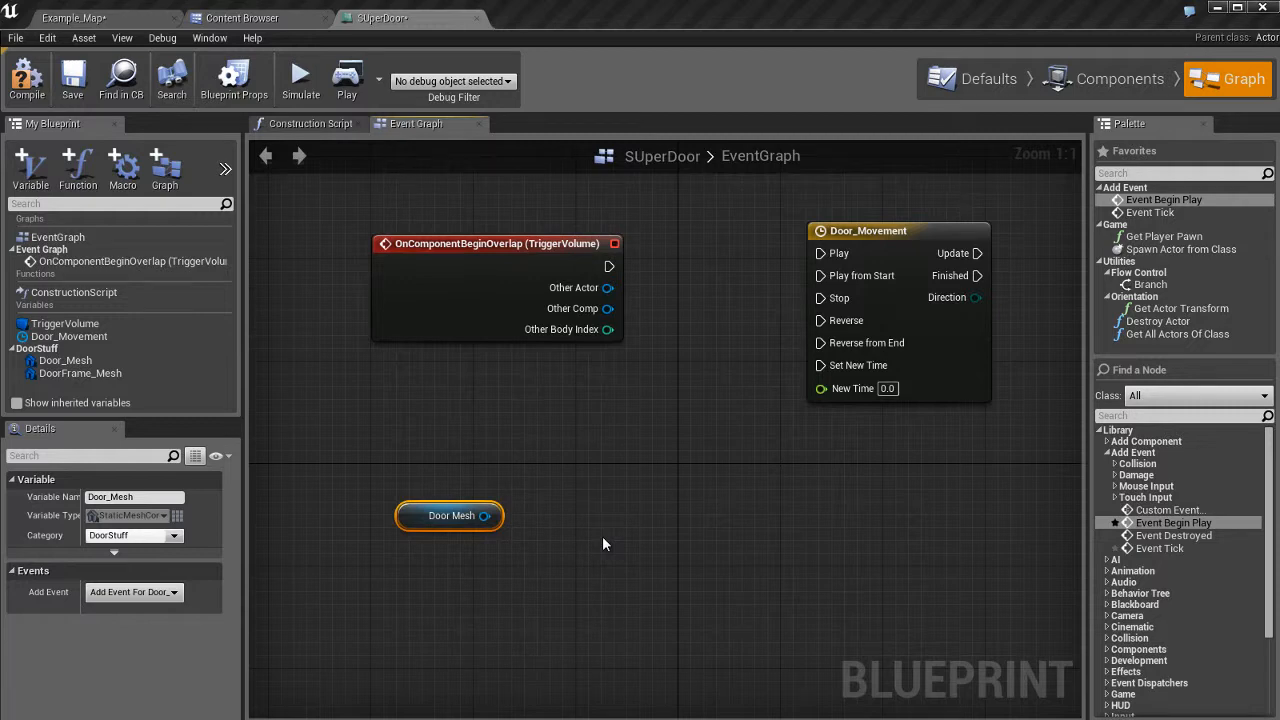
Test the door mesh's Z gizmo, check the graph nodes, and return to Components.
{"action": "left_click", "coordinate": [1120, 79]}
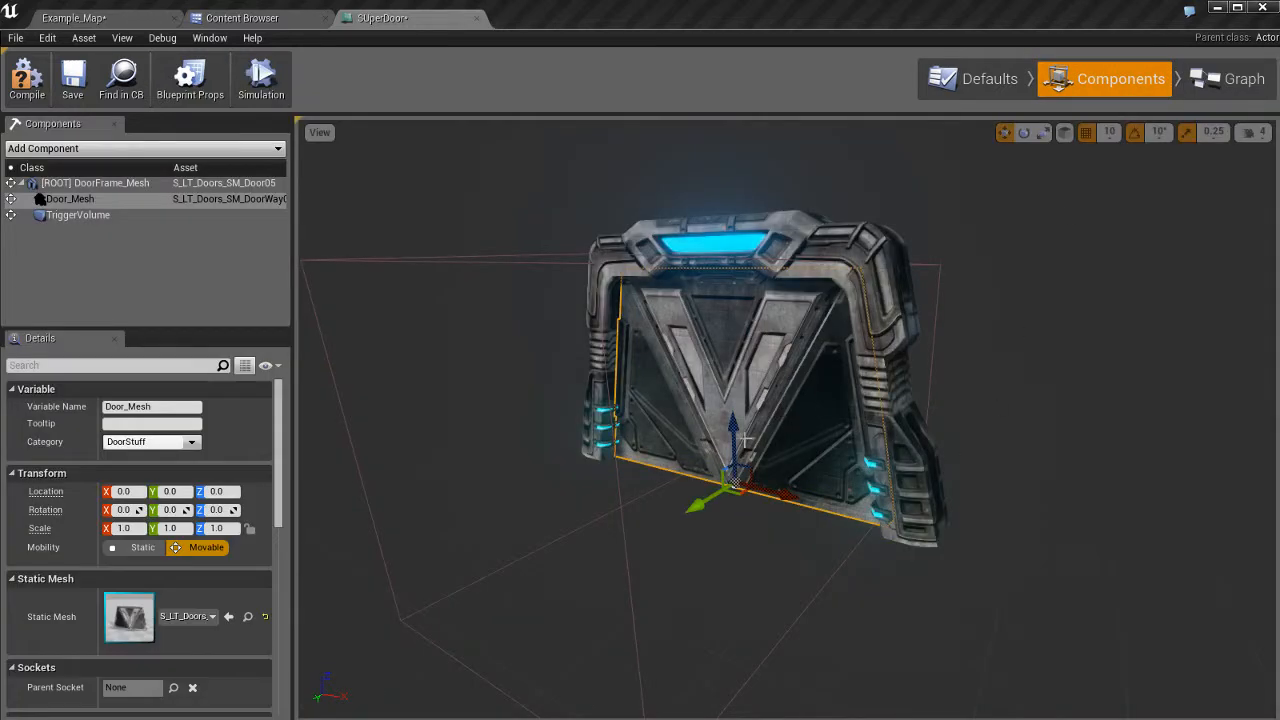
{"action": "mouse_move", "coordinate": [732, 425]}
{"action": "left_mouse_down"}
{"action": "mouse_move", "coordinate": [735, 549]}
{"action": "mouse_move", "coordinate": [731, 449]}
{"action": "mouse_move", "coordinate": [747, 425]}
{"action": "left_mouse_up"}
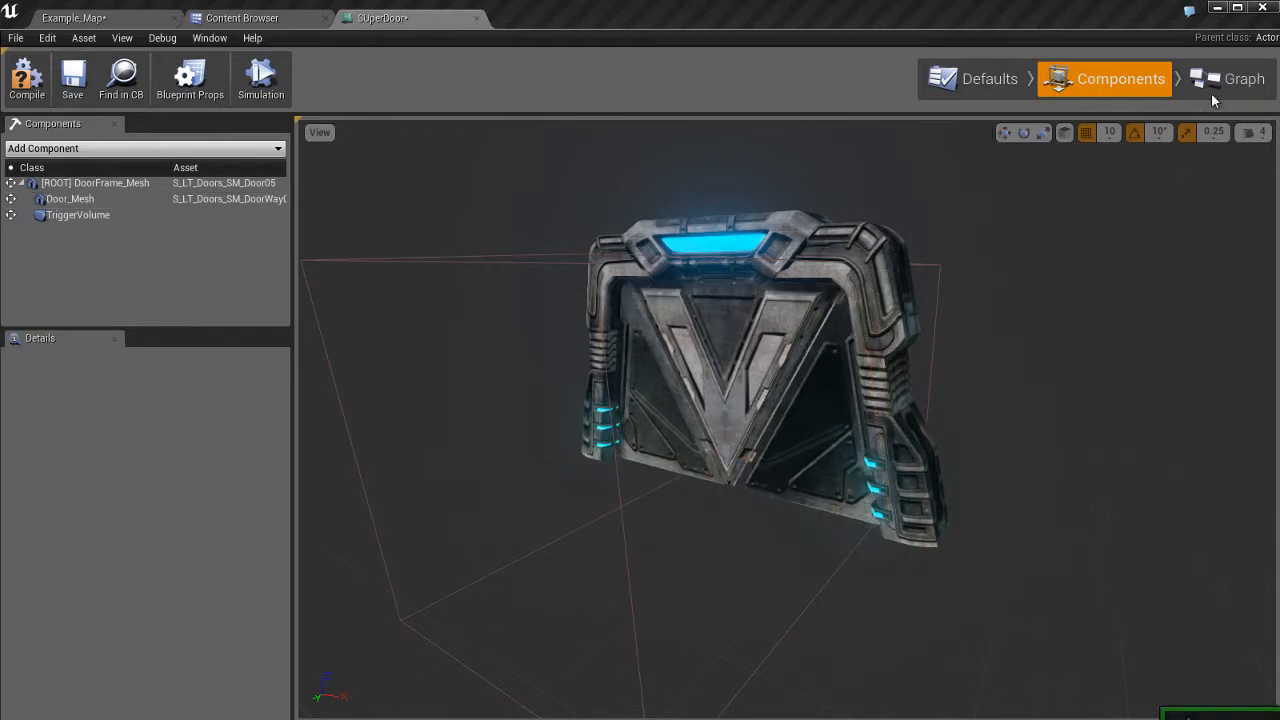
{"action": "left_click", "coordinate": [1228, 79]}
{"action": "left_click", "coordinate": [445, 514]}
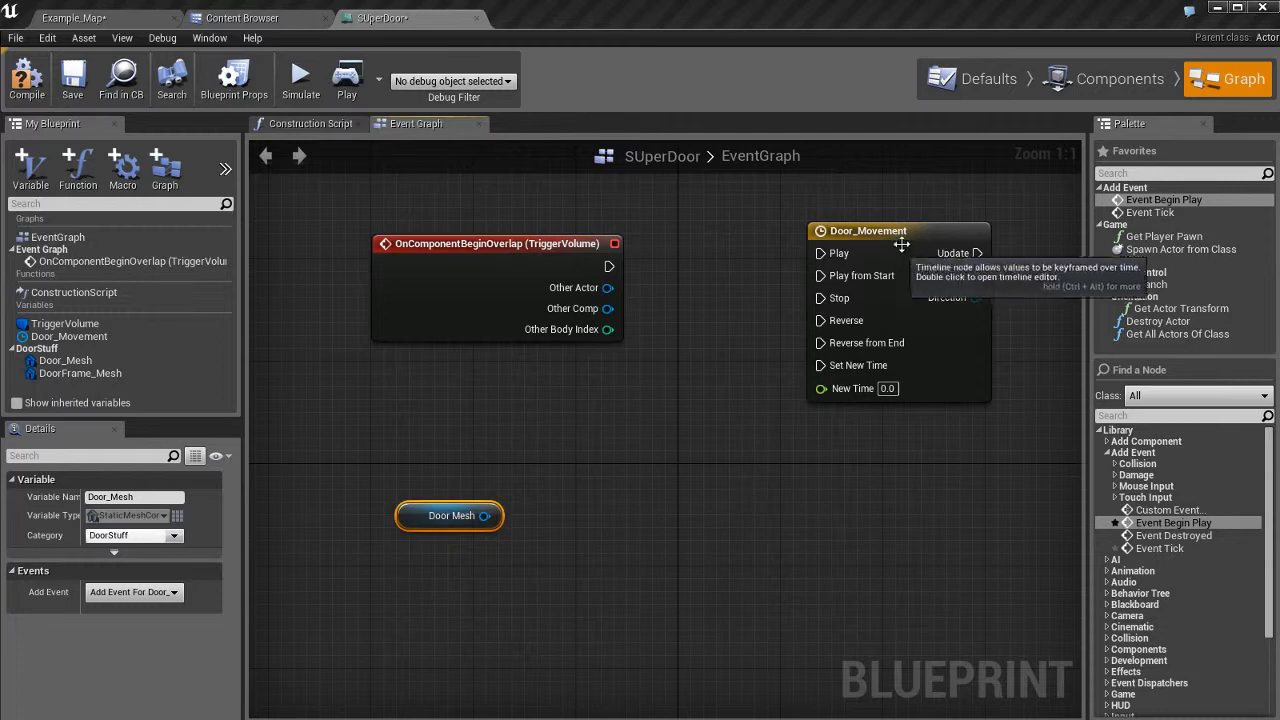
{"action": "left_click", "coordinate": [858, 276]}
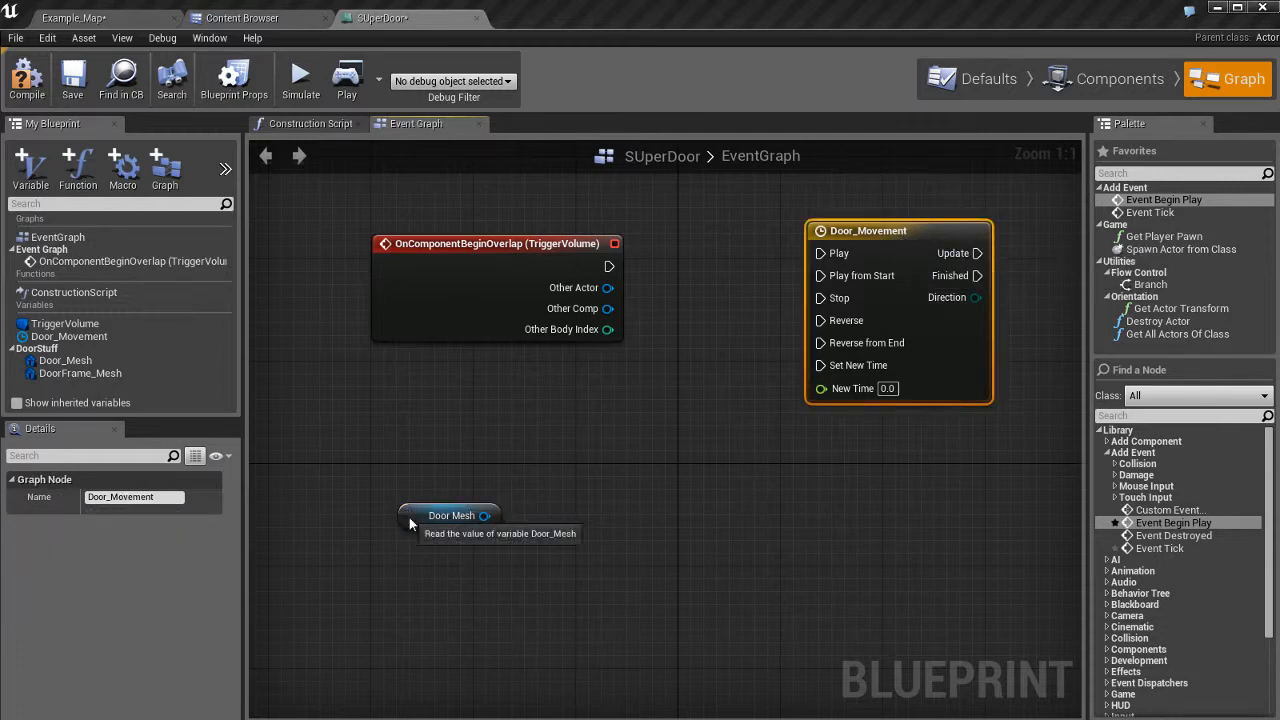
{"action": "left_click", "coordinate": [436, 520]}
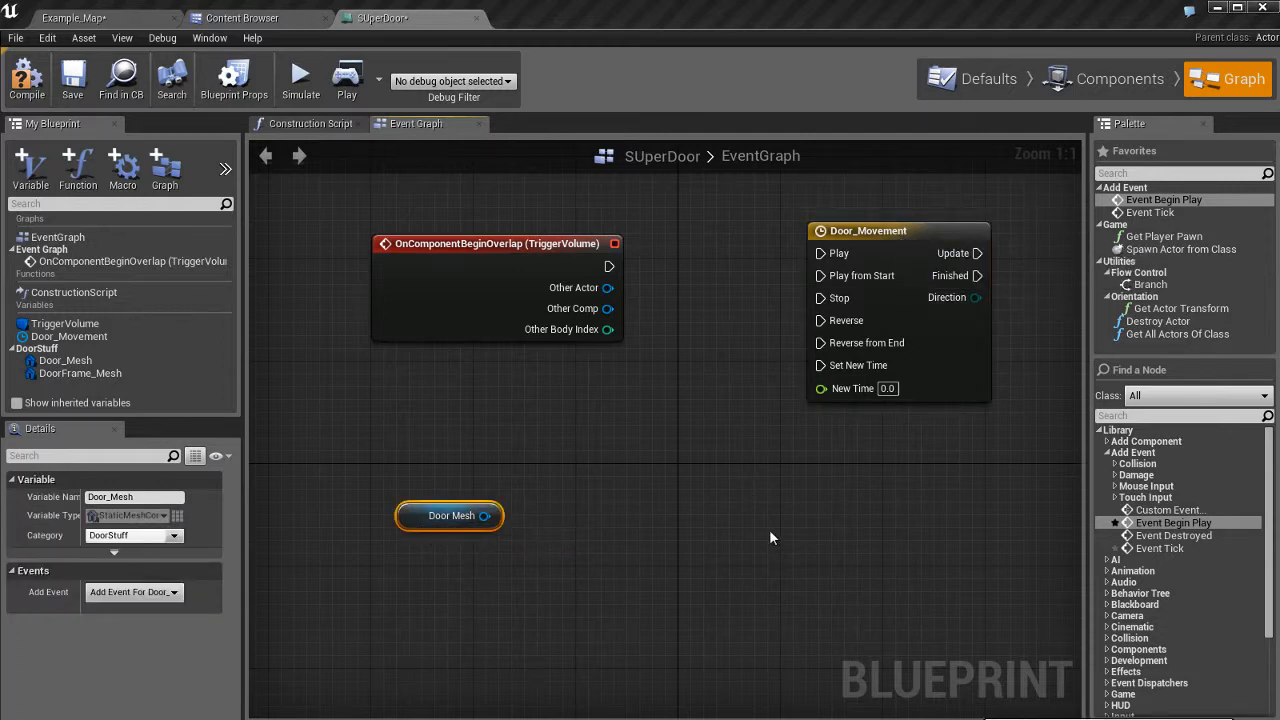
{"action": "left_click", "coordinate": [622, 540]}
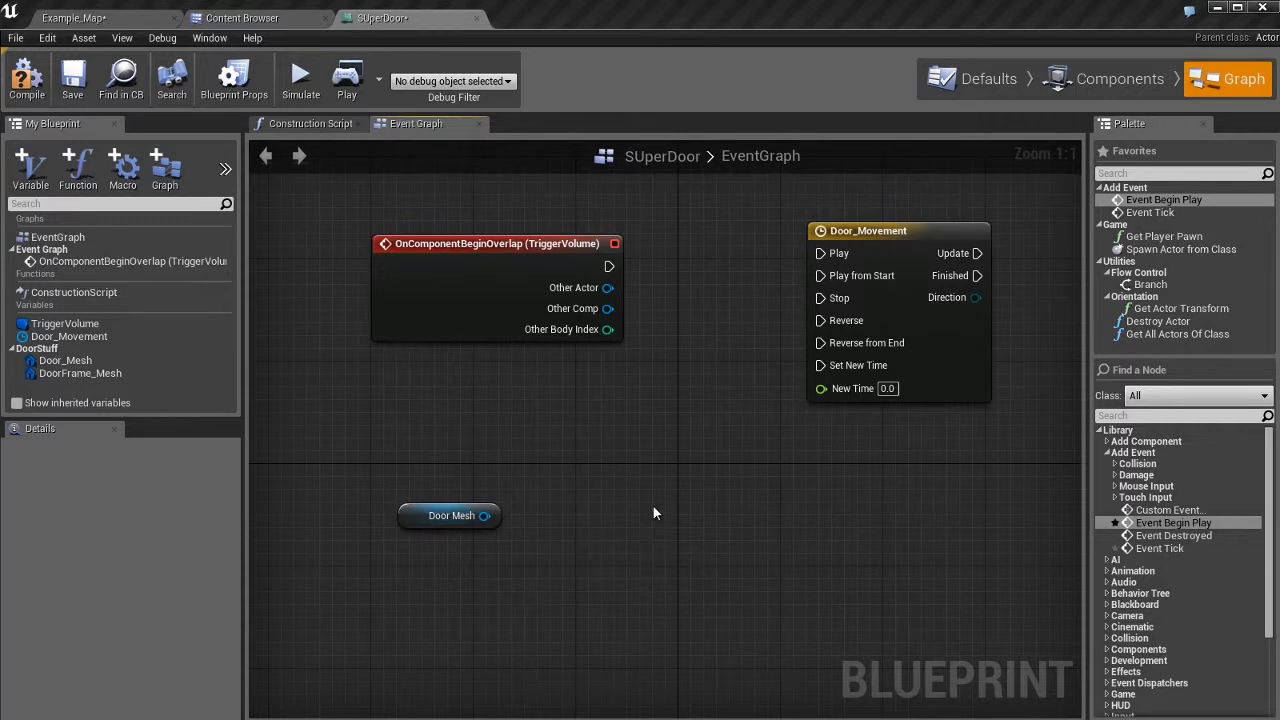
{"action": "left_click", "coordinate": [1106, 79]}
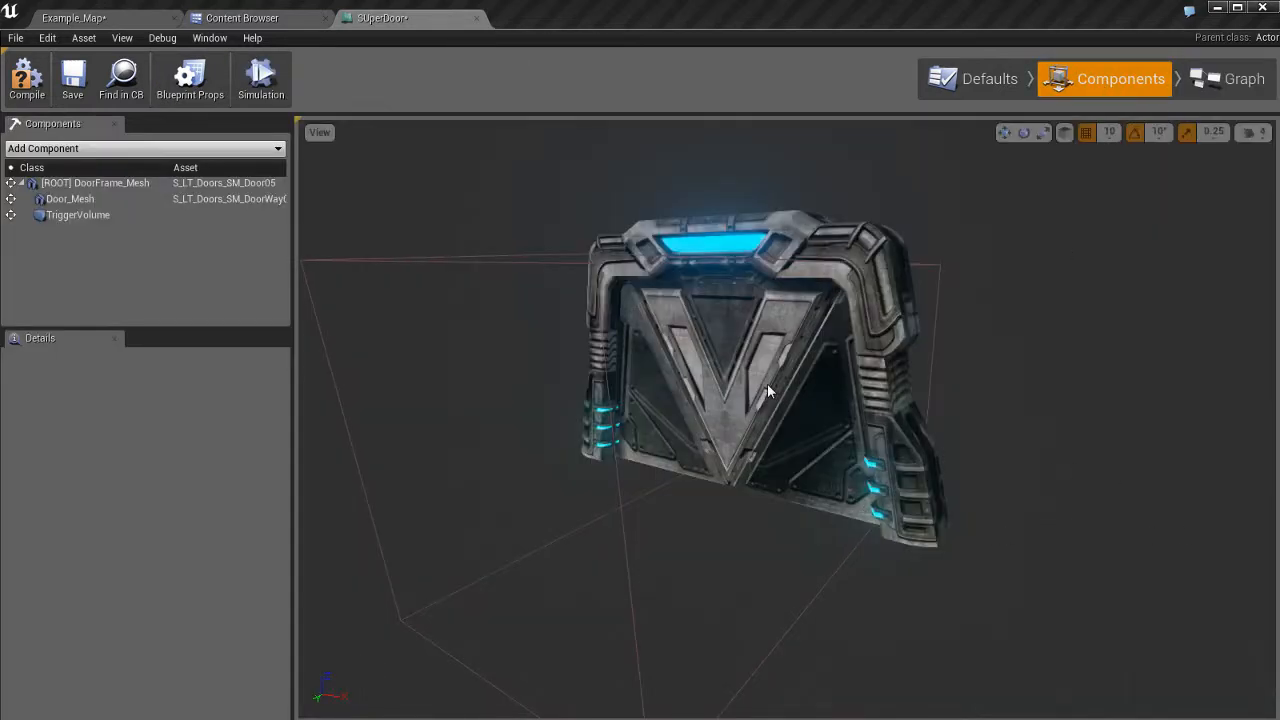
Preview sliding Door_Mesh out of its frame, undo it, and pull a wire from Door Mesh.
{"action": "left_click", "coordinate": [852, 516]}
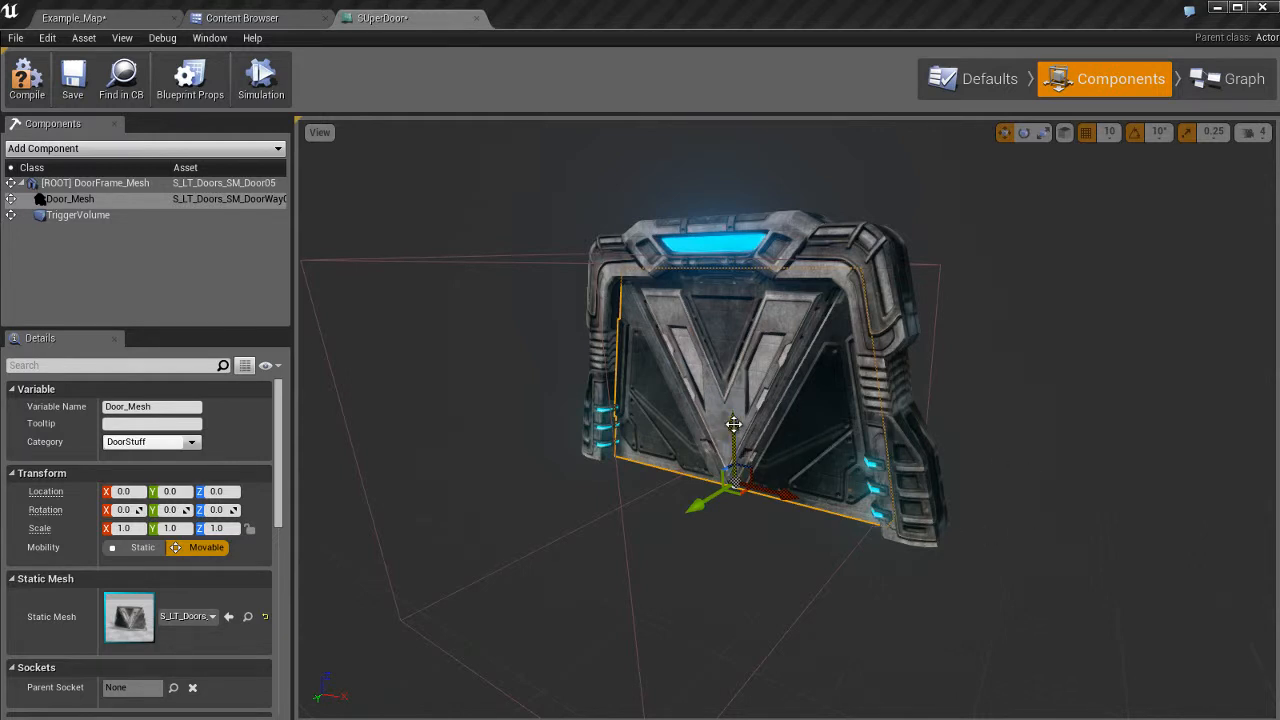
{"action": "left_click_drag", "start_coordinate": [734, 424], "coordinate": [740, 598]}
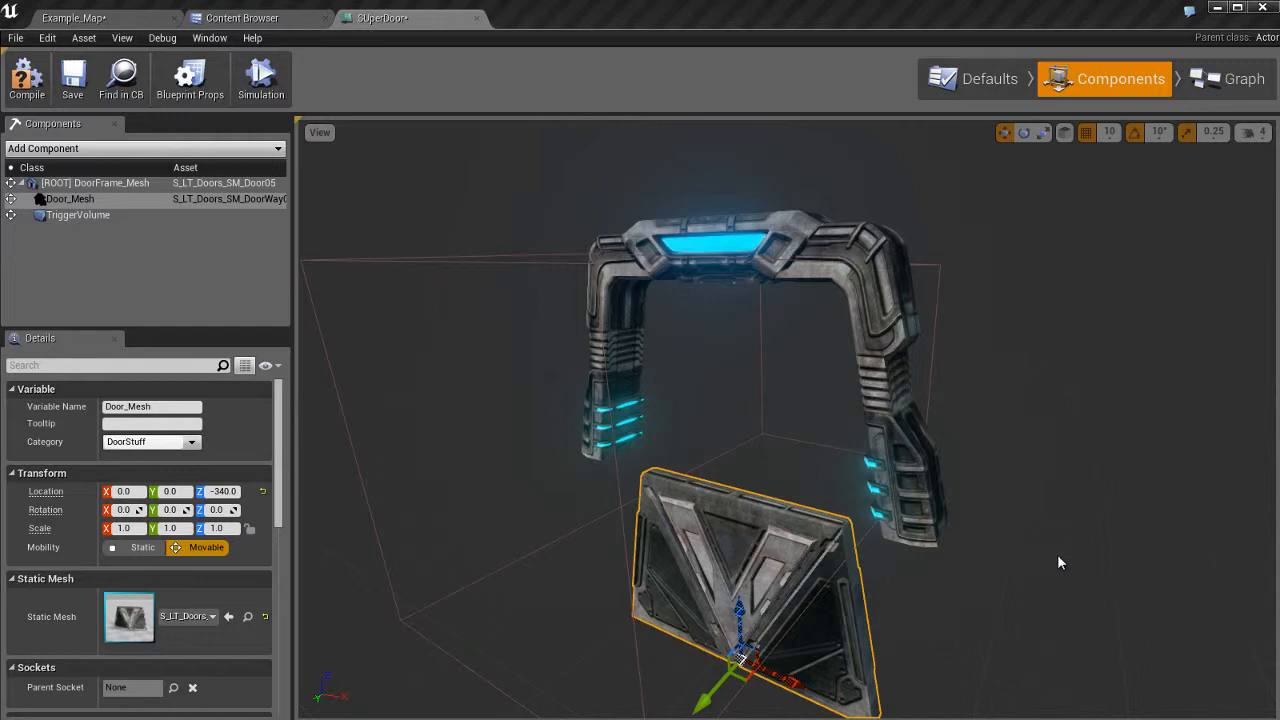
{"action": "key", "text": "ctrl+z"}
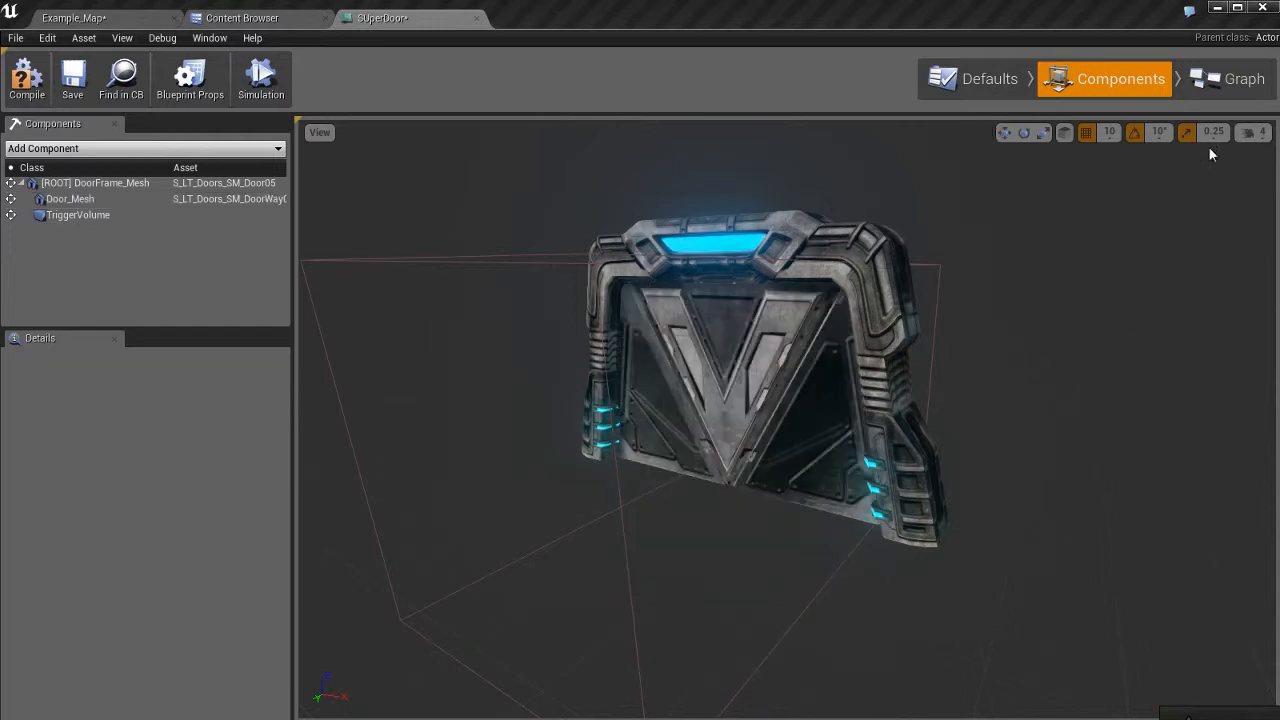
{"action": "left_click", "coordinate": [1230, 84]}
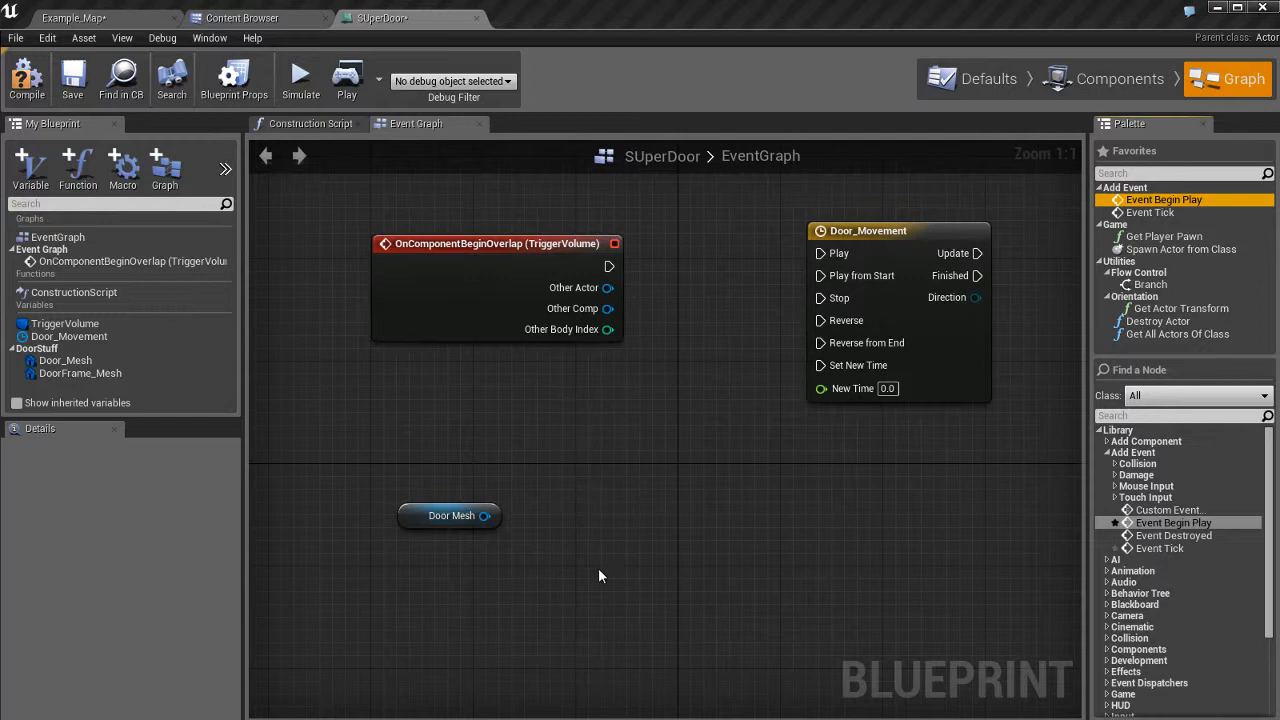
{"action": "left_click_drag", "start_coordinate": [484, 515], "coordinate": [608, 428]}
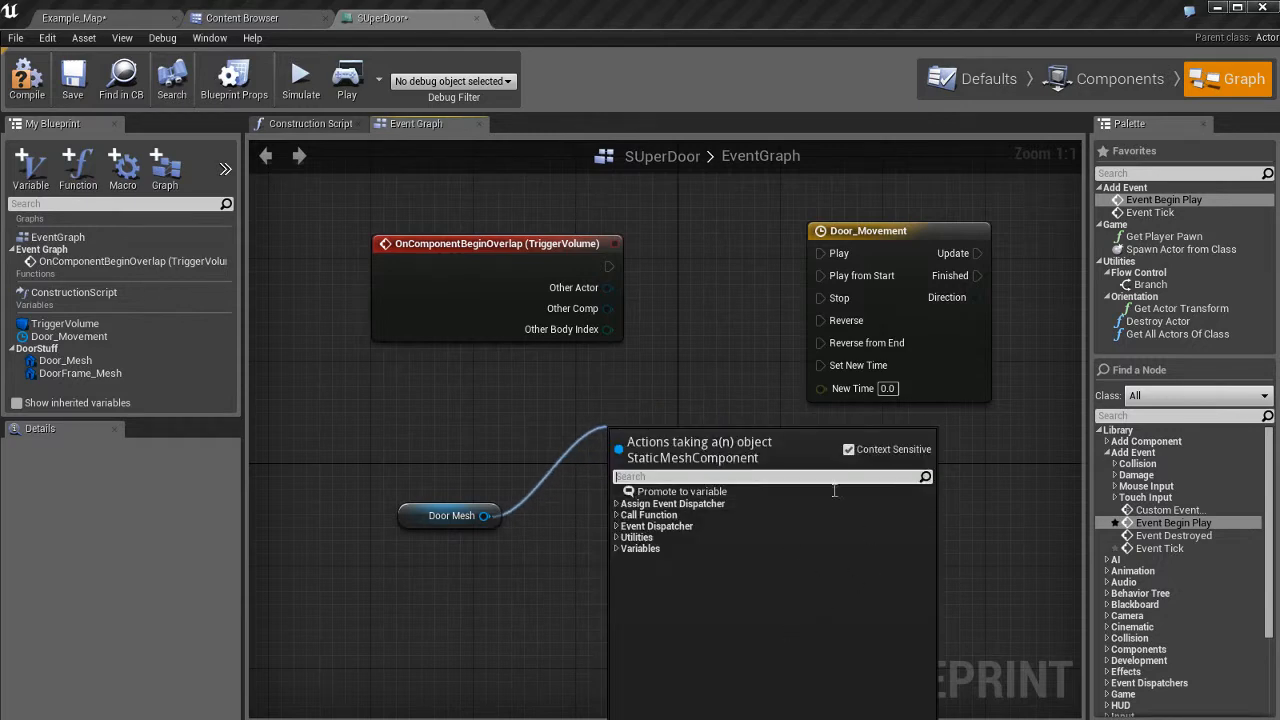
Cancel the wire and browse Palette categories such as Camera, Game, Collision, Math and HUD.
{"action": "left_click", "coordinate": [726, 394]}
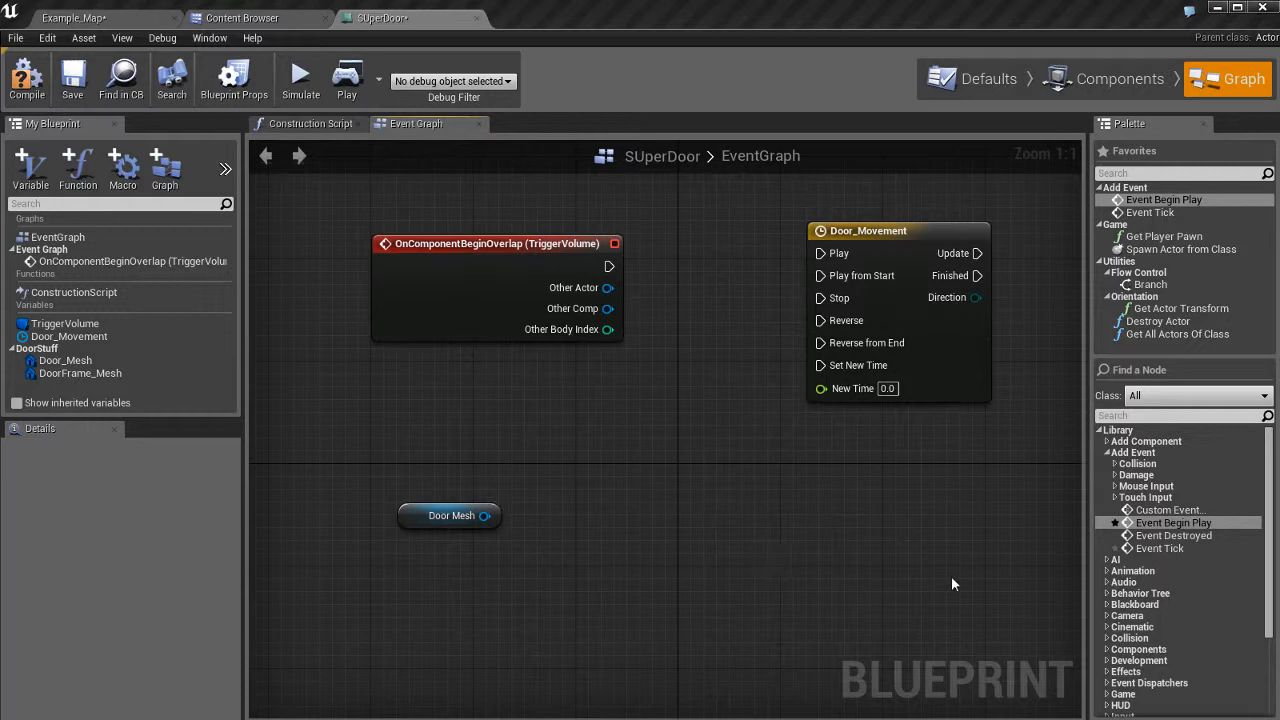
{"action": "left_click", "coordinate": [1145, 615]}
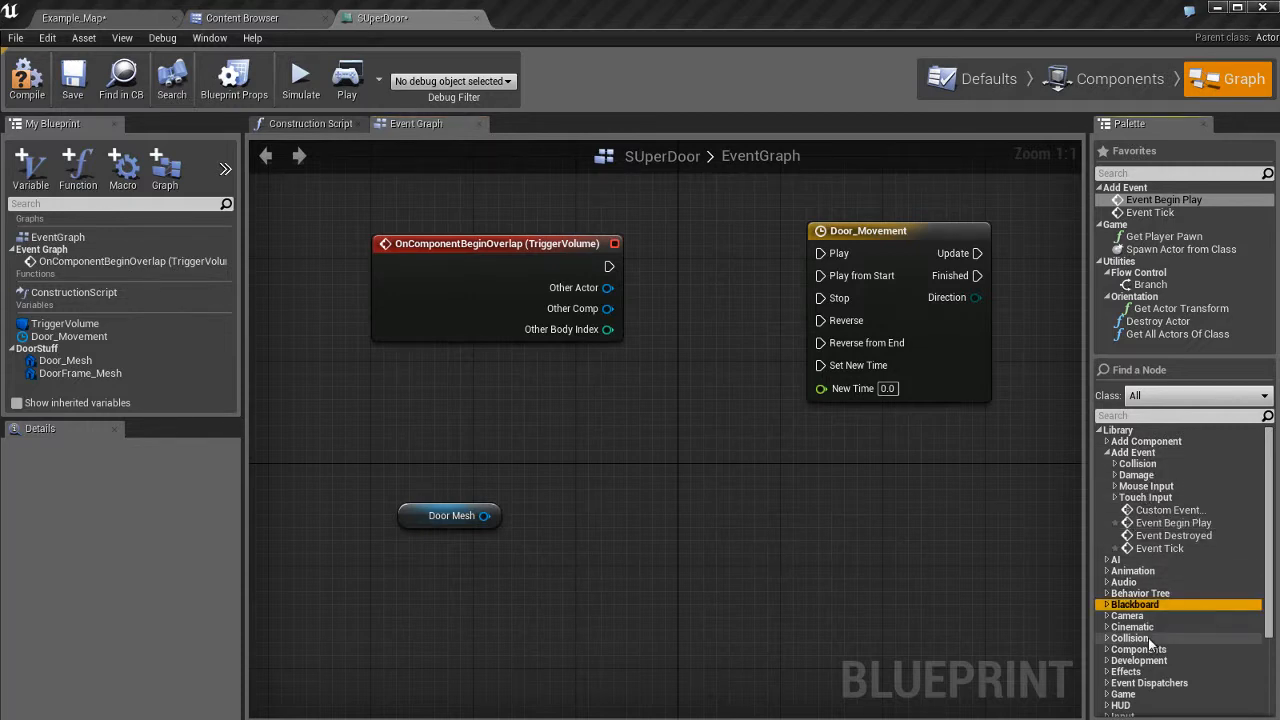
{"action": "scroll", "coordinate": [1148, 638], "scroll_direction": "down", "scroll_amount": 4}
{"action": "left_click", "coordinate": [1137, 575]}
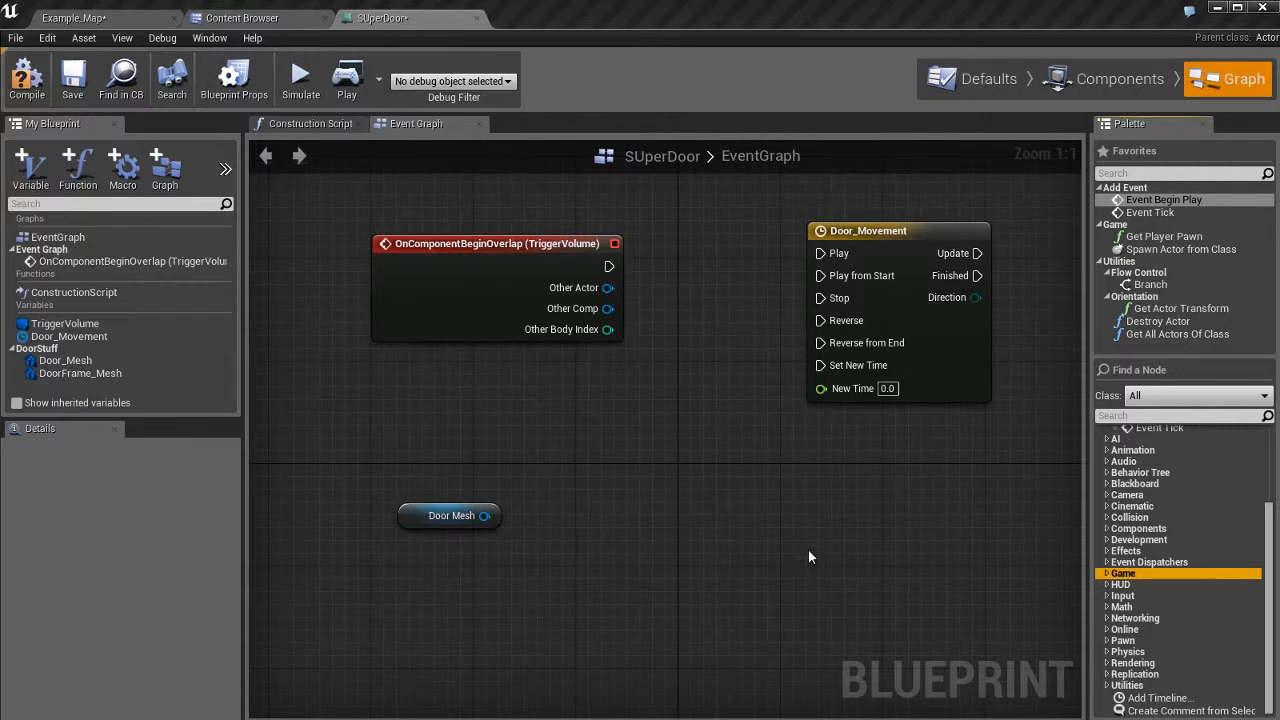
{"action": "left_click", "coordinate": [1128, 517]}
{"action": "left_click", "coordinate": [1138, 565]}
{"action": "left_click", "coordinate": [1133, 608]}
{"action": "left_click", "coordinate": [1158, 540]}
{"action": "left_click", "coordinate": [1160, 485]}
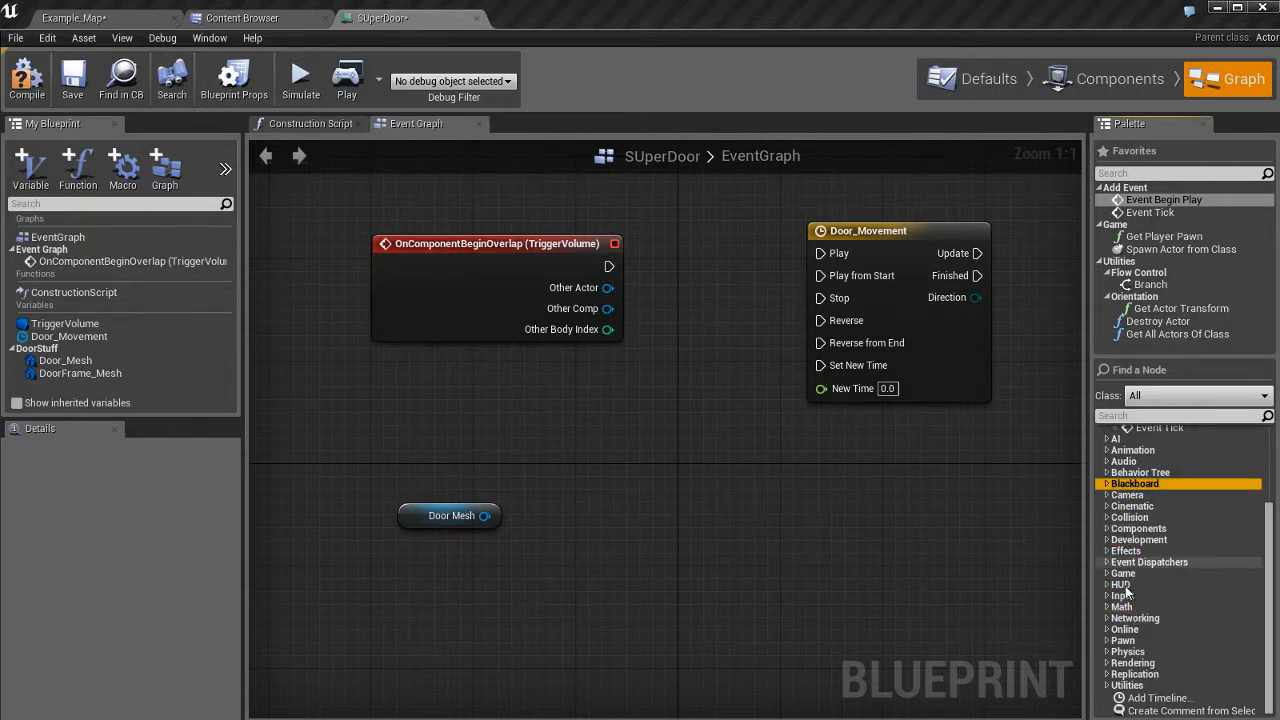
{"action": "left_click", "coordinate": [1128, 586]}
{"action": "left_click", "coordinate": [1158, 416]}
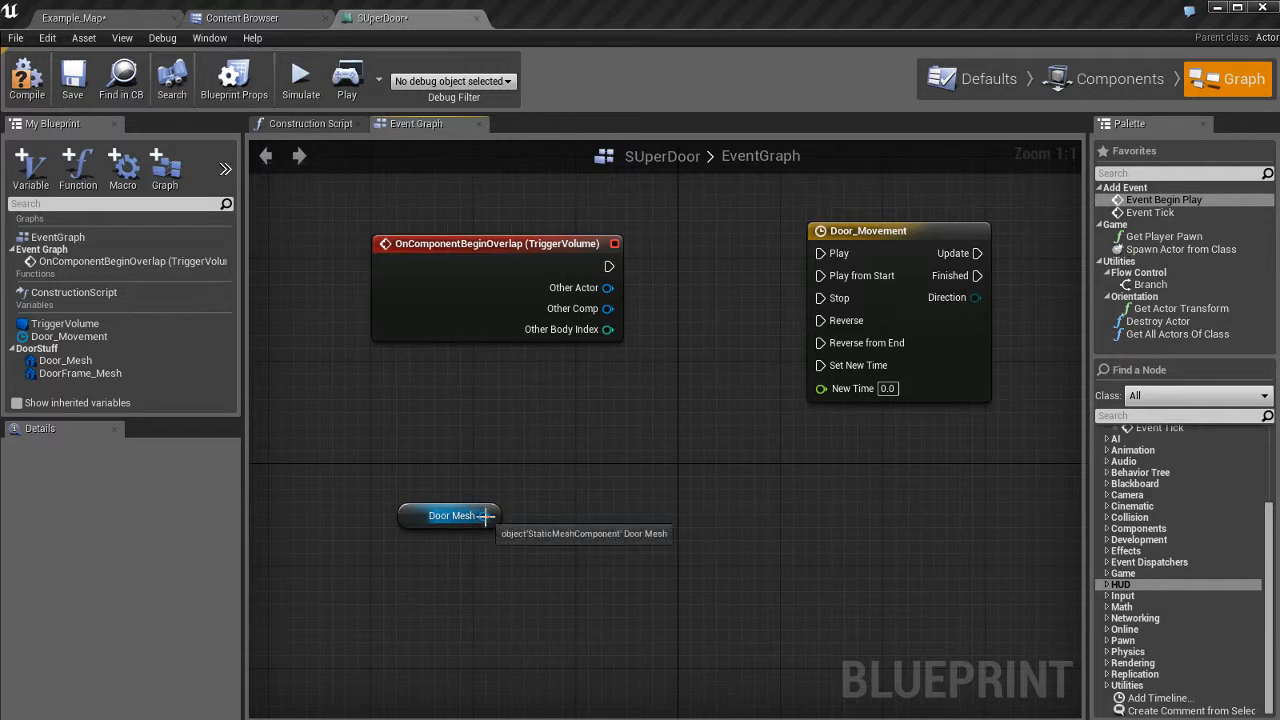
Pull and cancel another Door Mesh wire, then collapse the Library tree.
{"action": "left_click_drag", "start_coordinate": [484, 518], "coordinate": [633, 416]}
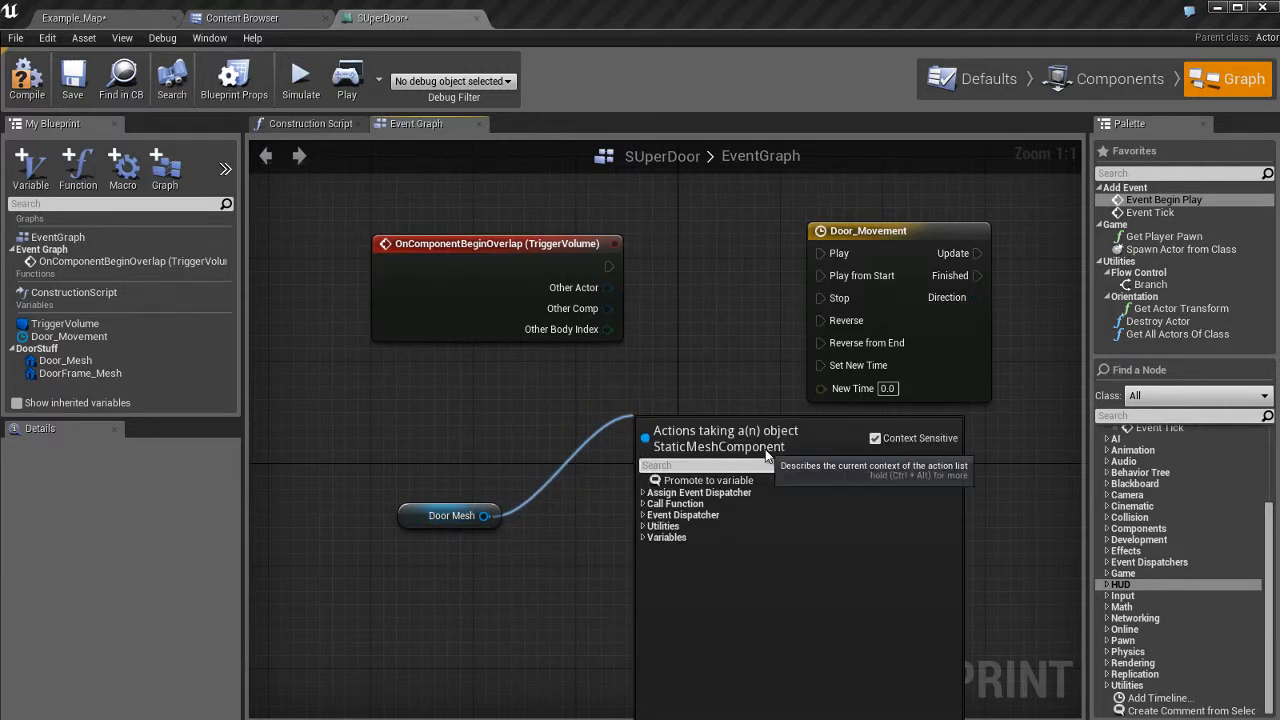
{"action": "left_click", "coordinate": [716, 368]}
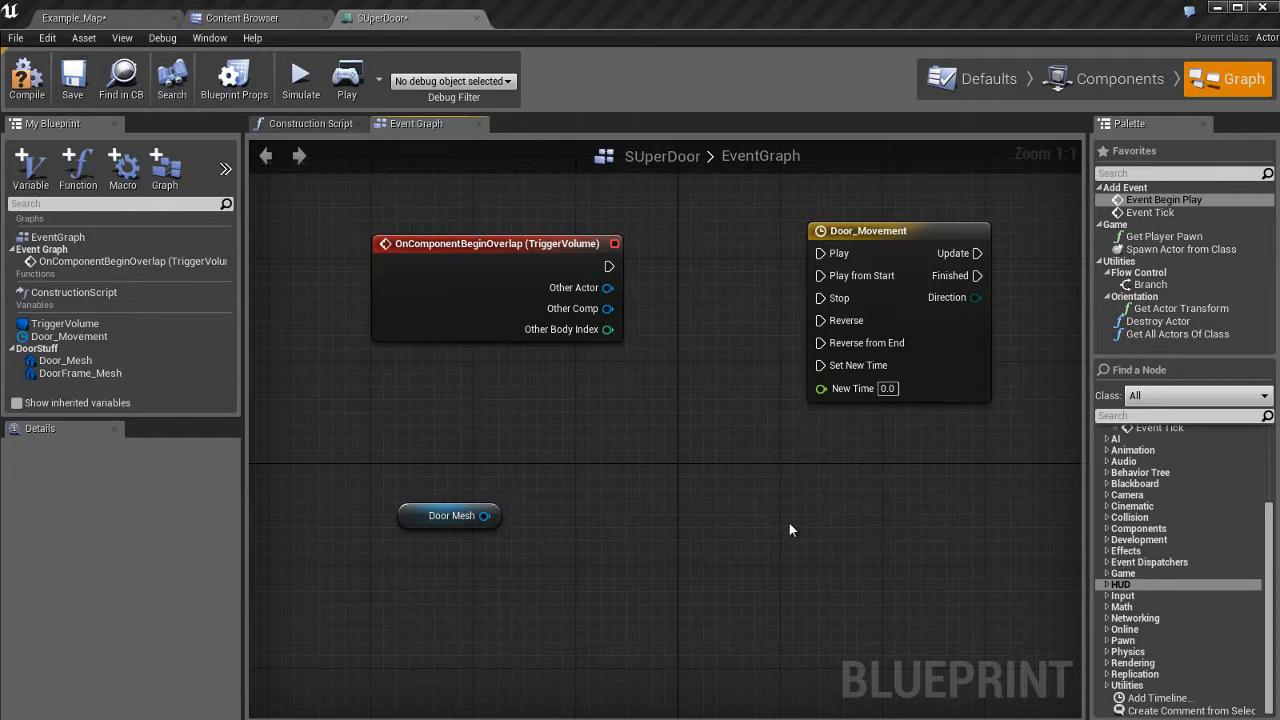
{"action": "scroll", "coordinate": [1174, 498], "scroll_direction": "up", "scroll_amount": 4}
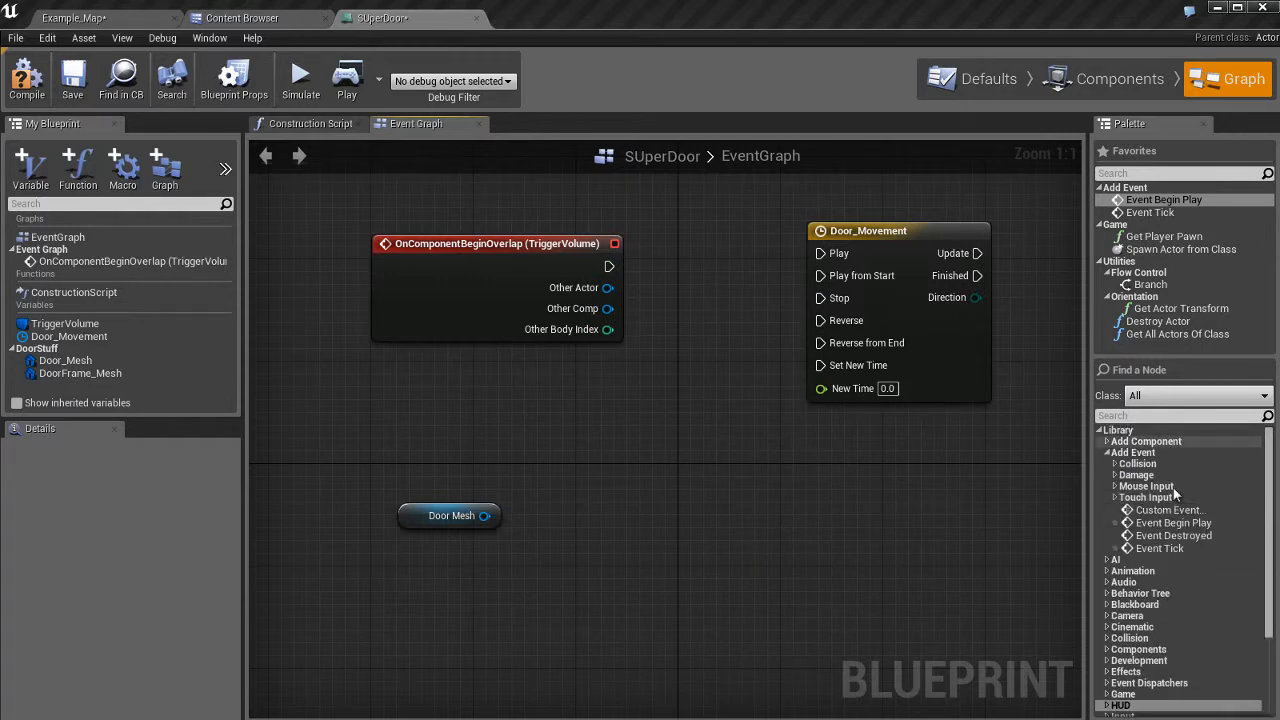
{"action": "double_click", "coordinate": [1122, 432]}
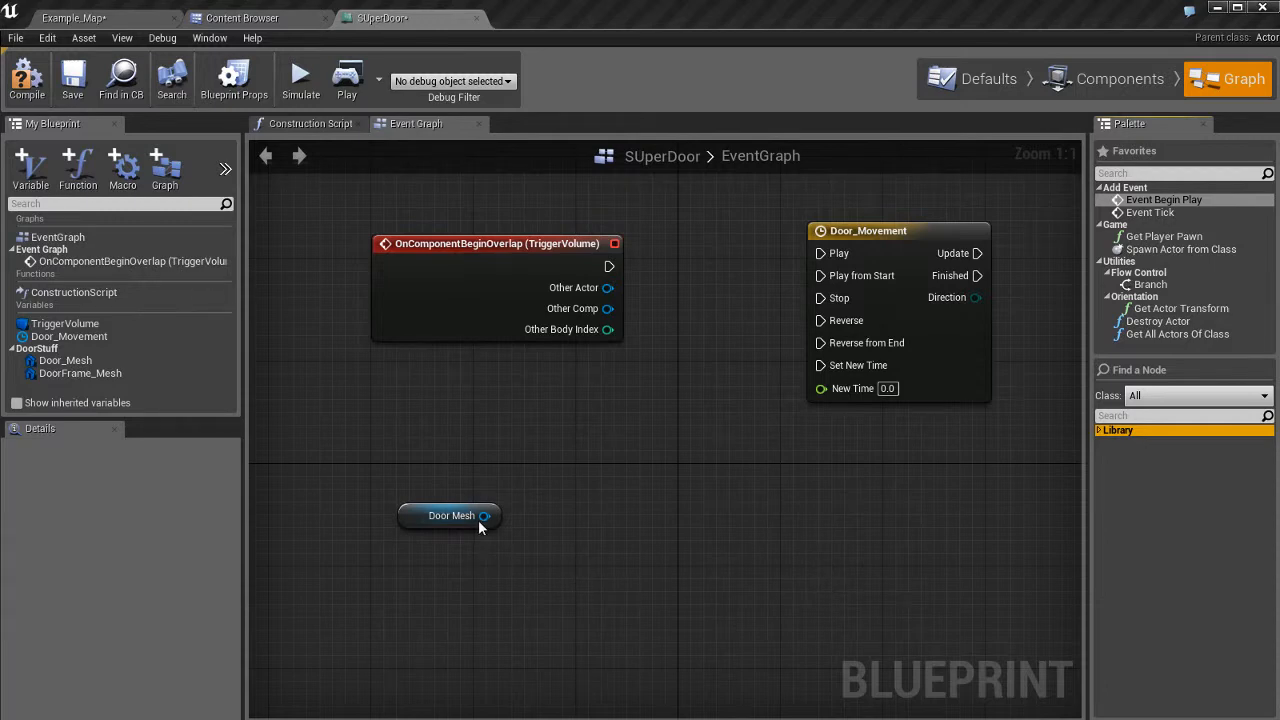
Add a Get Relative Location node wired from Door Mesh by searching 'get loca'.
{"action": "left_click_drag", "start_coordinate": [484, 515], "coordinate": [656, 412]}
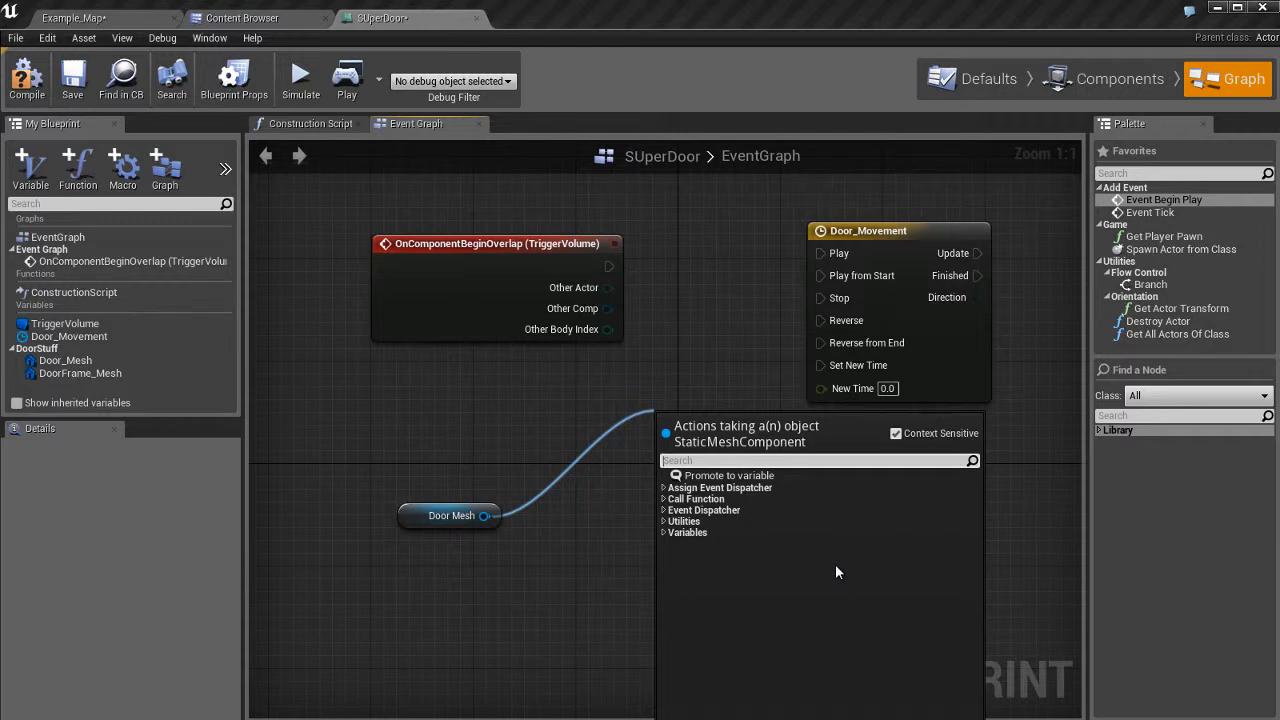
{"action": "type", "text": "get lo"}
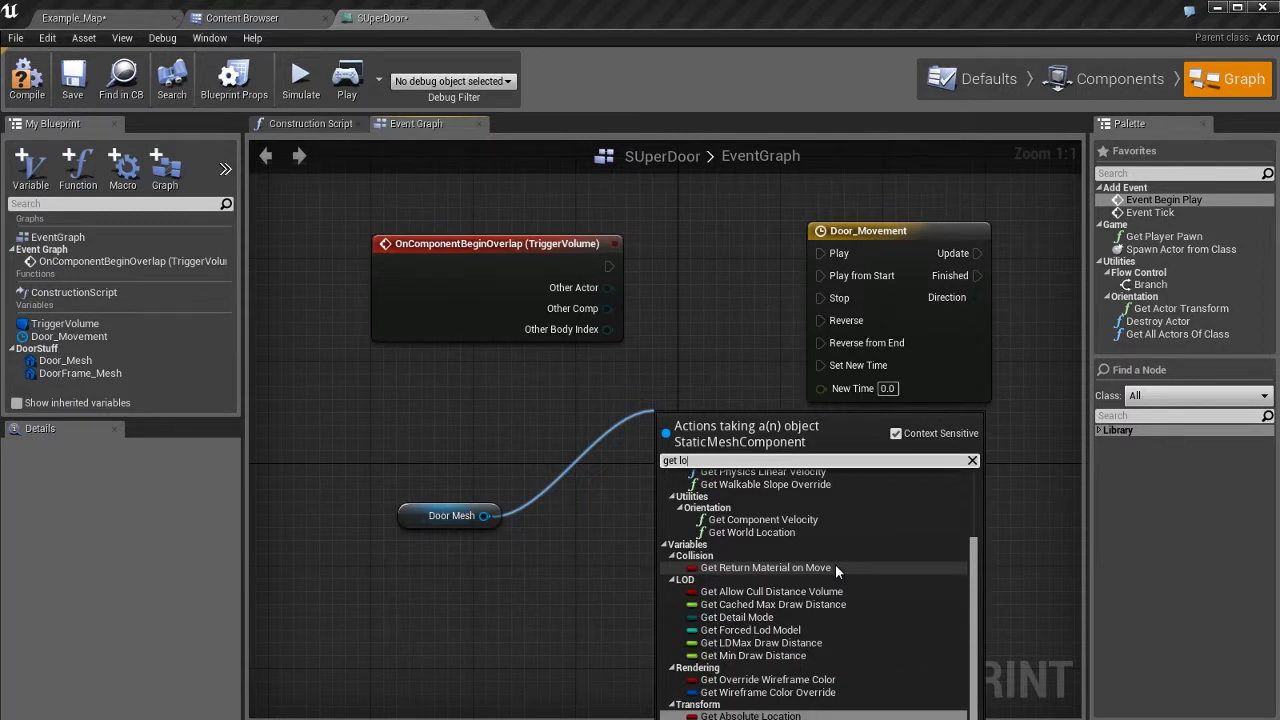
{"action": "type", "text": "ca"}
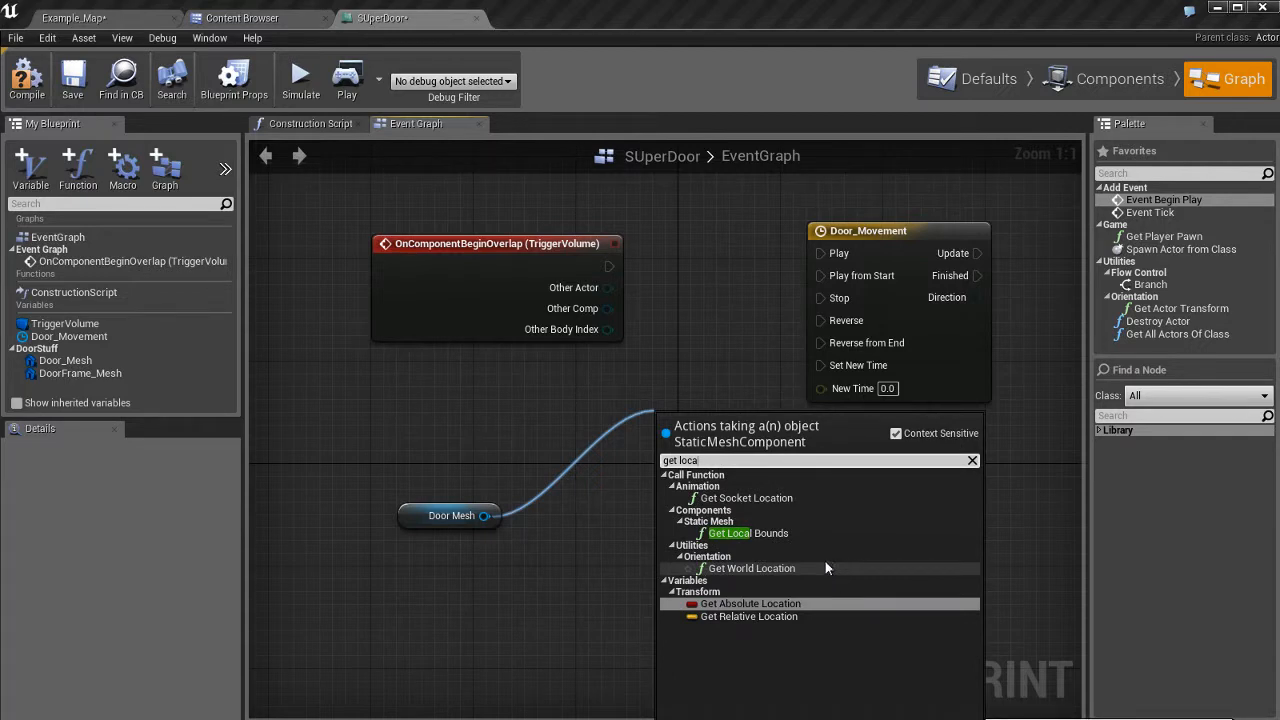
{"action": "left_click", "coordinate": [725, 618]}
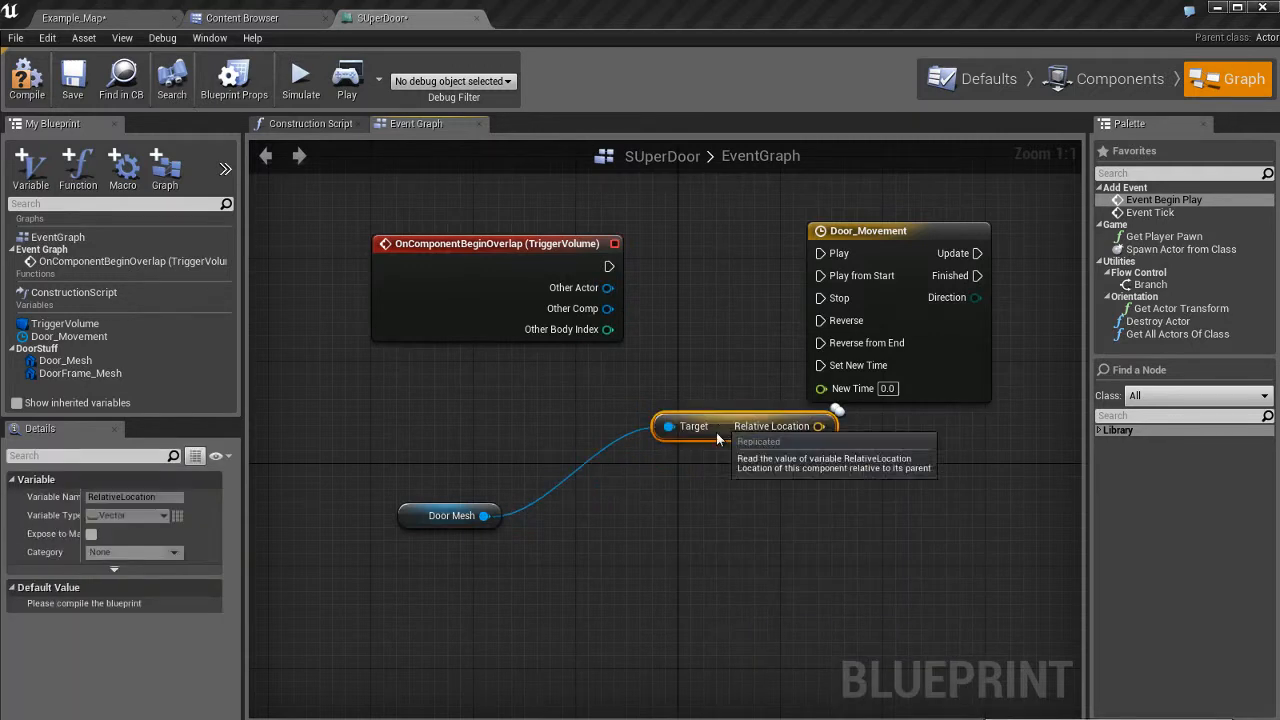
Move the Relative Location and Door Mesh nodes together just below the overlap event.
{"action": "left_click_drag", "start_coordinate": [710, 428], "coordinate": [608, 502]}
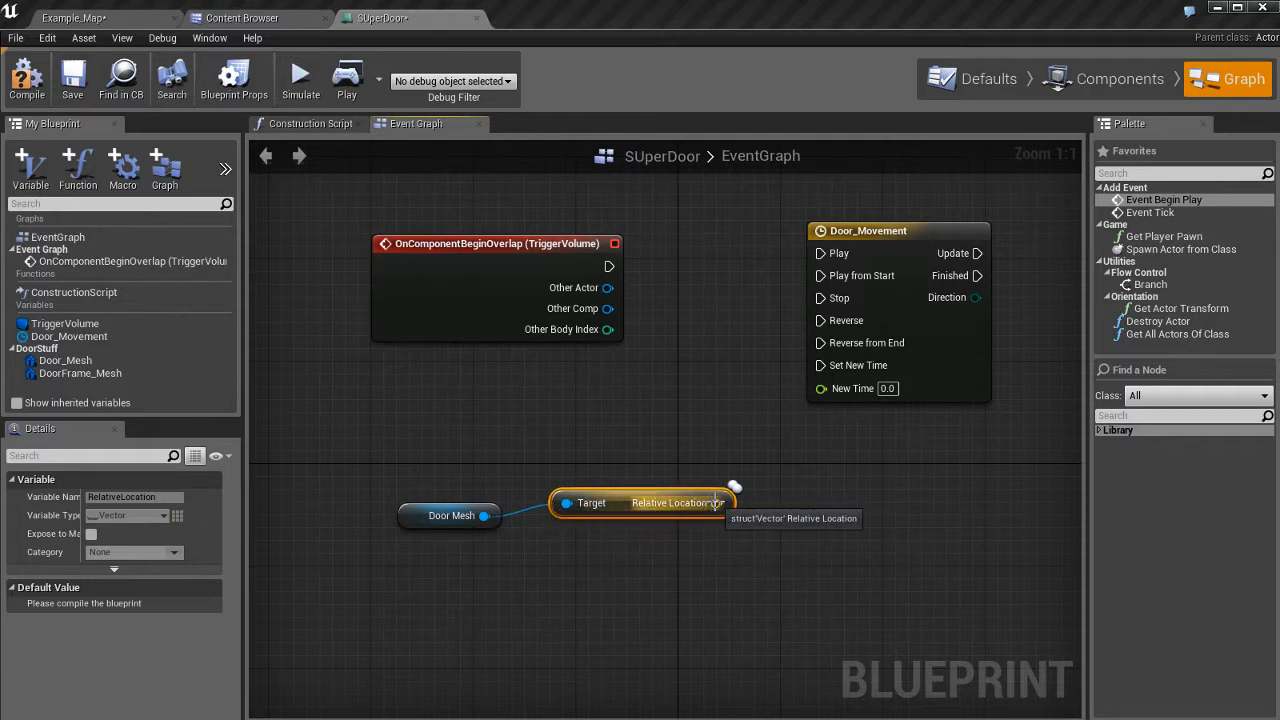
{"action": "left_click_drag", "start_coordinate": [714, 620], "coordinate": [462, 452]}
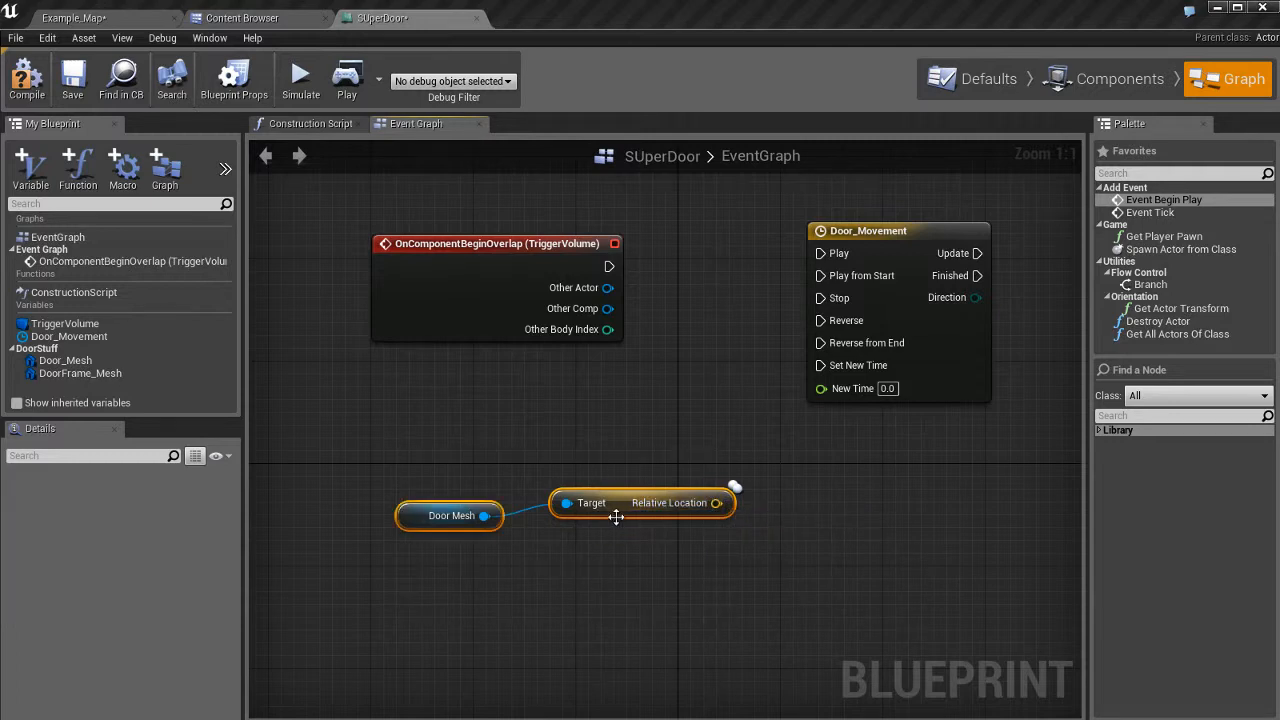
{"action": "left_click_drag", "start_coordinate": [612, 493], "coordinate": [561, 416]}
{"action": "left_click", "coordinate": [600, 520]}
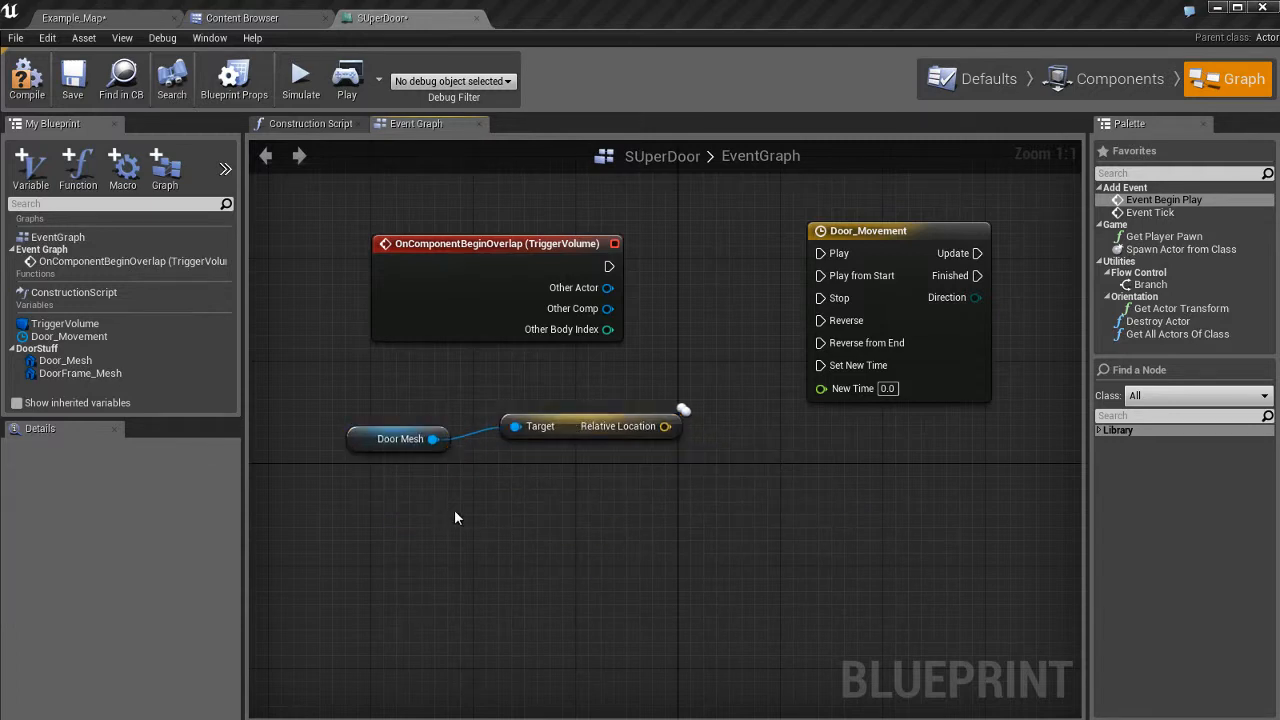
Drag the Door_Mesh variable into the EventGraph as a SET Door Mesh node and position it.
{"action": "left_click", "coordinate": [140, 361]}
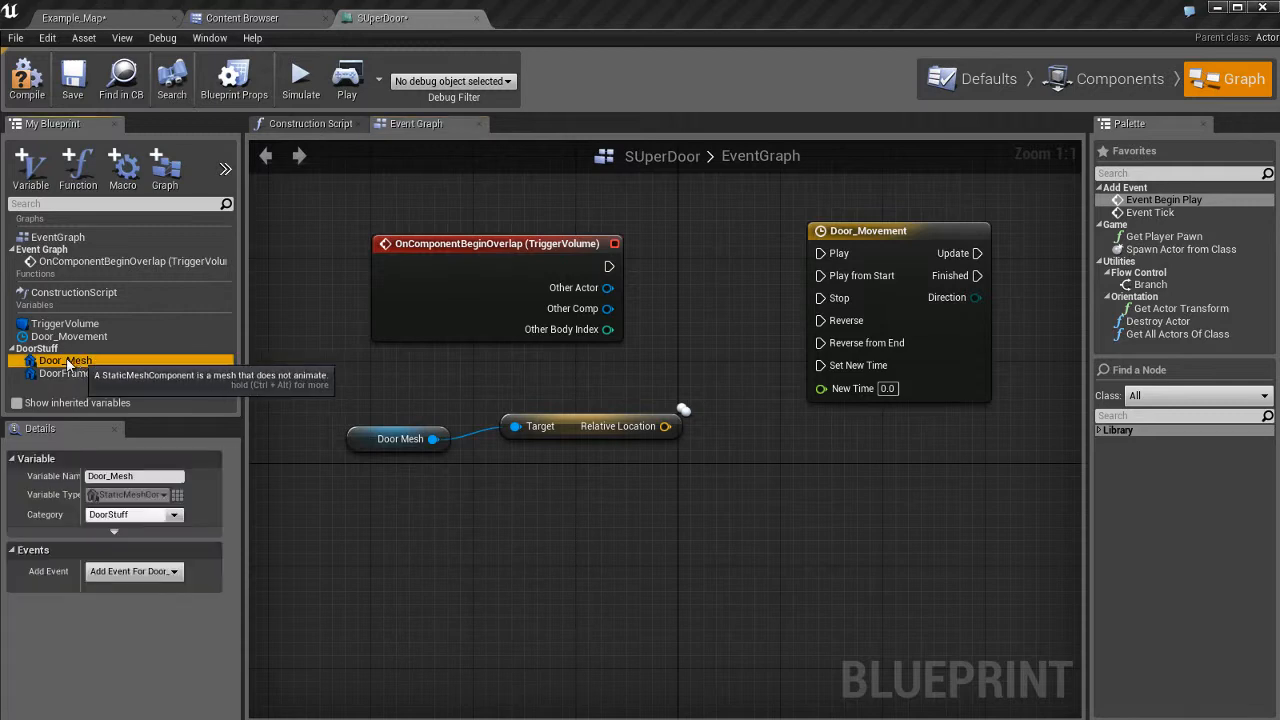
{"action": "left_click_drag", "start_coordinate": [80, 366], "coordinate": [412, 520]}
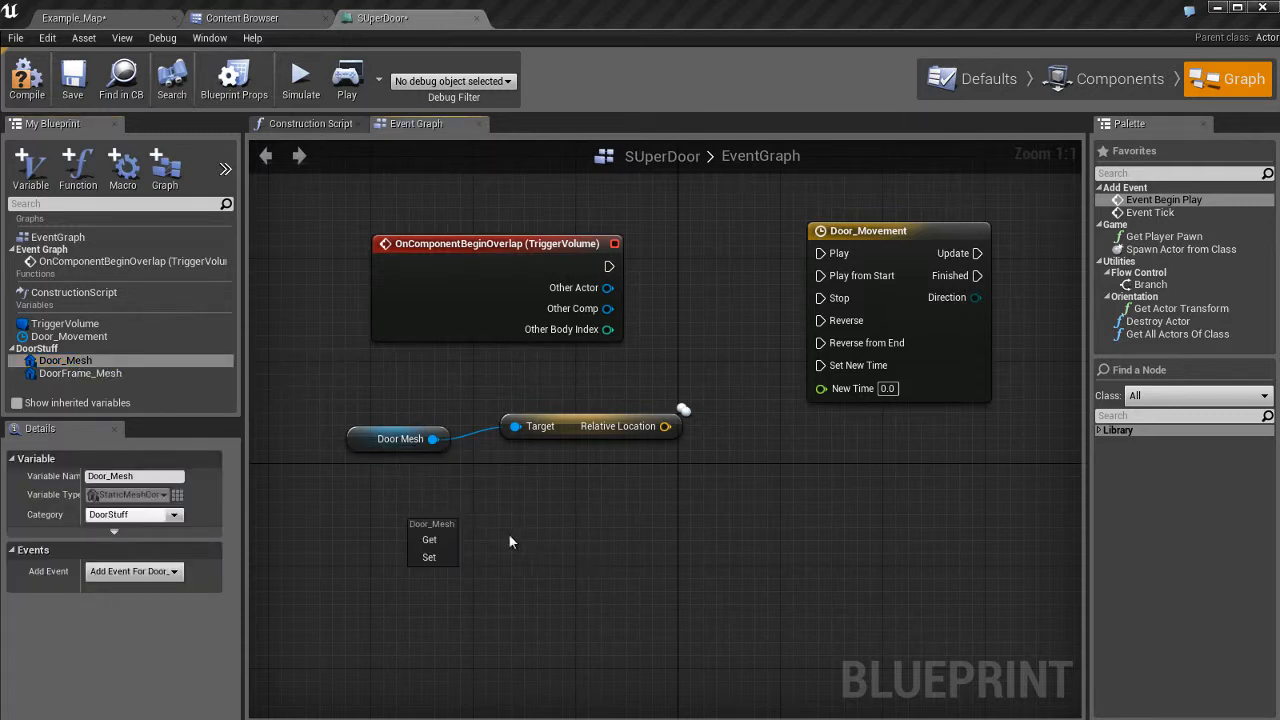
{"action": "left_click", "coordinate": [430, 558]}
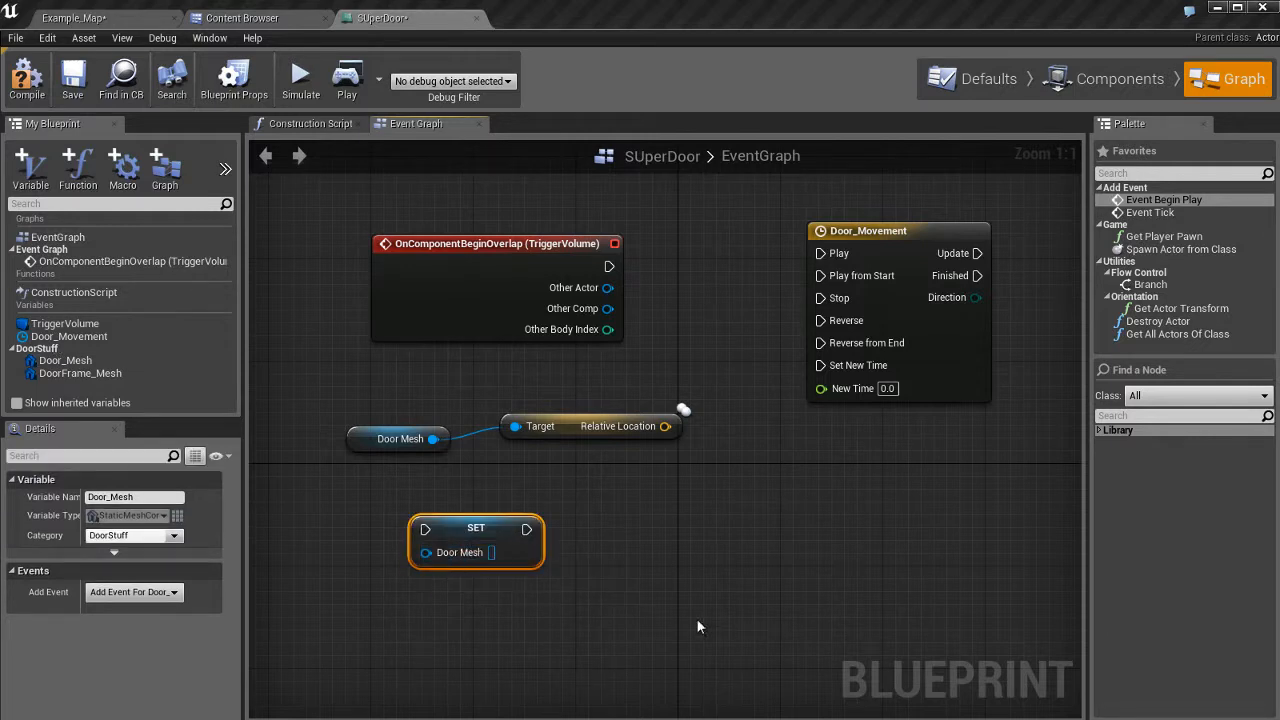
{"action": "left_click_drag", "start_coordinate": [520, 521], "coordinate": [637, 524]}
{"action": "left_click", "coordinate": [676, 595]}
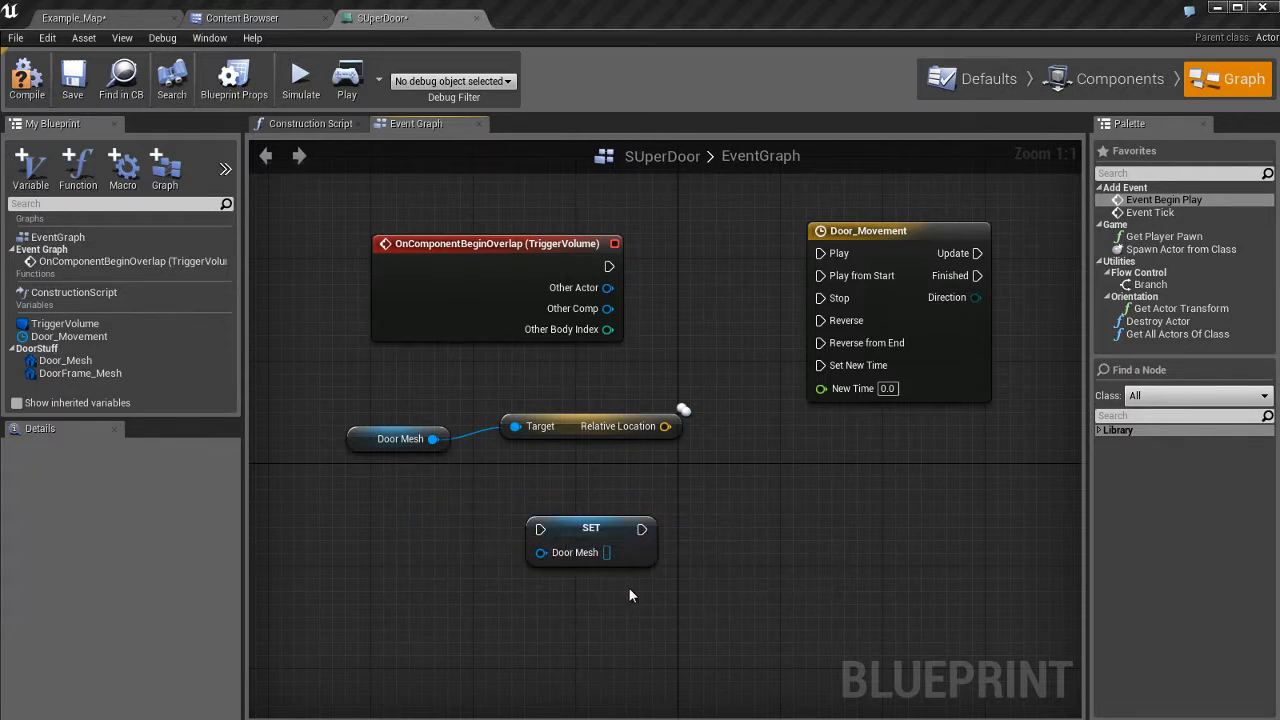
{"action": "left_click", "coordinate": [564, 529]}
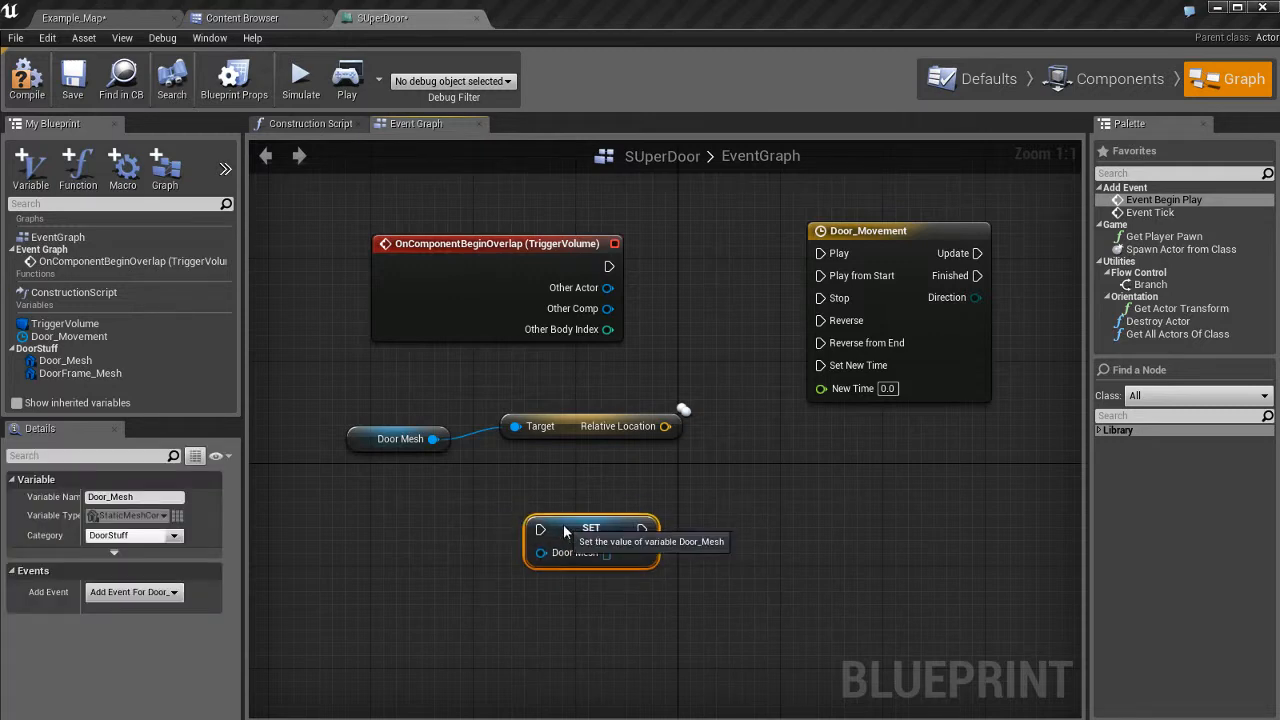
{"action": "left_click", "coordinate": [583, 478]}
Move between the EventGraph and Components view, then select the door to show Door_Mesh's properties.
{"action": "left_click", "coordinate": [395, 438]}
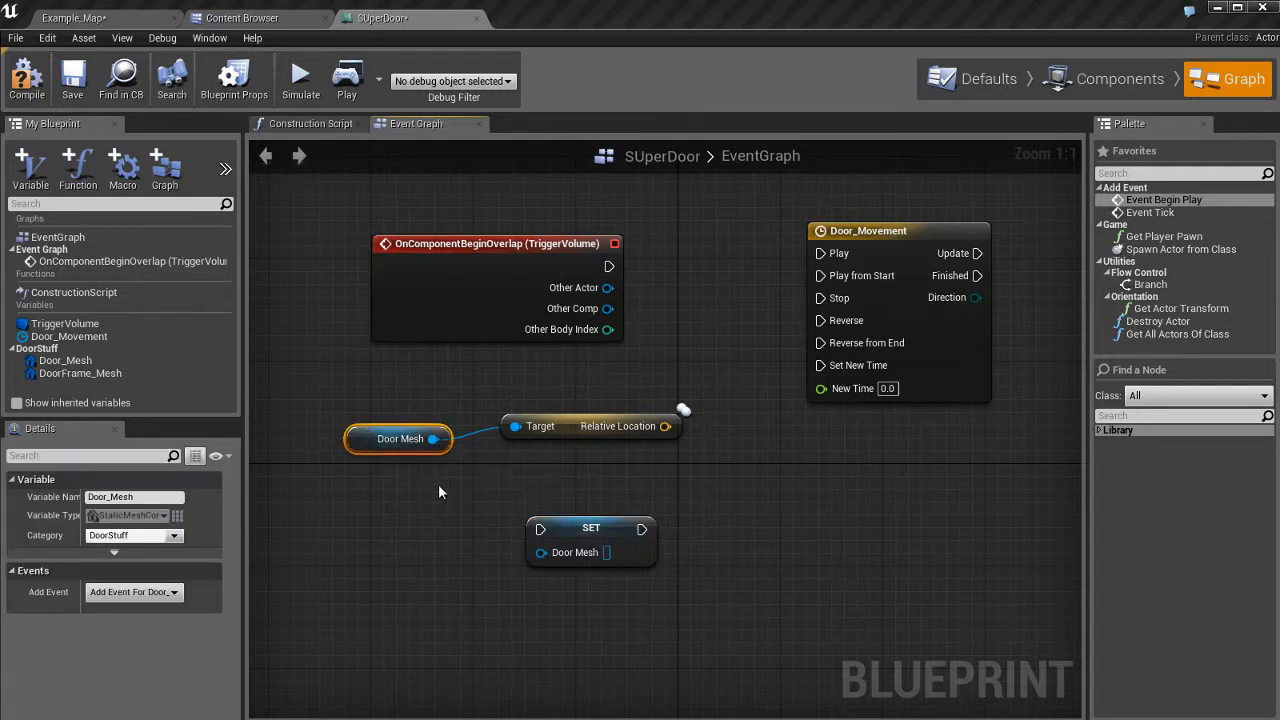
{"action": "left_click", "coordinate": [1120, 78]}
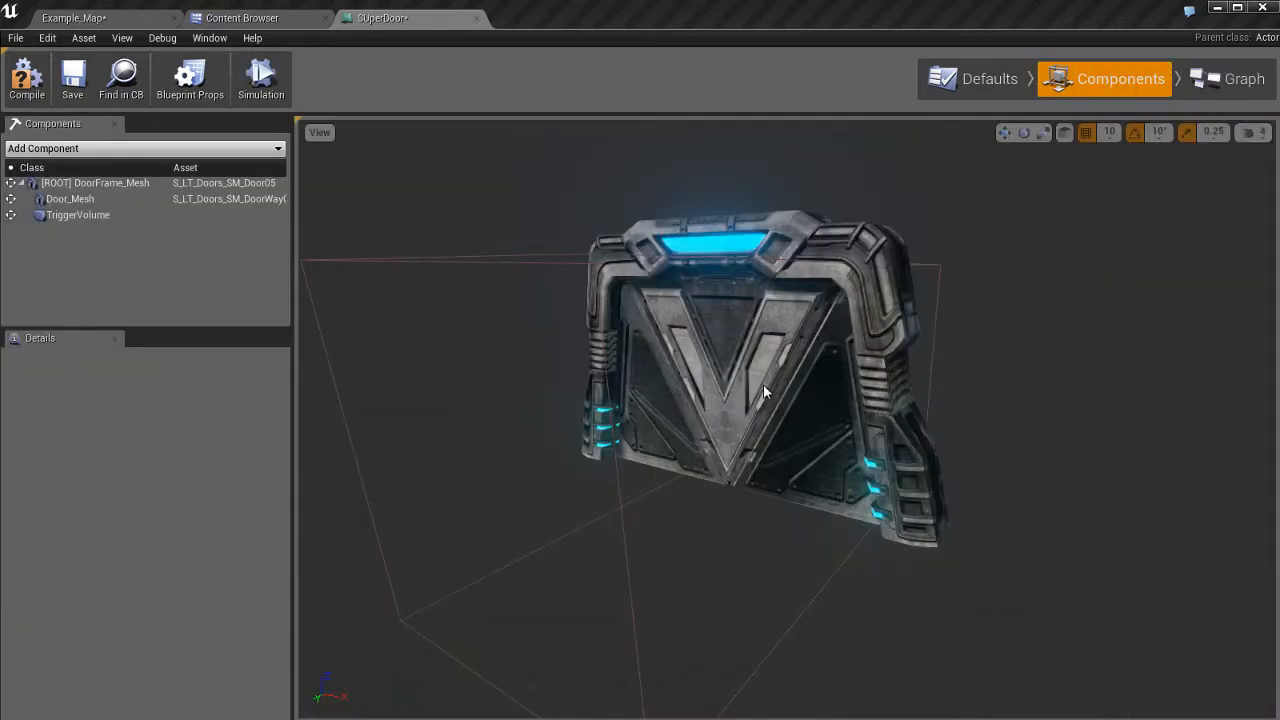
{"action": "left_click", "coordinate": [795, 472]}
{"action": "left_click", "coordinate": [1250, 85]}
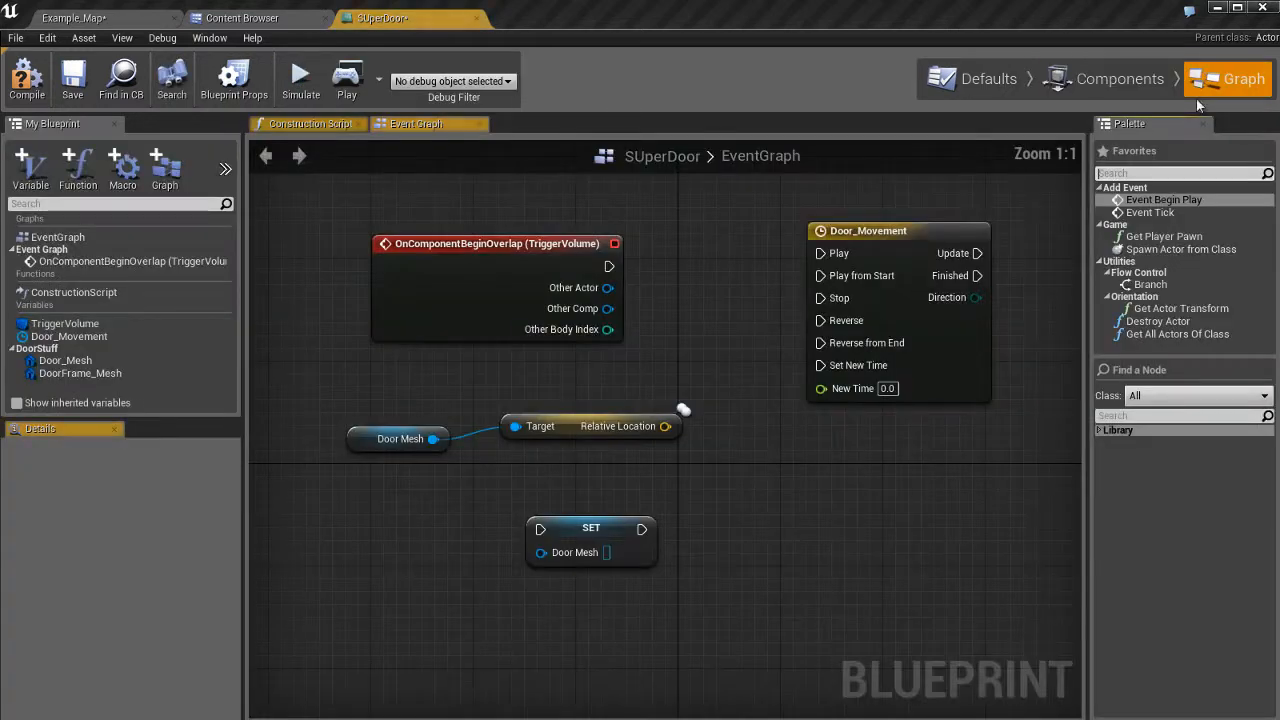
{"action": "left_click", "coordinate": [370, 447]}
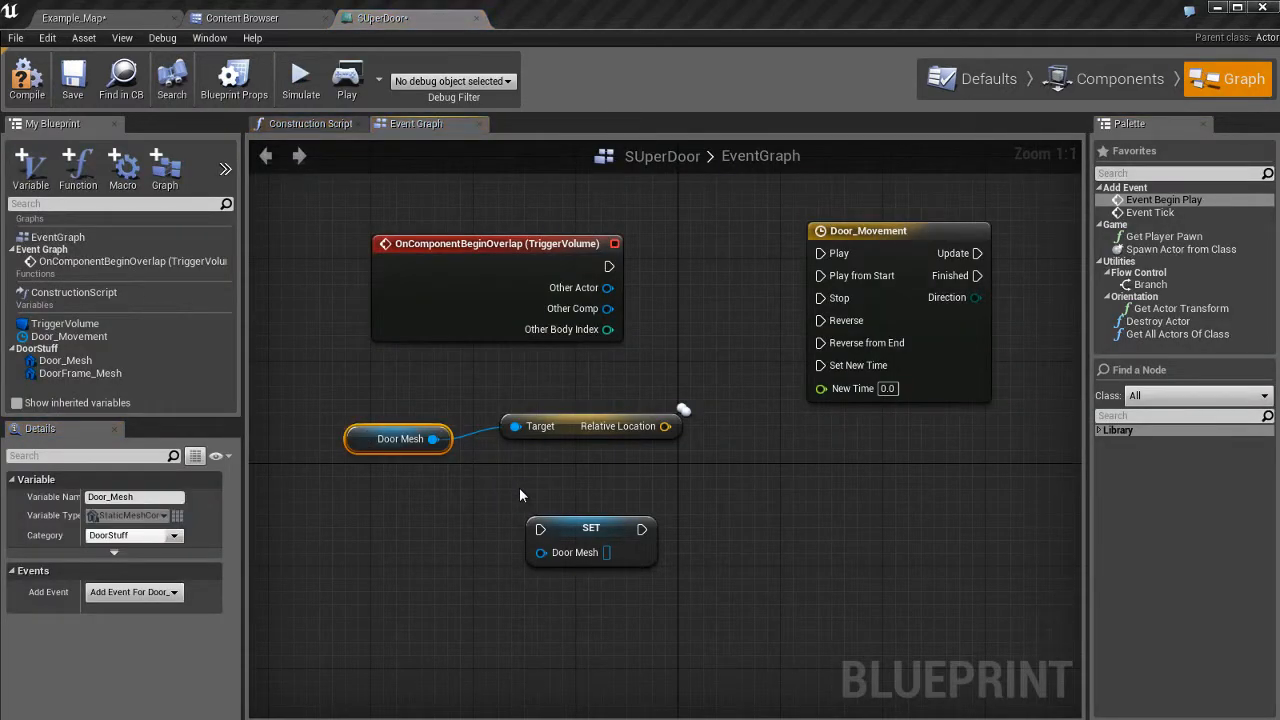
{"action": "left_click", "coordinate": [563, 531]}
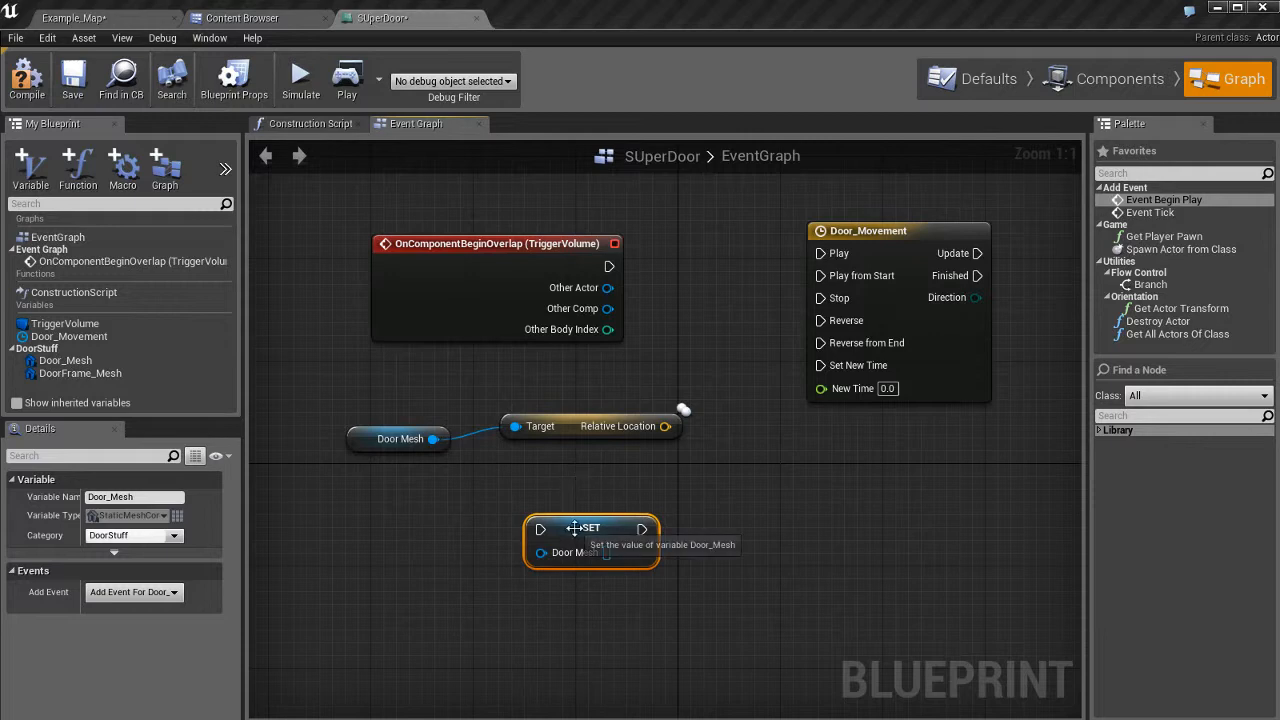
{"action": "left_click", "coordinate": [354, 443]}
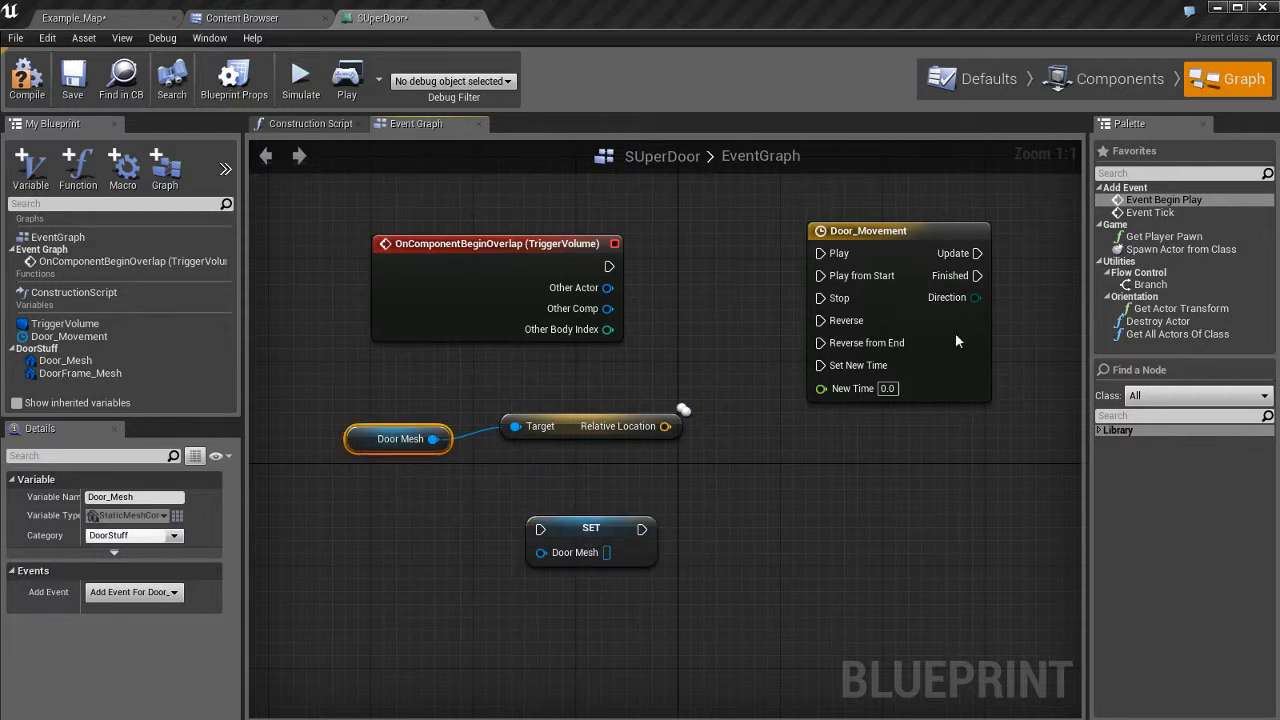
{"action": "left_click", "coordinate": [1123, 80]}
{"action": "left_click", "coordinate": [760, 397]}
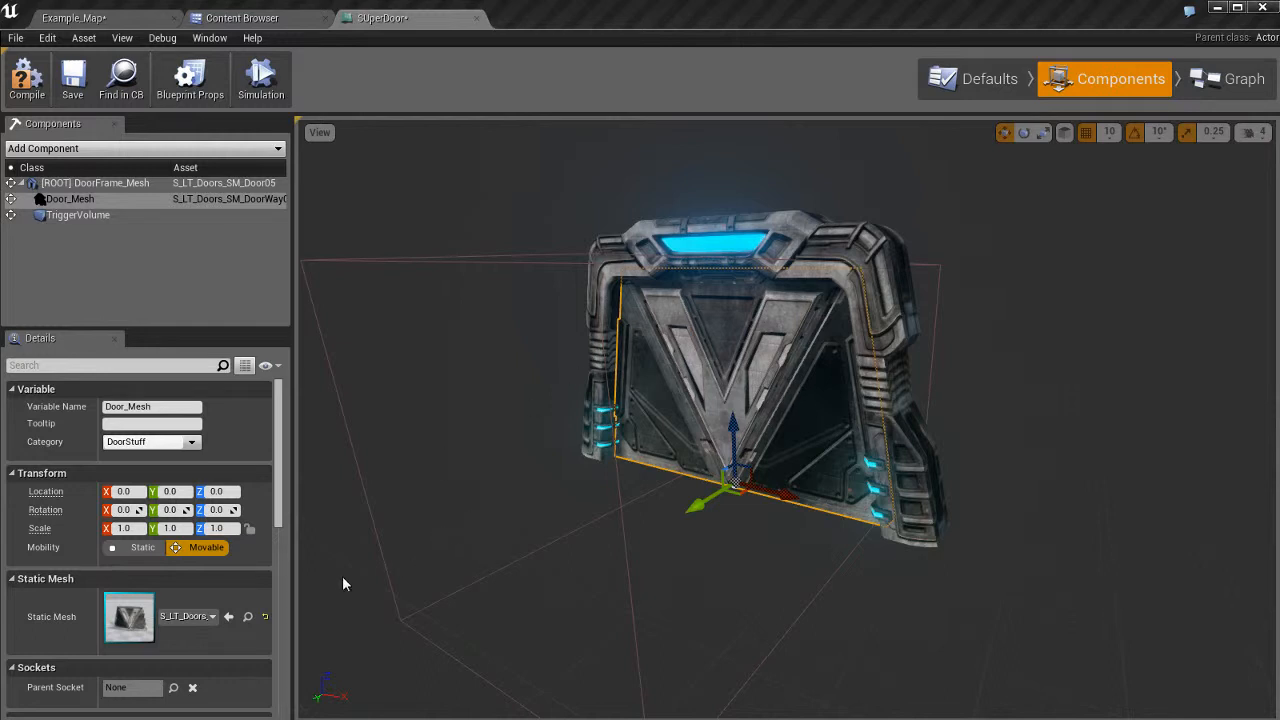
Browse the door's Static Mesh list, close it keeping S_LT_Doors, and go back to the EventGraph.
{"action": "scroll", "coordinate": [60, 540], "scroll_direction": "down", "scroll_amount": 3}
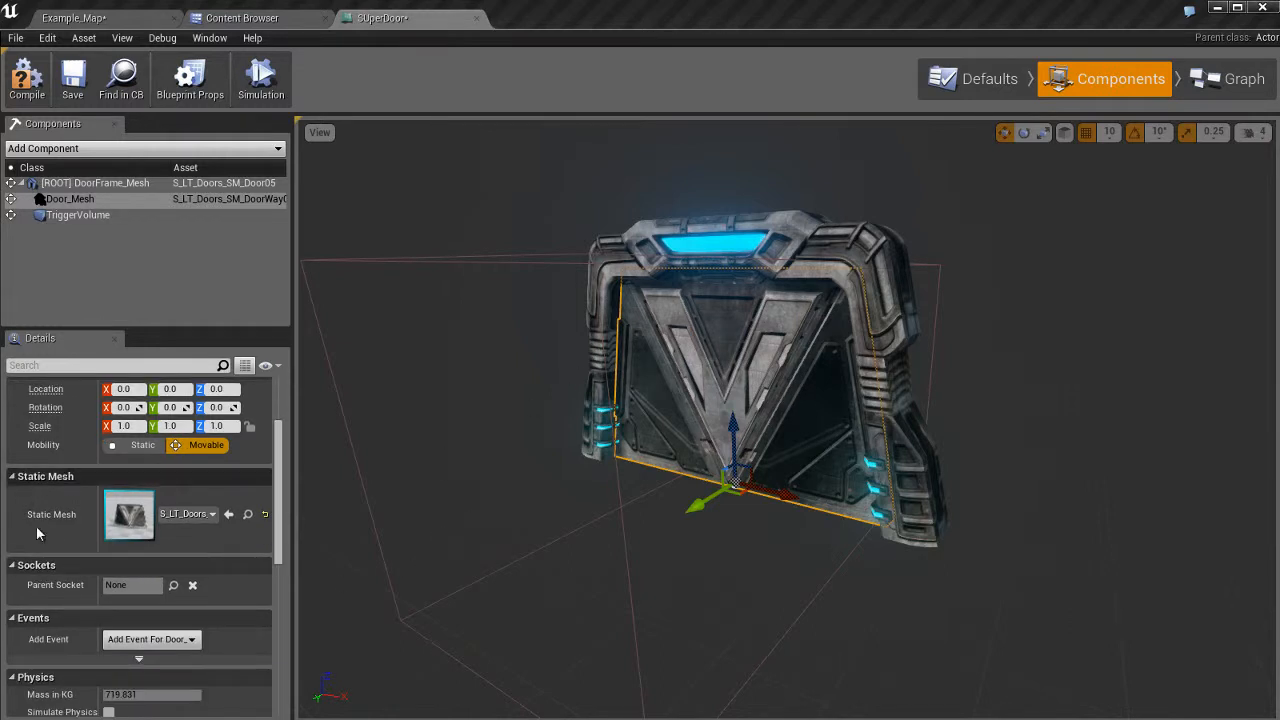
{"action": "left_click", "coordinate": [176, 516]}
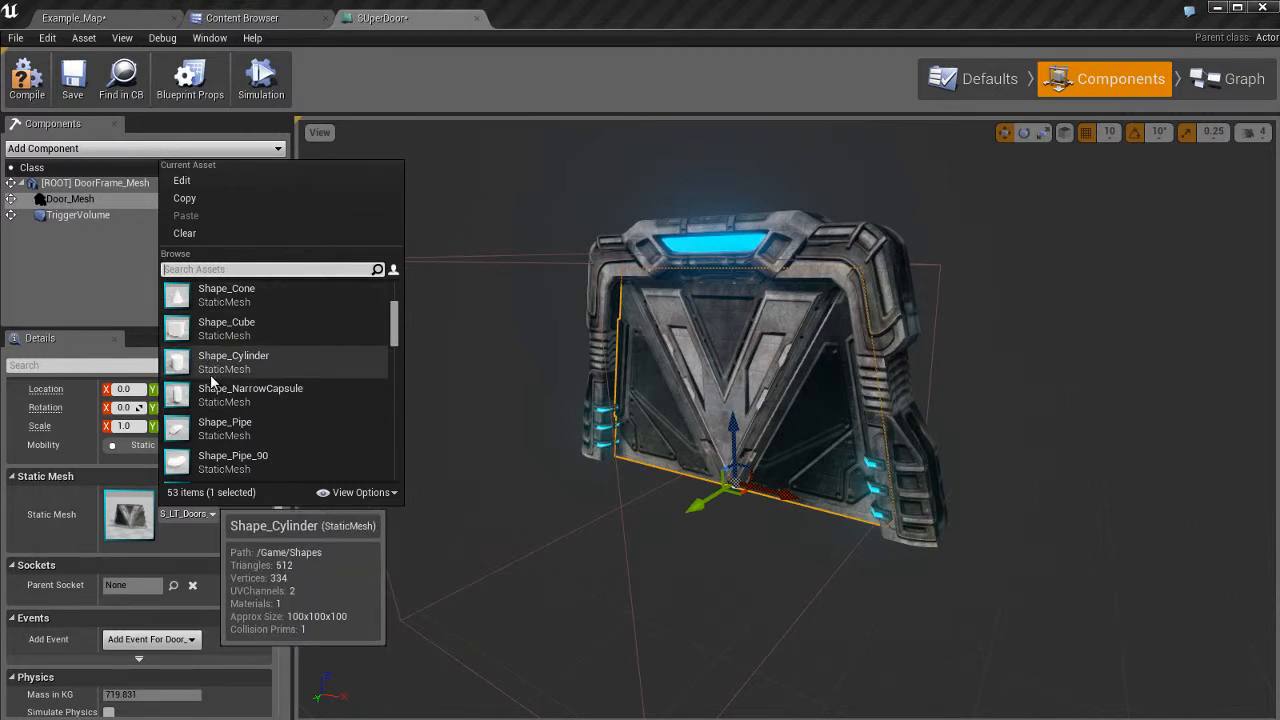
{"action": "left_click", "coordinate": [33, 496]}
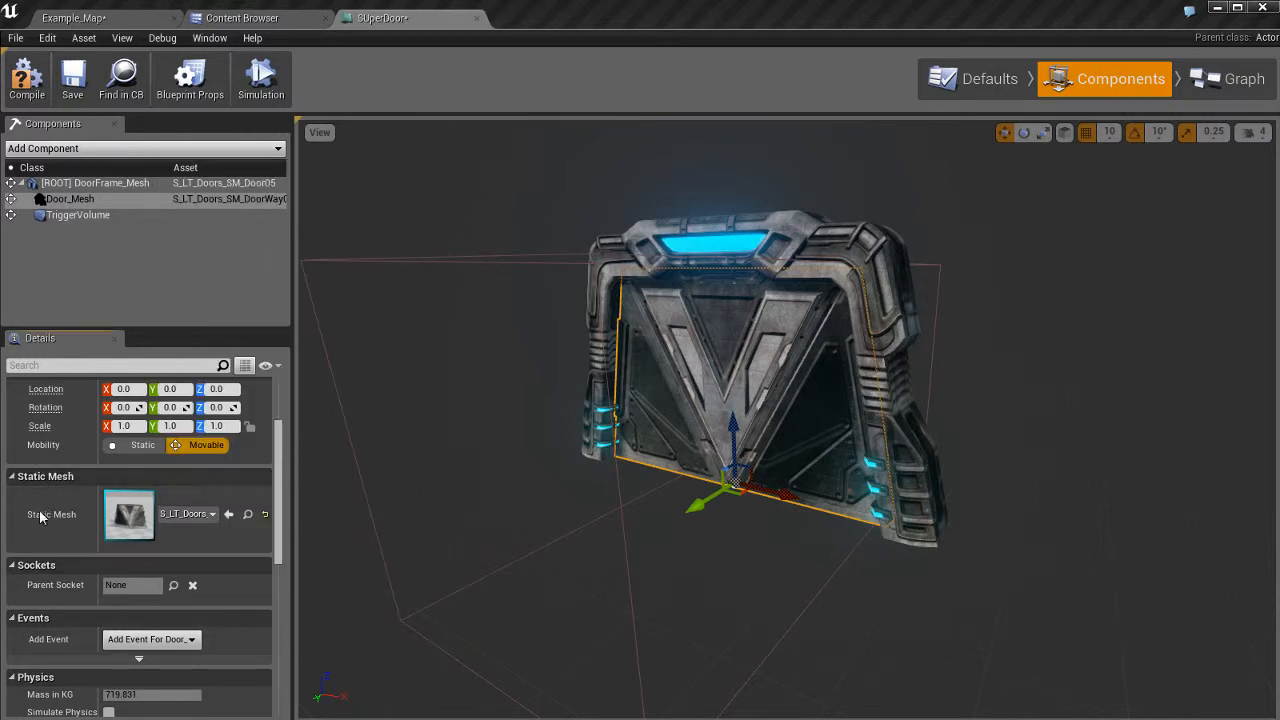
{"action": "left_click", "coordinate": [1230, 79]}
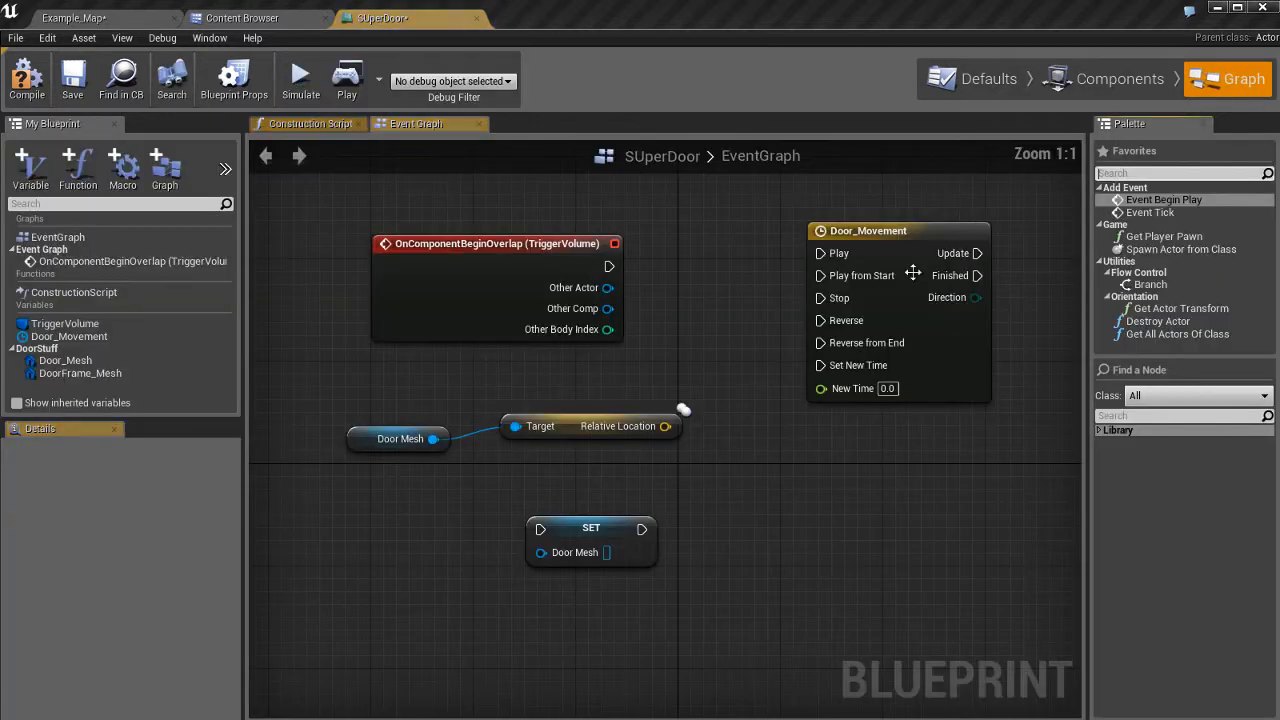
Delete the SET Door Mesh node, leaving Door Mesh feeding Relative Location.
{"action": "left_click", "coordinate": [568, 523]}
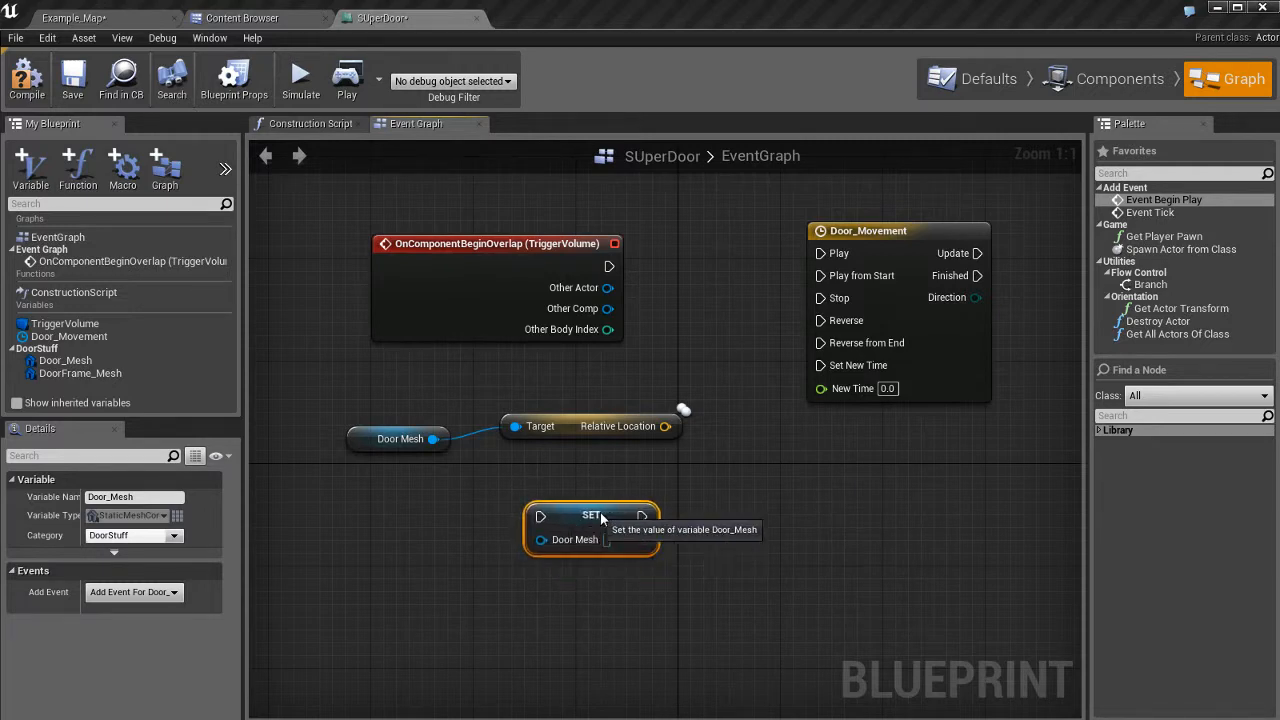
{"action": "left_click_drag", "start_coordinate": [600, 512], "coordinate": [626, 499]}
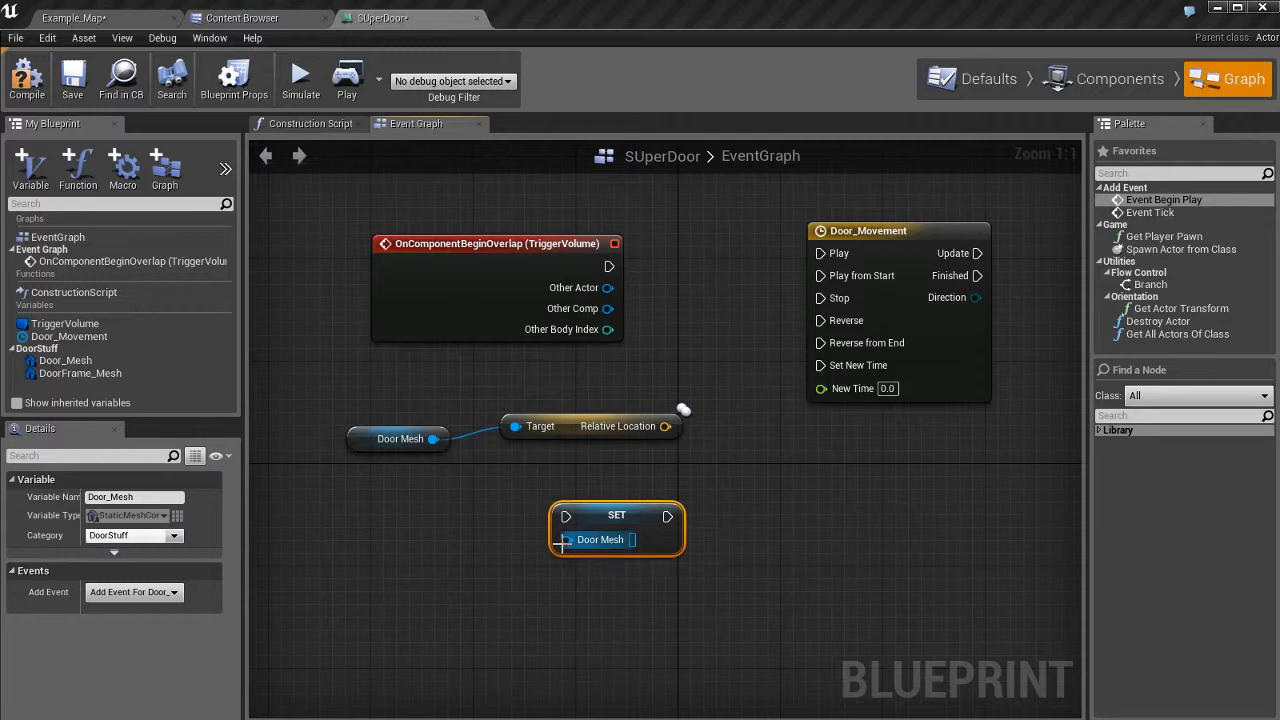
{"action": "left_click", "coordinate": [368, 440]}
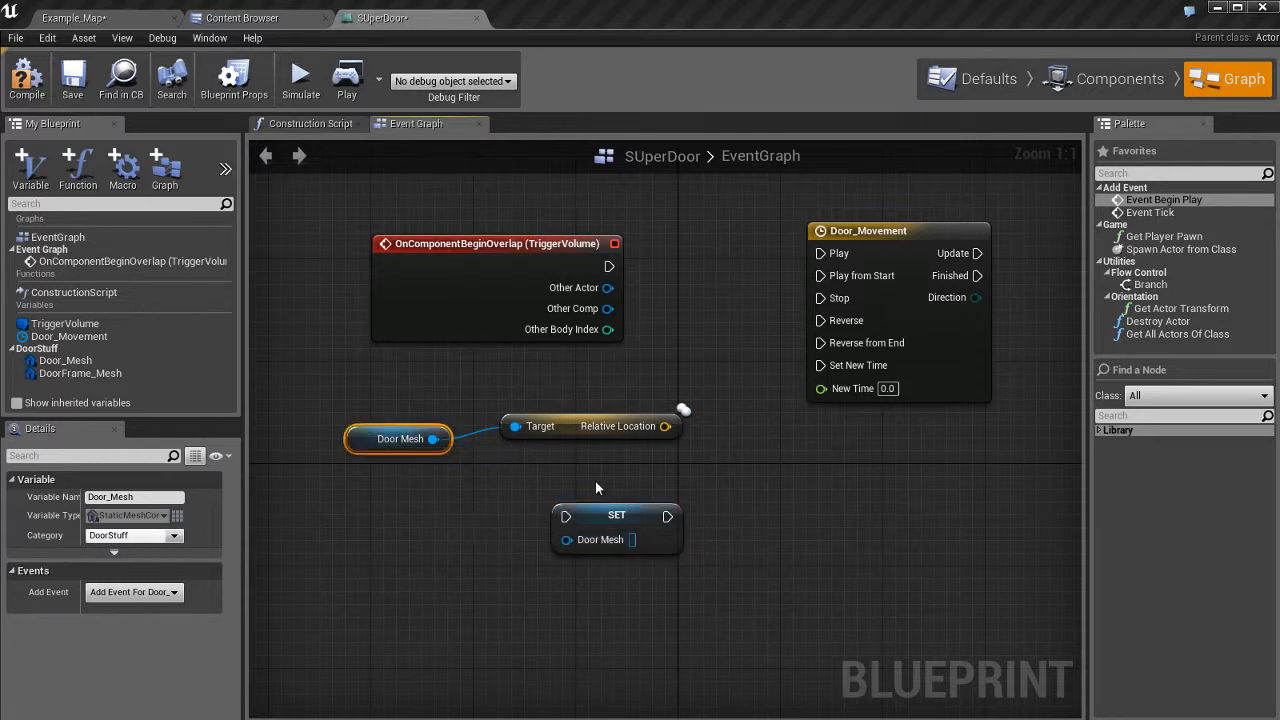
{"action": "left_click", "coordinate": [648, 545]}
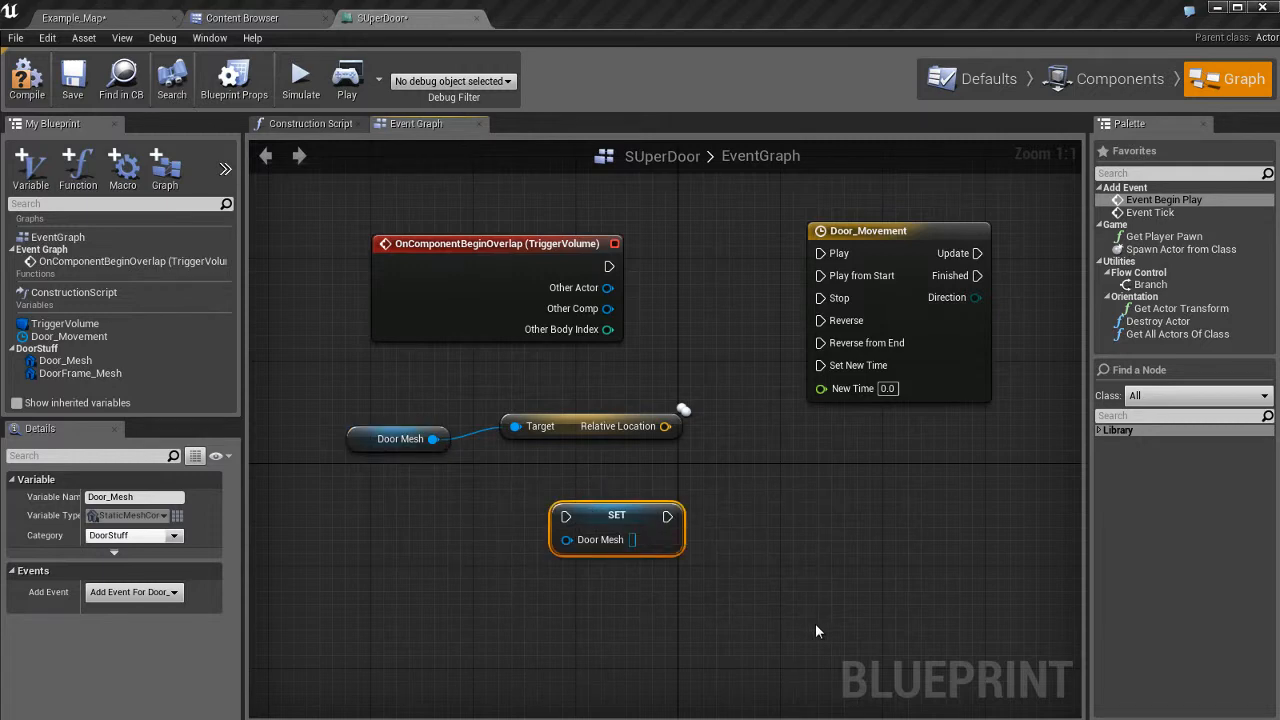
{"action": "key", "text": "Delete"}
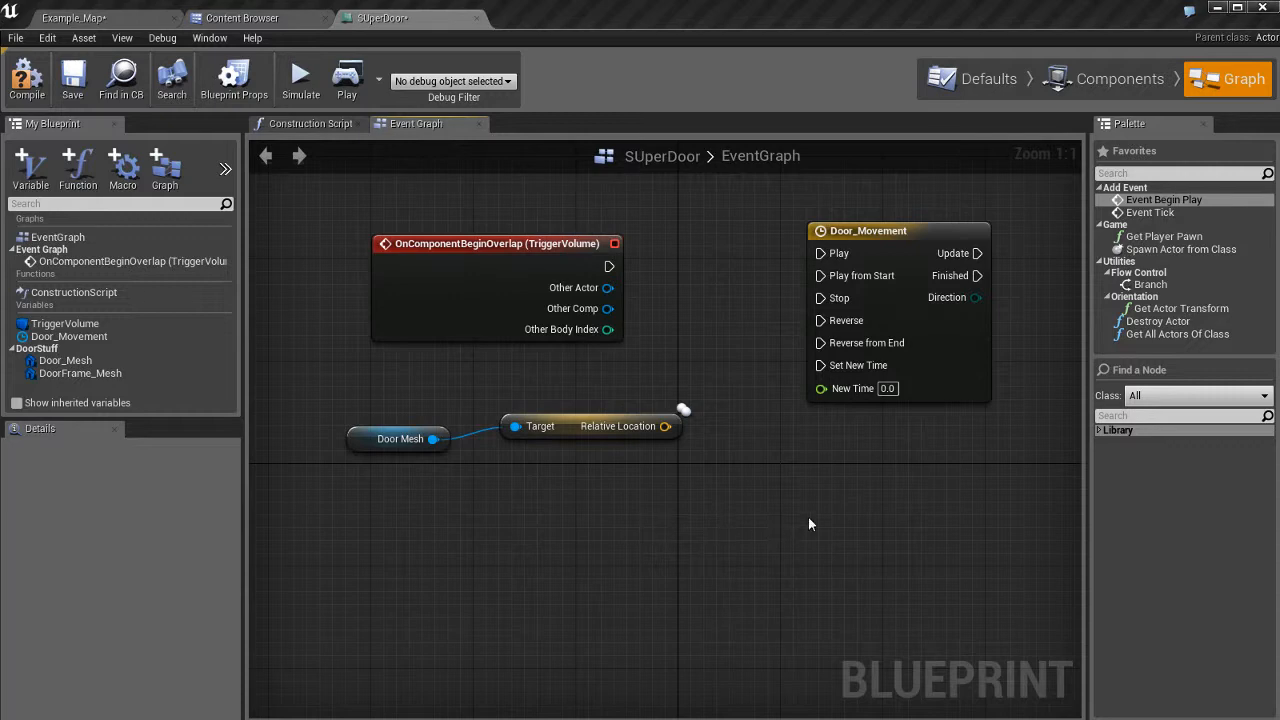
From the Door Mesh pin, search 'location' and add a Set Relative Location node targeting Door Mesh.
{"action": "left_click_drag", "start_coordinate": [433, 438], "coordinate": [633, 512]}
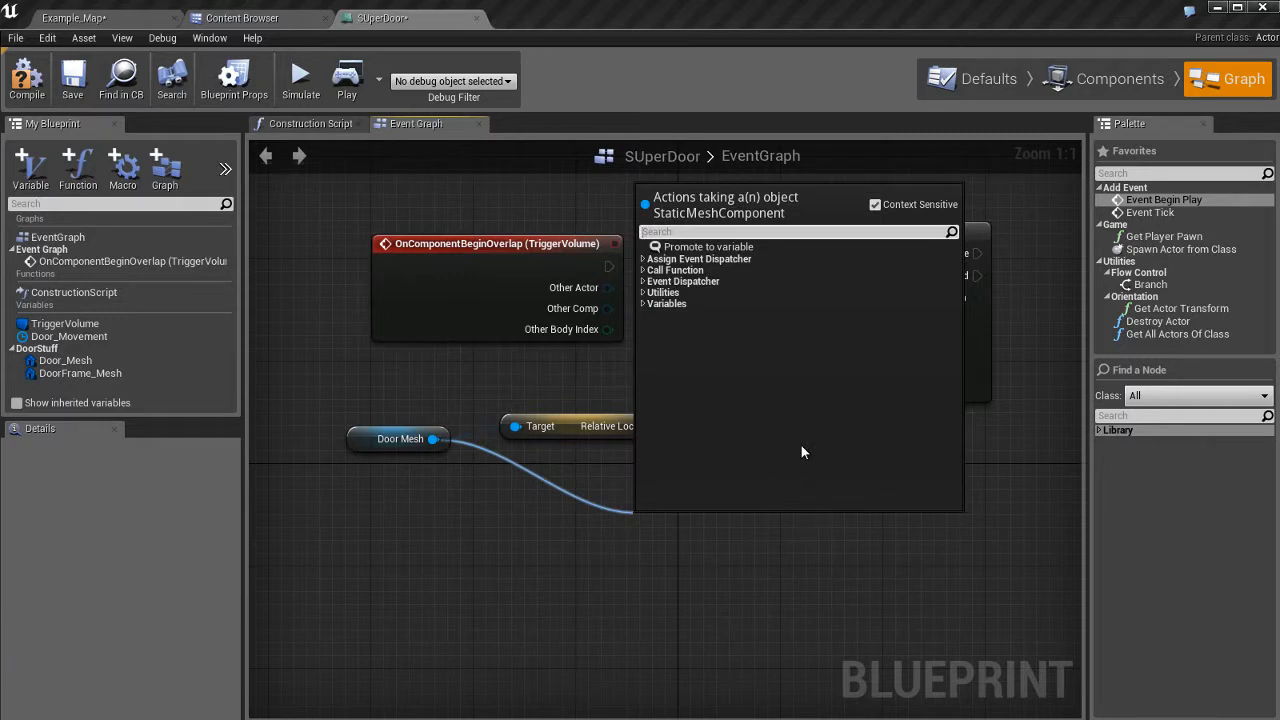
{"action": "type", "text": "location"}
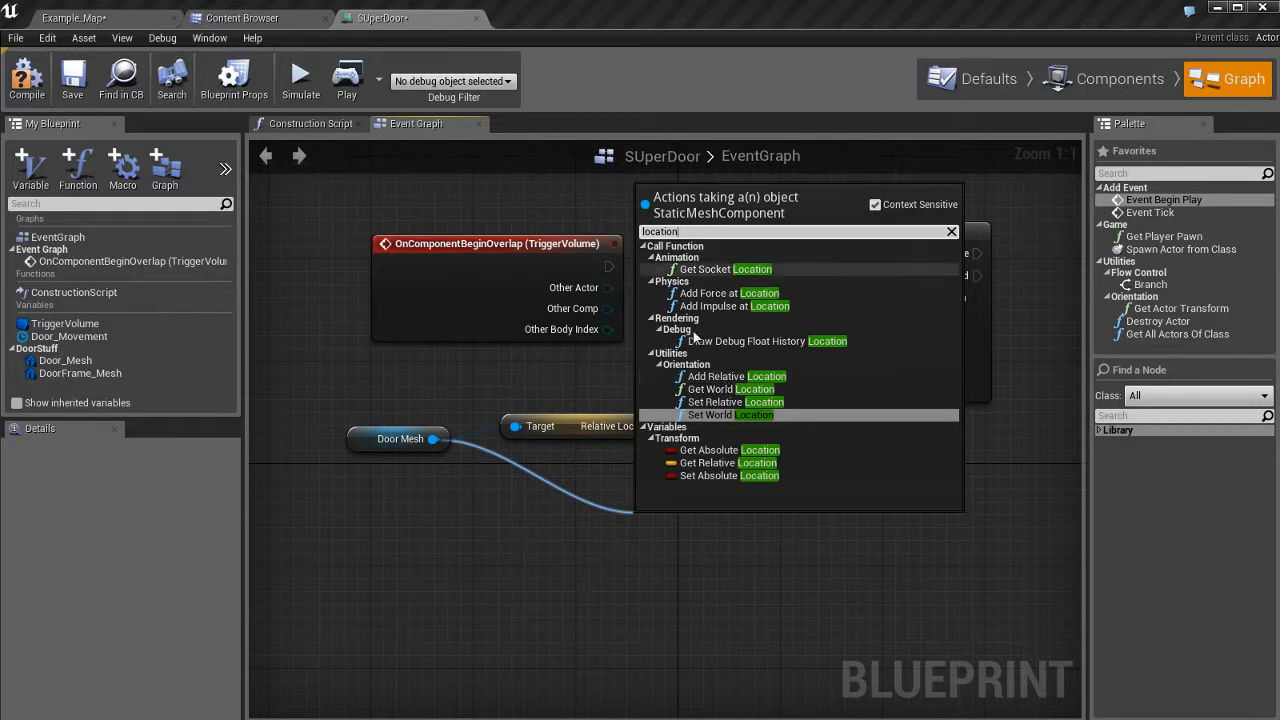
{"action": "left_click", "coordinate": [724, 402]}
{"action": "left_click_drag", "start_coordinate": [721, 550], "coordinate": [746, 514]}
{"action": "left_click", "coordinate": [622, 436]}
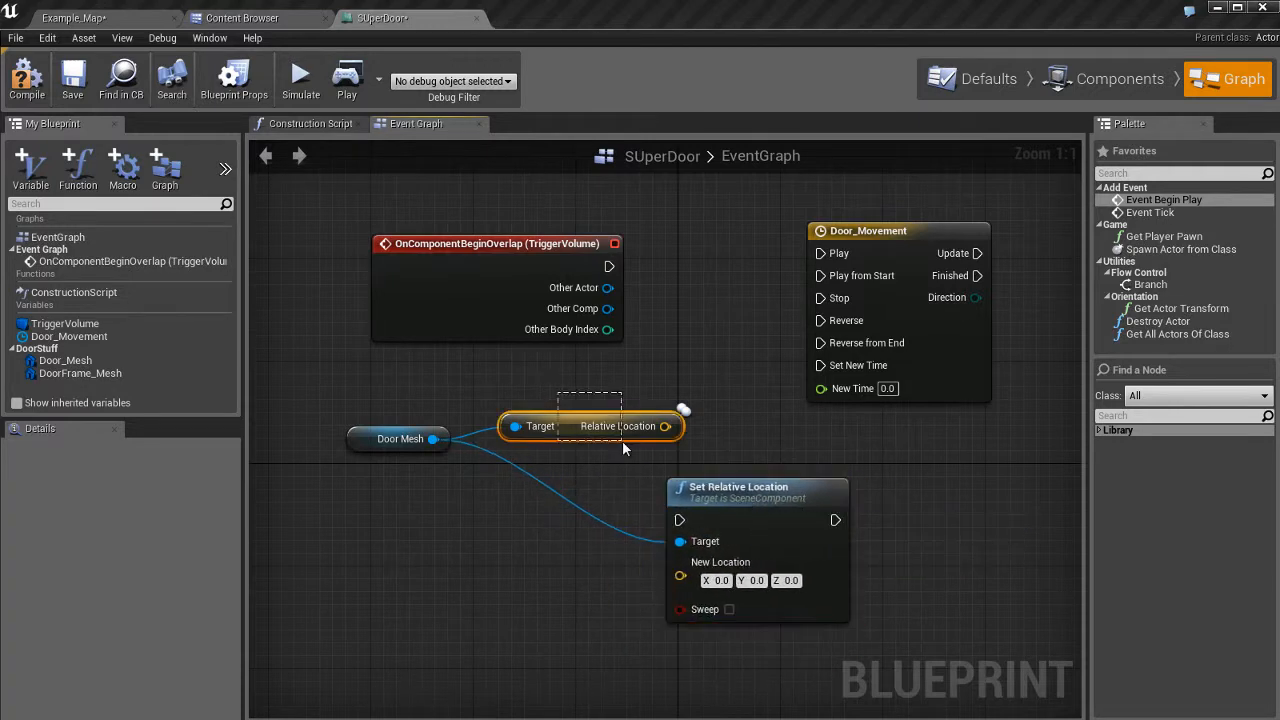
Delete the Relative Location getter and line up Door Mesh with Set Relative Location's Target pin.
{"action": "key", "text": "Delete"}
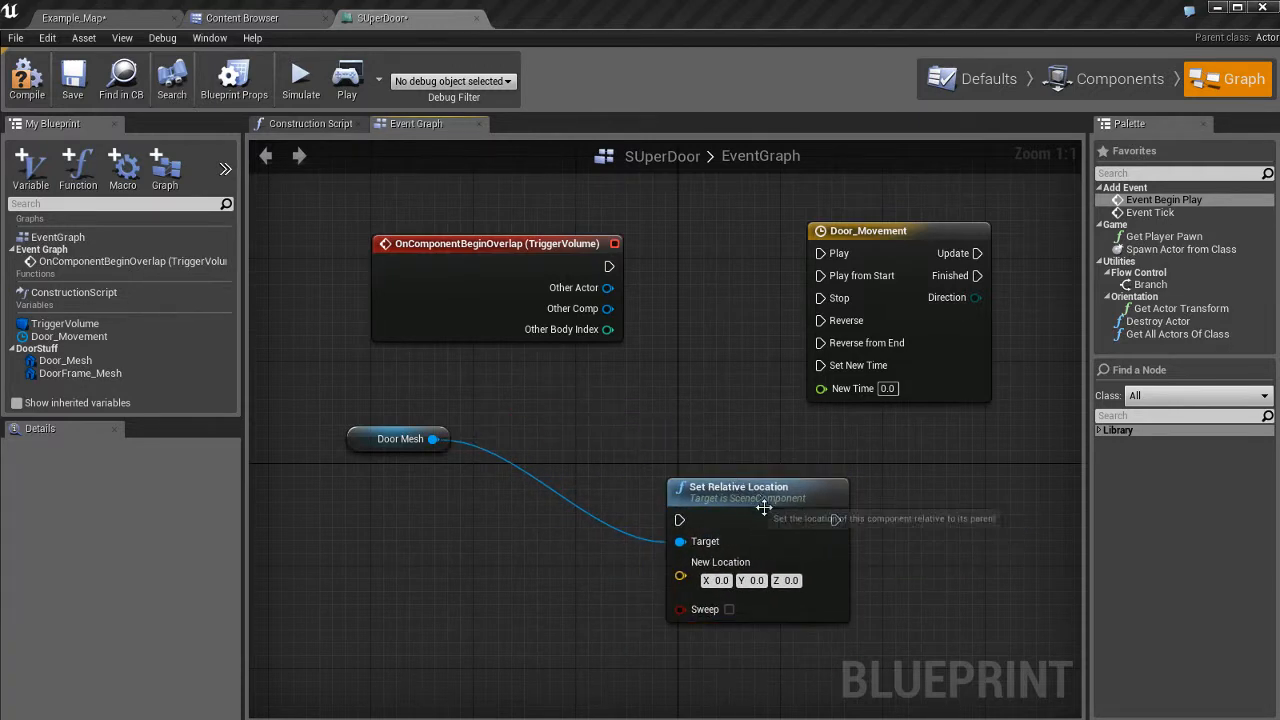
{"action": "left_click_drag", "start_coordinate": [716, 488], "coordinate": [587, 437]}
{"action": "left_click", "coordinate": [798, 517]}
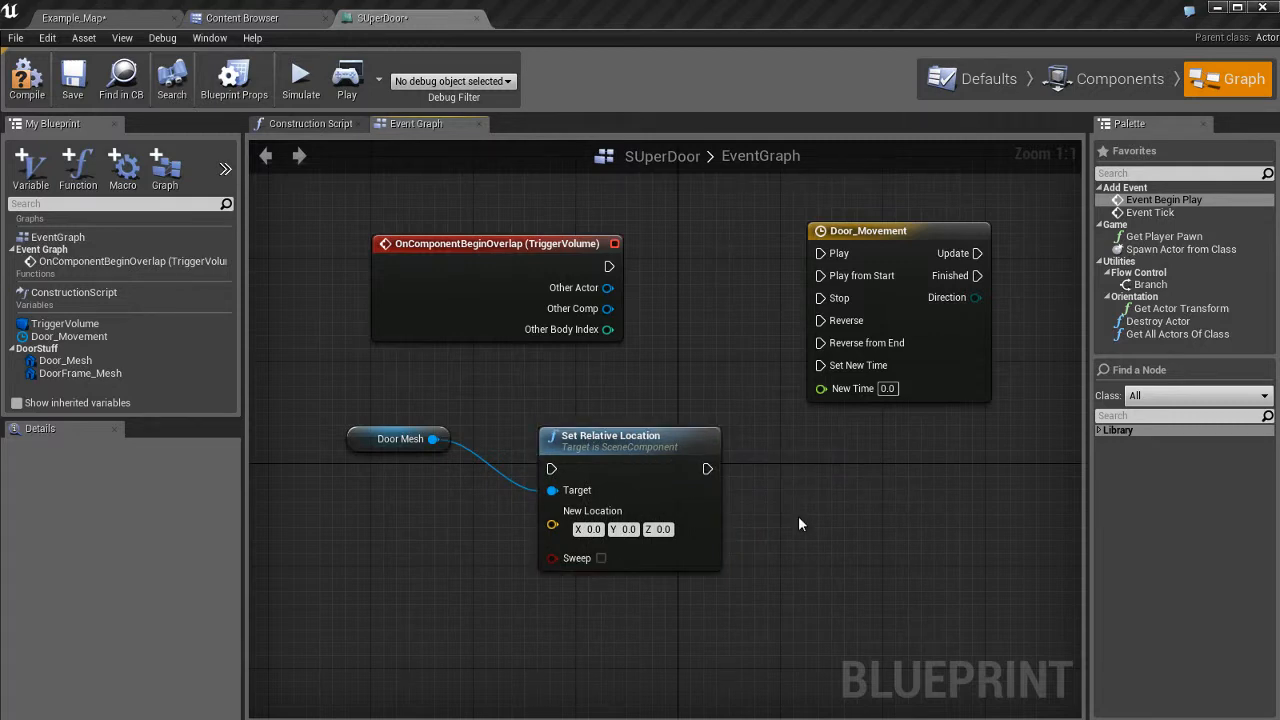
{"action": "left_click", "coordinate": [651, 486]}
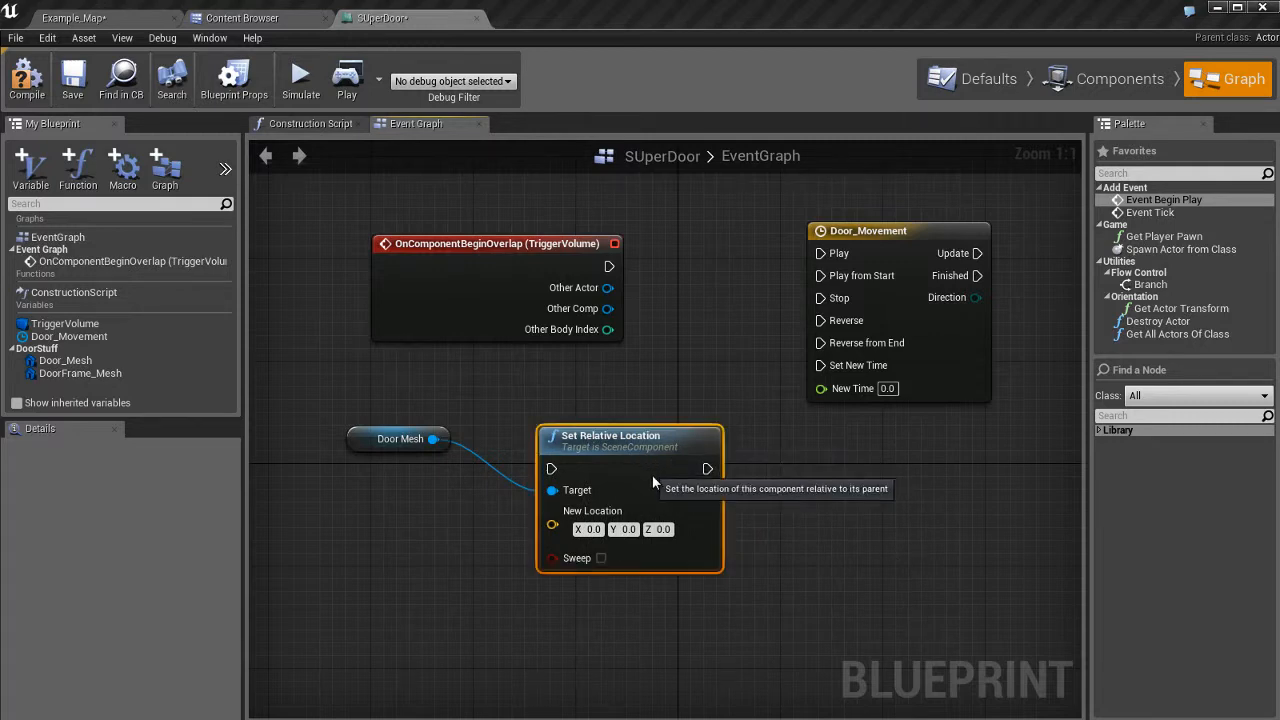
{"action": "left_click_drag", "start_coordinate": [651, 486], "coordinate": [674, 499]}
{"action": "left_click_drag", "start_coordinate": [346, 431], "coordinate": [396, 502]}
{"action": "left_click", "coordinate": [831, 550]}
Select the Door Mesh and Set Relative Location pair and pan the graph to frame them.
{"action": "right_click_drag", "start_coordinate": [832, 558], "coordinate": [789, 553]}
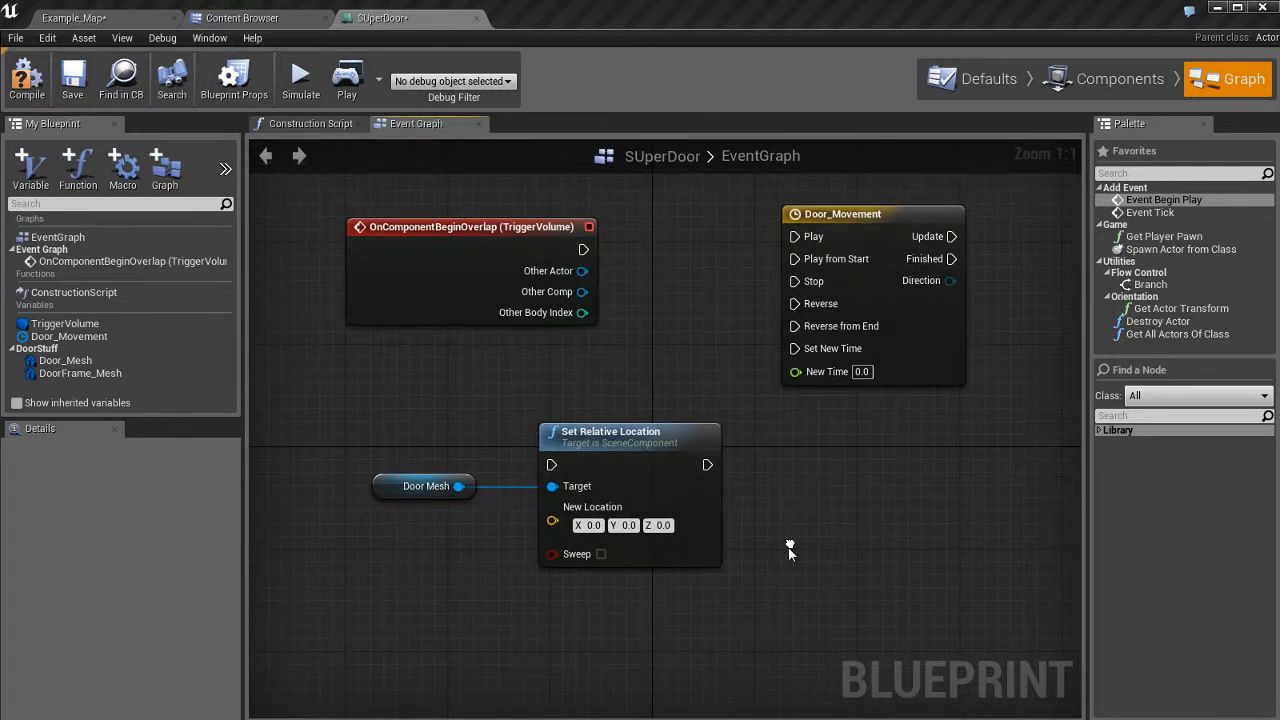
{"action": "right_click_drag", "start_coordinate": [864, 487], "coordinate": [856, 500]}
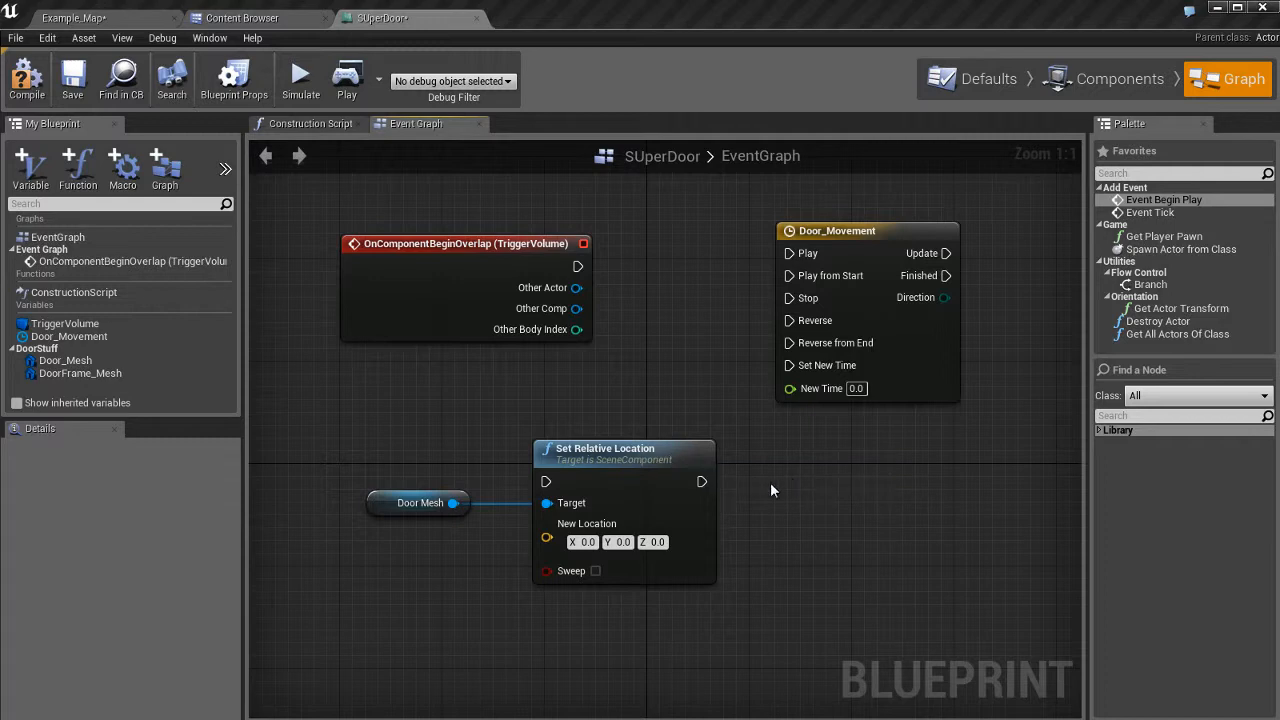
{"action": "left_click_drag", "start_coordinate": [352, 428], "coordinate": [670, 592]}
{"action": "left_click", "coordinate": [845, 530]}
{"action": "right_click_drag", "start_coordinate": [800, 537], "coordinate": [718, 532]}
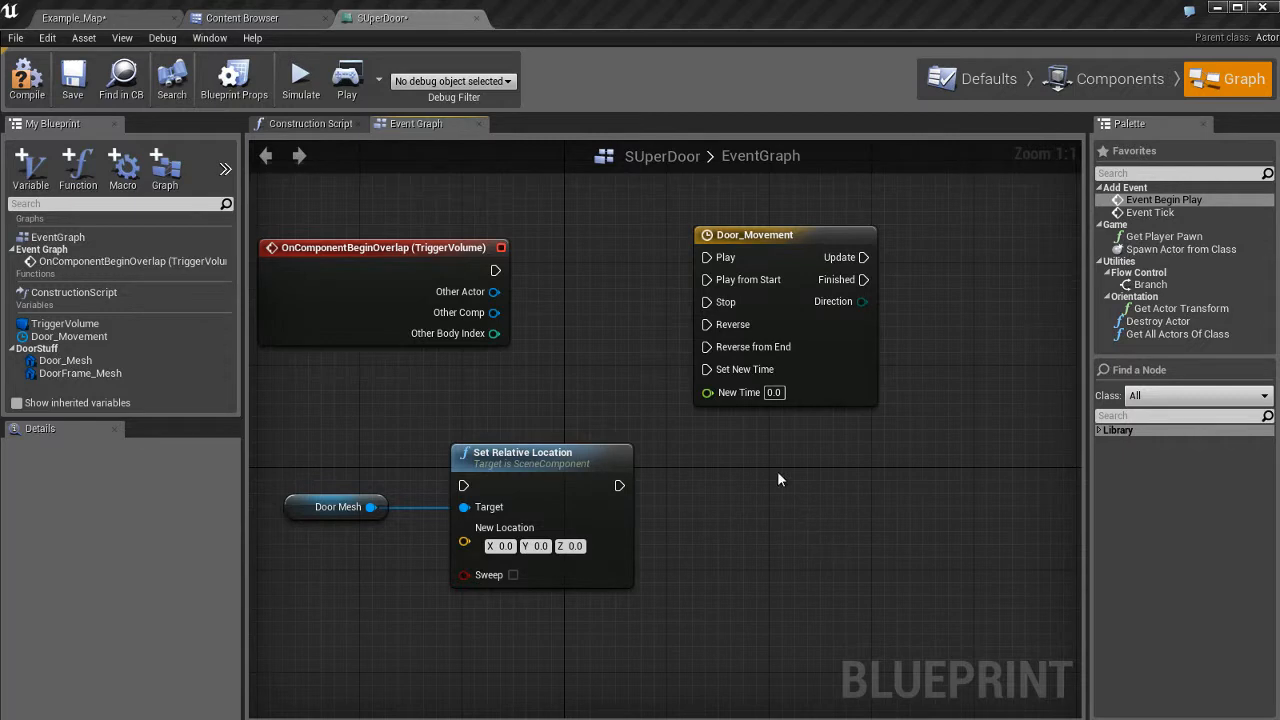
Search 'lerp' to add a Lerp (Vector) node and place it below Set Relative Location.
{"action": "right_click", "coordinate": [745, 450]}
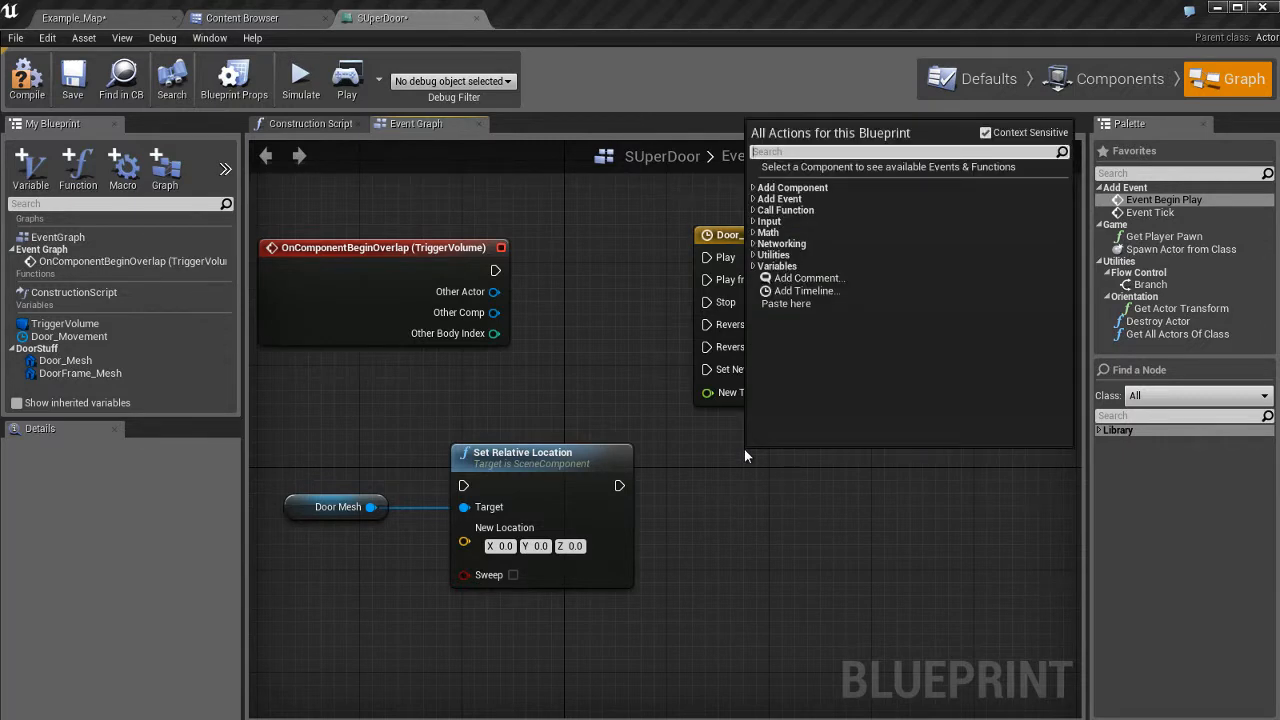
{"action": "type", "text": "lerp"}
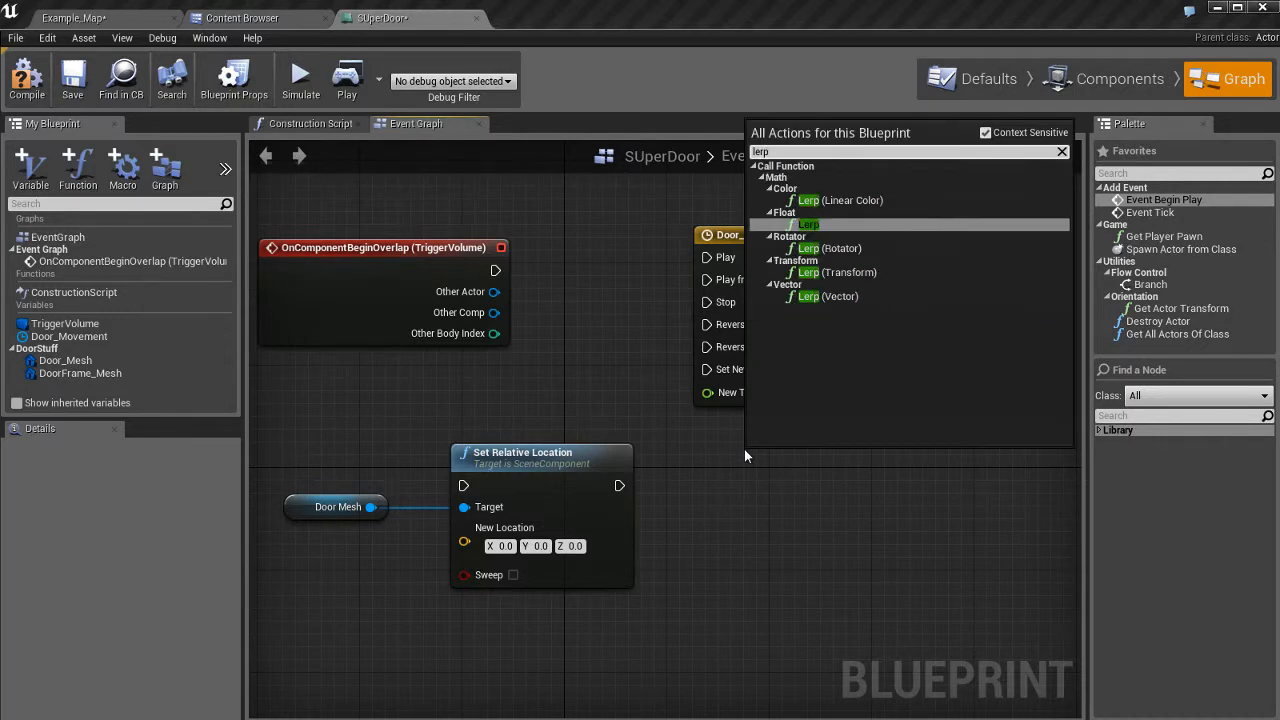
{"action": "key", "text": "Down"}
{"action": "key", "text": "Down"}
{"action": "key", "text": "Down"}
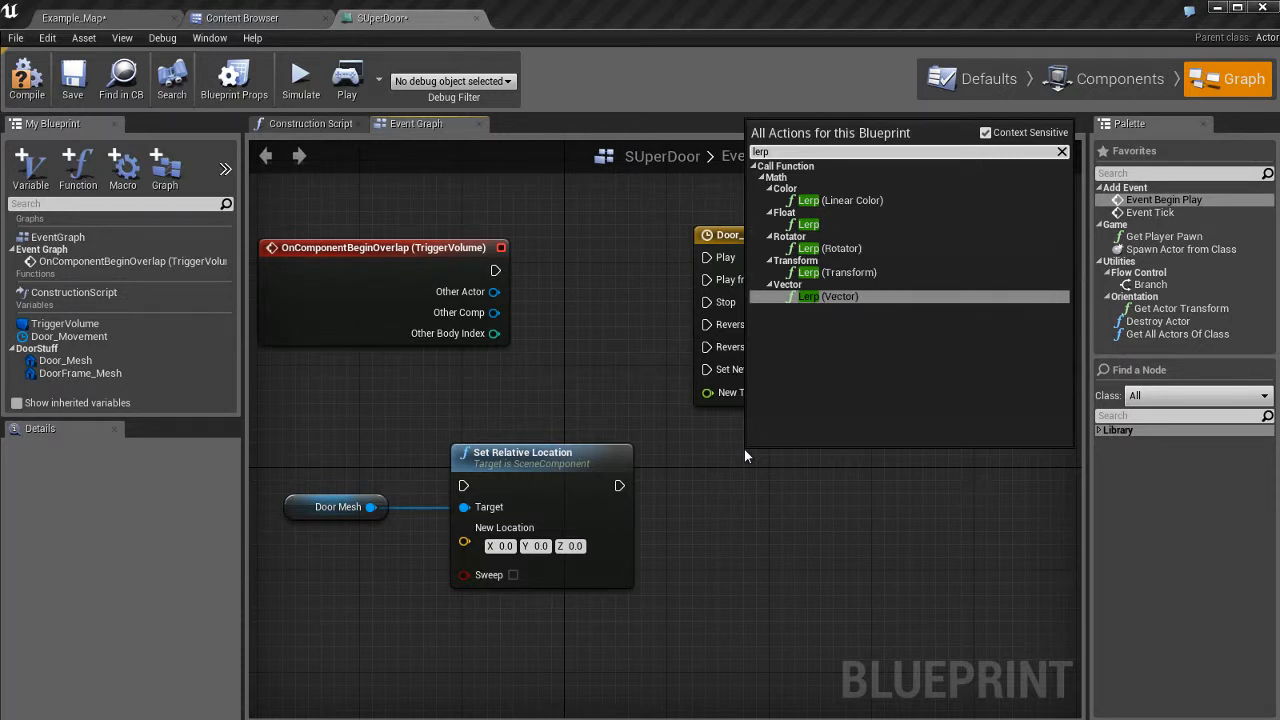
{"action": "key", "text": "Return"}
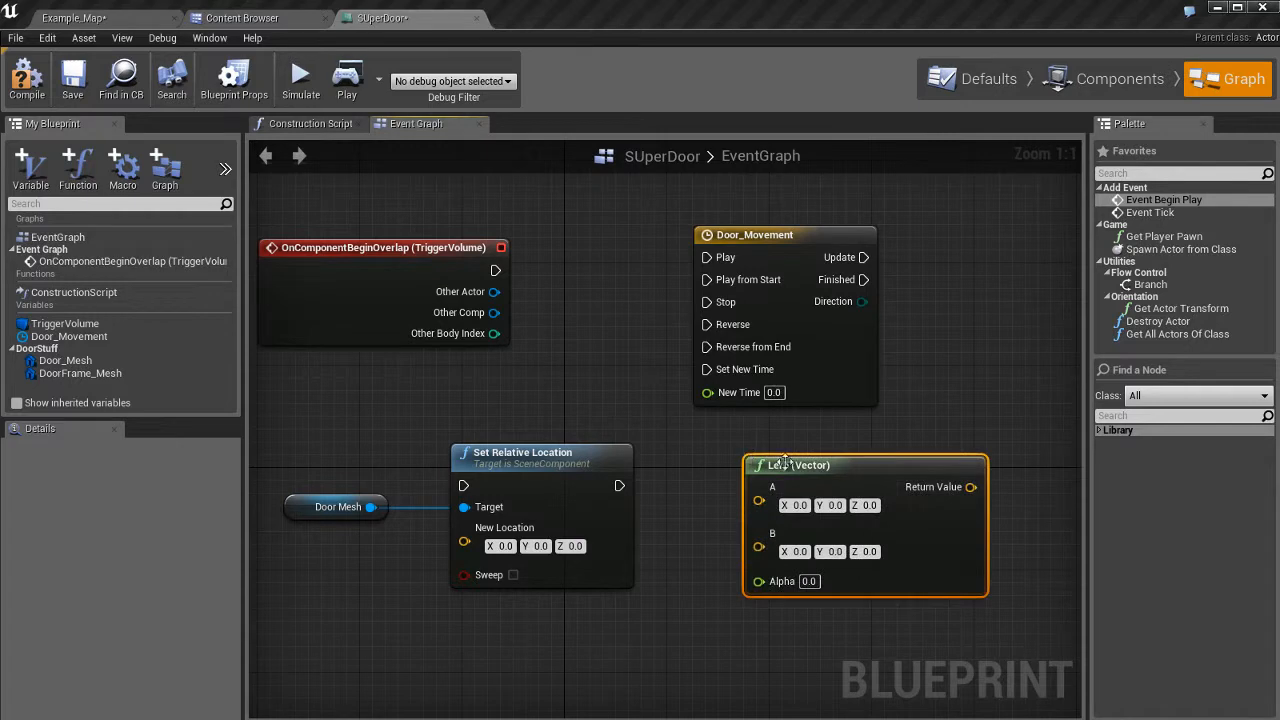
{"action": "left_click_drag", "start_coordinate": [843, 477], "coordinate": [809, 553]}
{"action": "right_click_drag", "start_coordinate": [747, 505], "coordinate": [776, 364]}
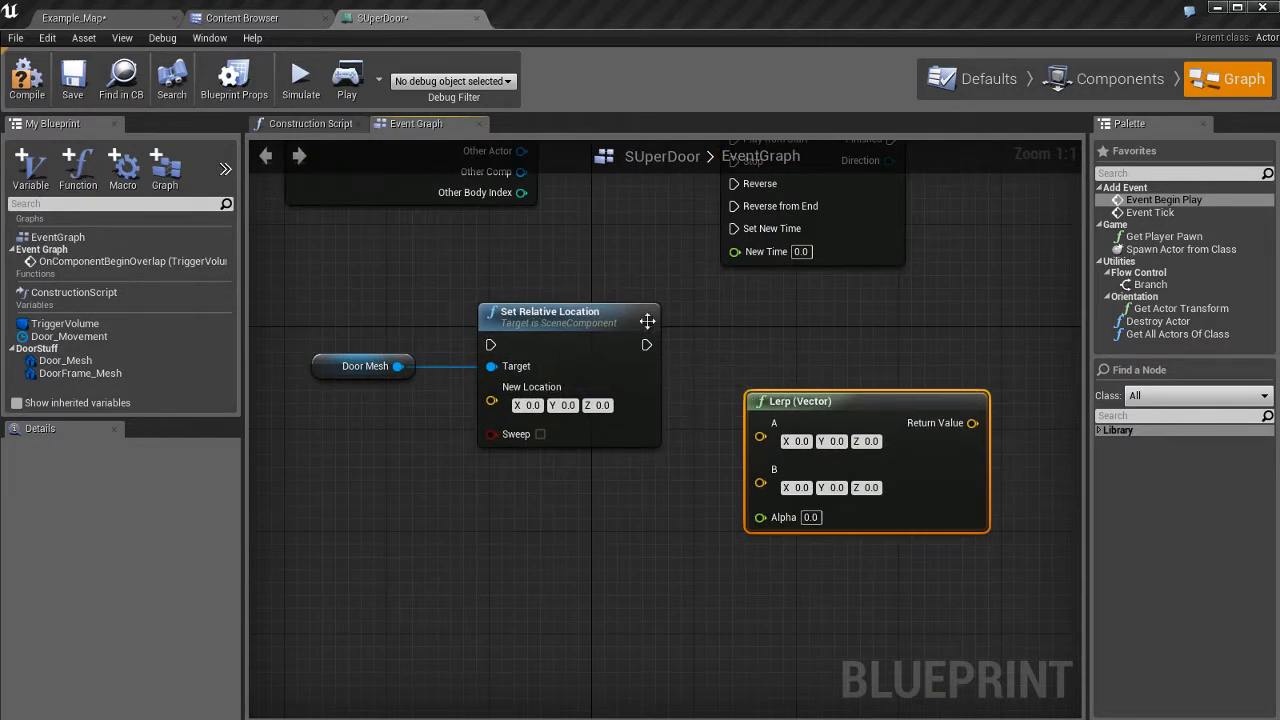
{"action": "right_click_drag", "start_coordinate": [733, 327], "coordinate": [729, 377]}
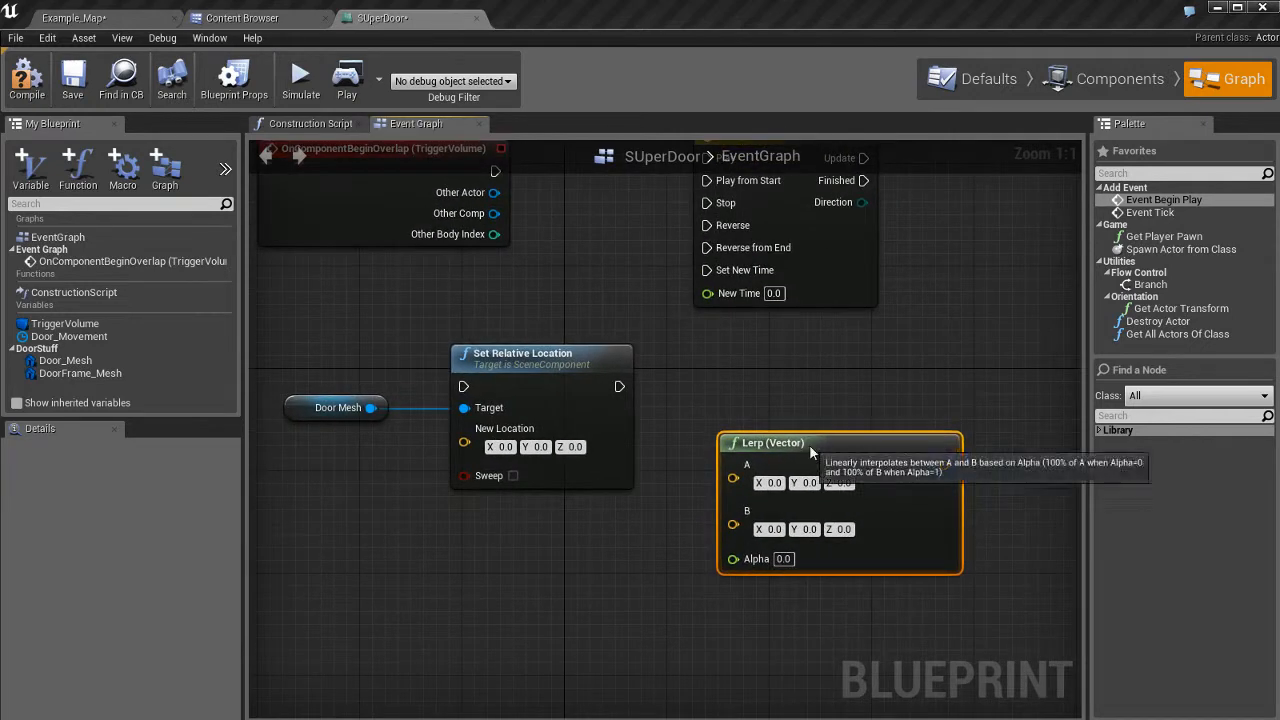
{"action": "mouse_move", "coordinate": [809, 444]}
{"action": "left_mouse_down"}
{"action": "mouse_move", "coordinate": [762, 414]}
{"action": "mouse_move", "coordinate": [783, 476]}
{"action": "mouse_move", "coordinate": [789, 457]}
{"action": "left_mouse_up"}
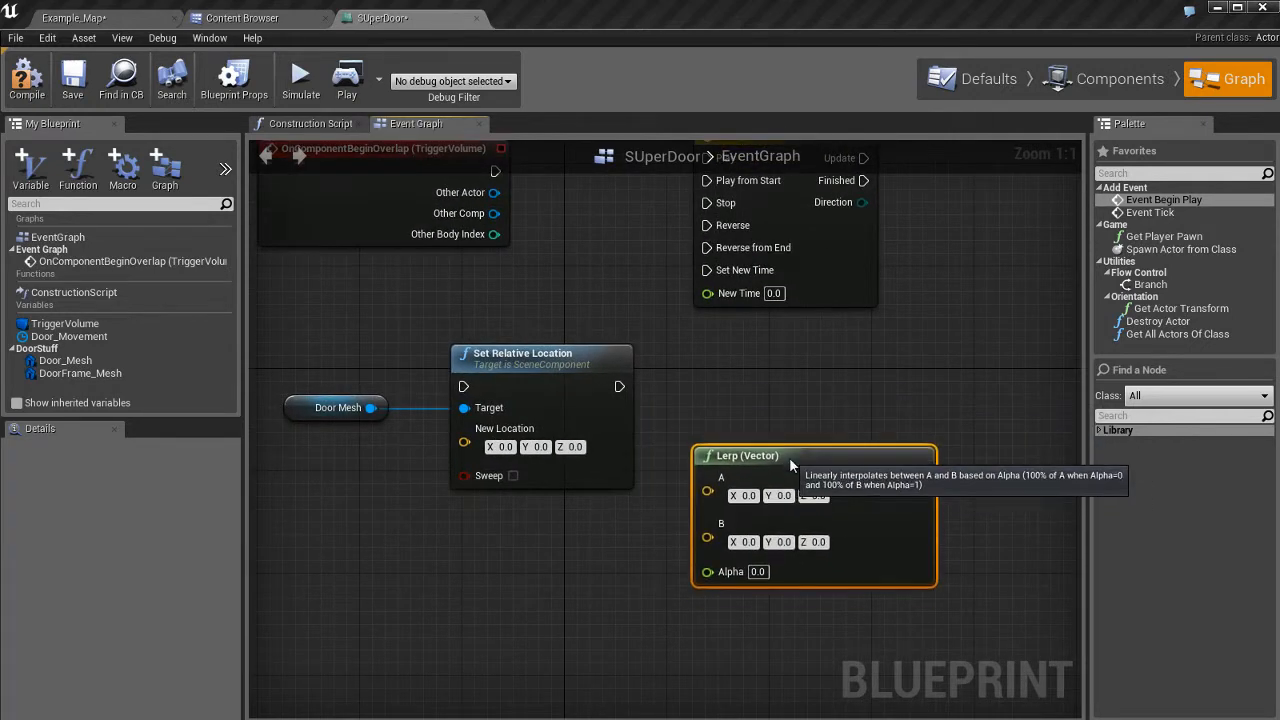
{"action": "right_click_drag", "start_coordinate": [789, 457], "coordinate": [712, 395]}
{"action": "left_click_drag", "start_coordinate": [762, 464], "coordinate": [765, 522]}
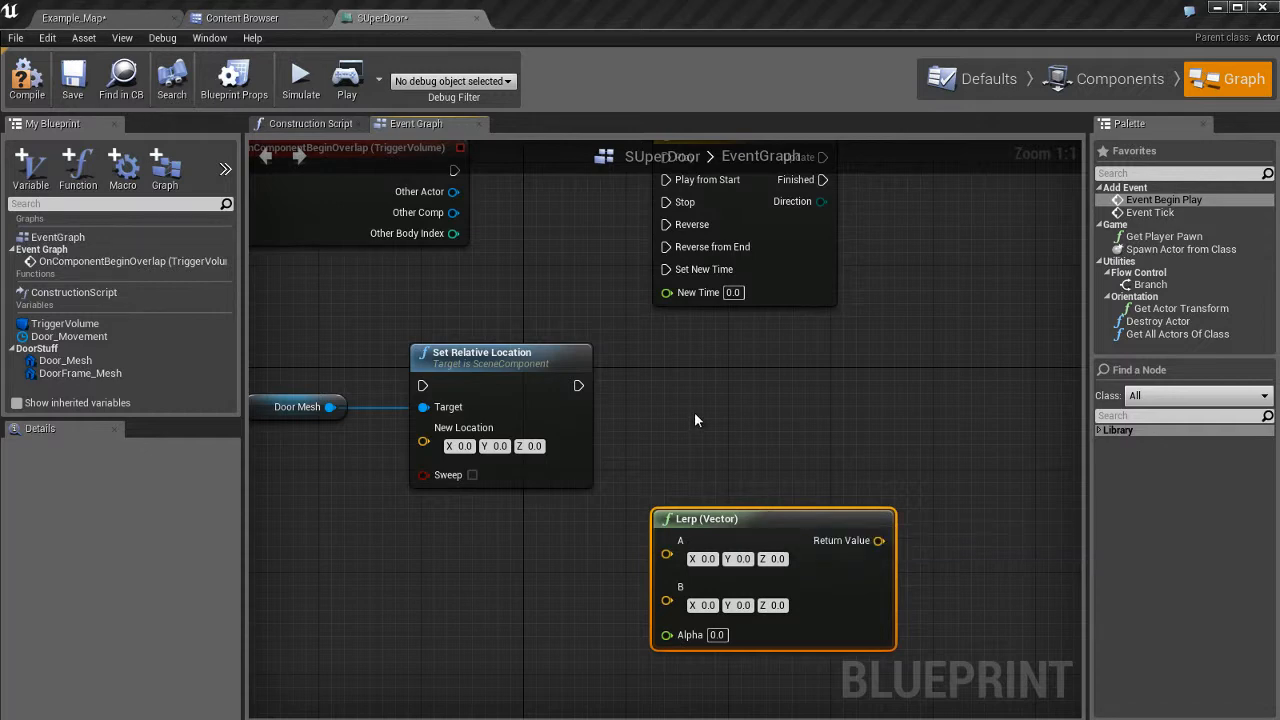
Nudge Lerp (Vector) down and search 'lerp' again, closing the action list without adding anything.
{"action": "right_click_drag", "start_coordinate": [694, 412], "coordinate": [755, 425]}
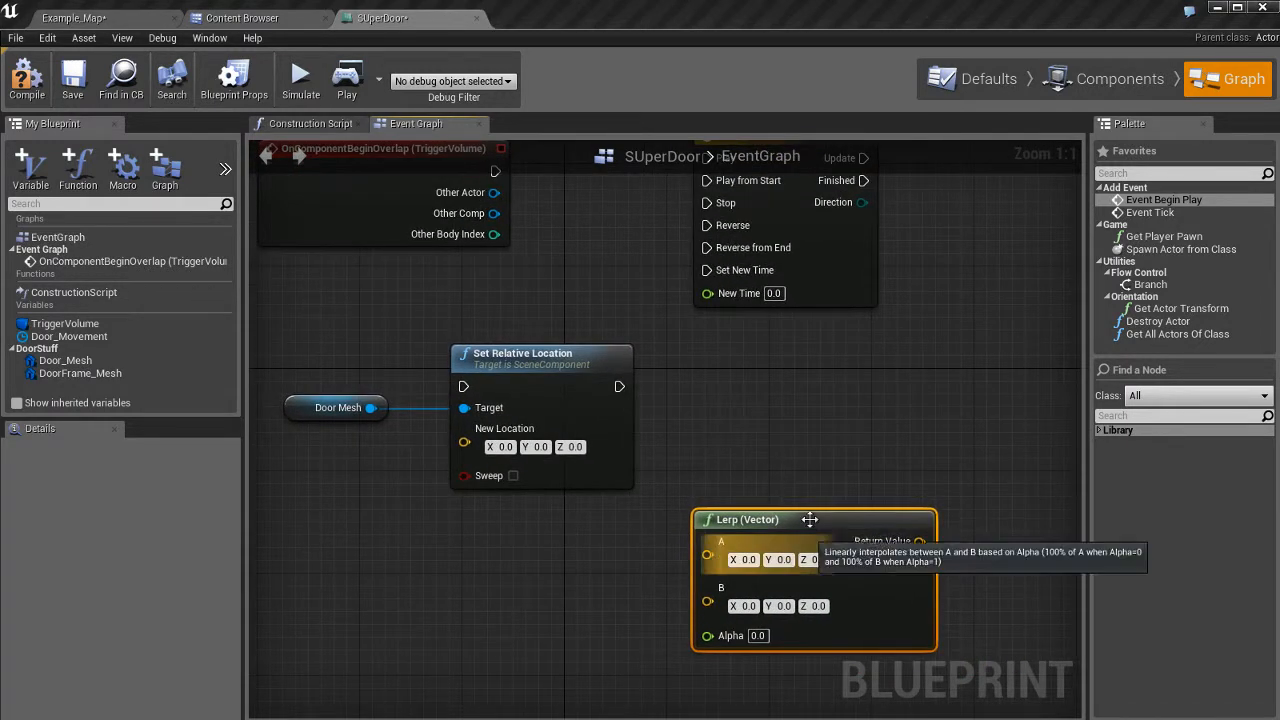
{"action": "mouse_move", "coordinate": [810, 519]}
{"action": "left_mouse_down"}
{"action": "mouse_move", "coordinate": [796, 533]}
{"action": "mouse_move", "coordinate": [810, 533]}
{"action": "left_mouse_up"}
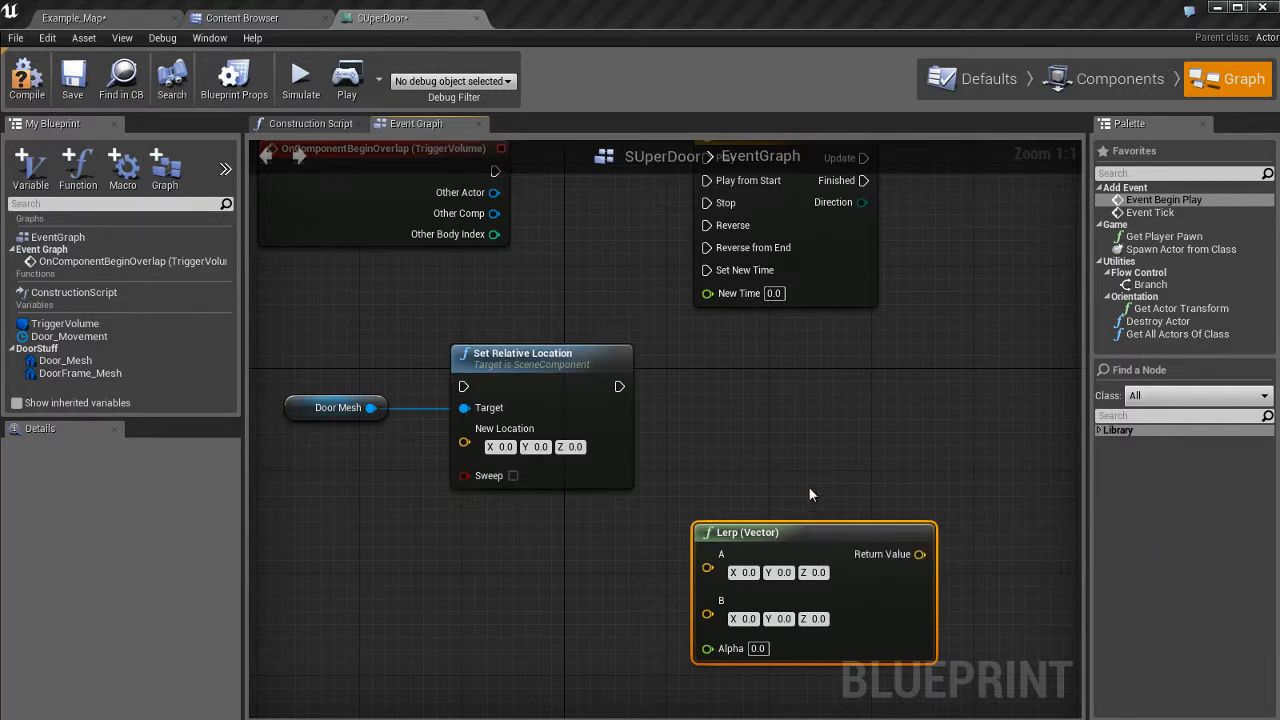
{"action": "right_click", "coordinate": [722, 362]}
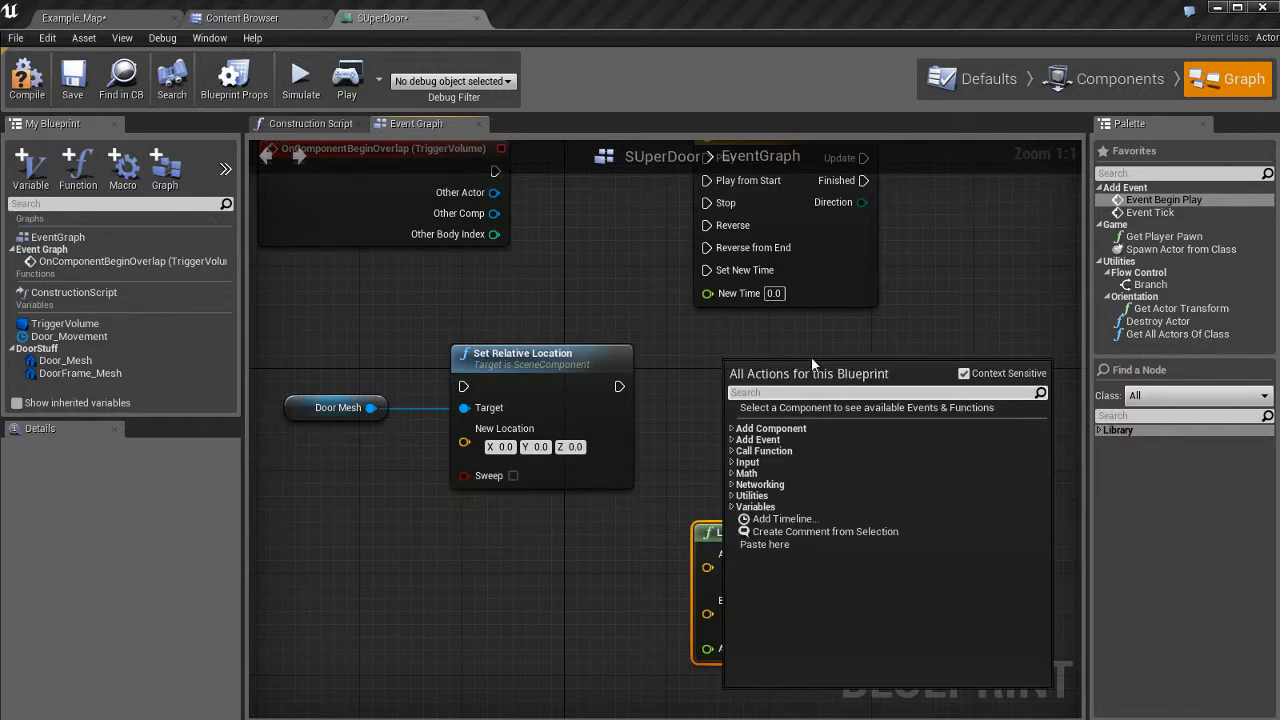
{"action": "type", "text": "lerp"}
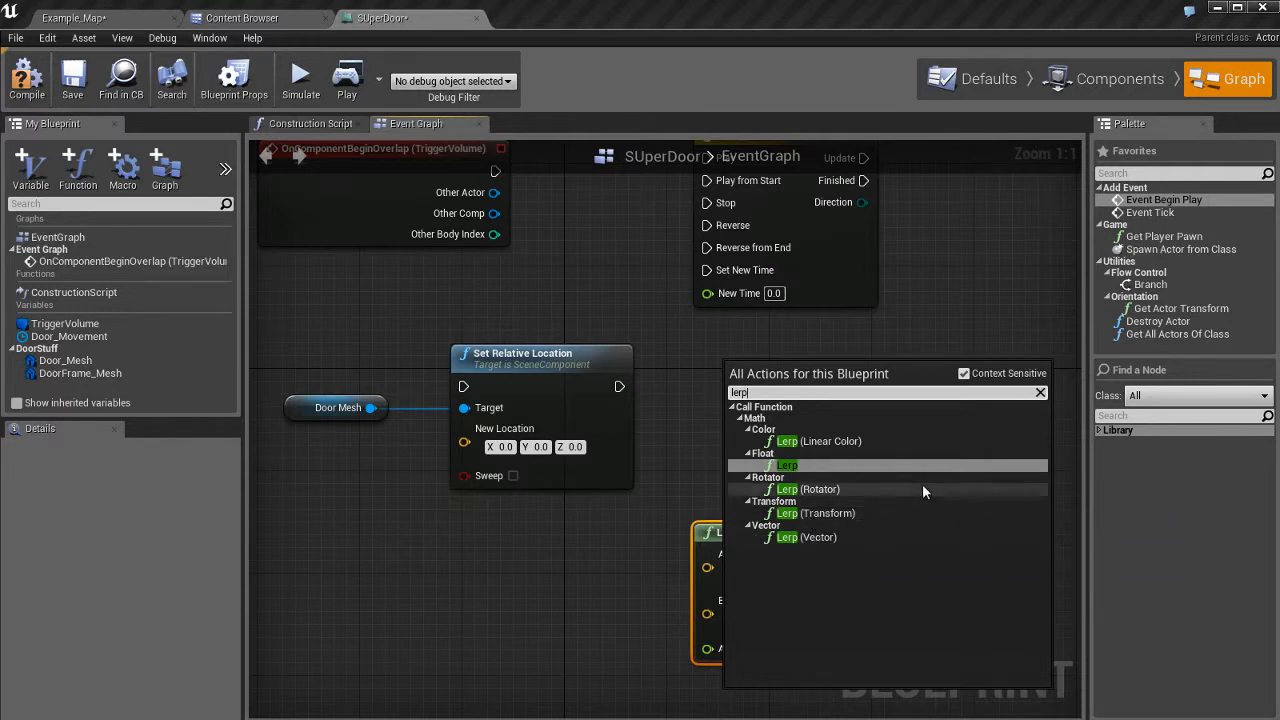
{"action": "left_click", "coordinate": [947, 299]}
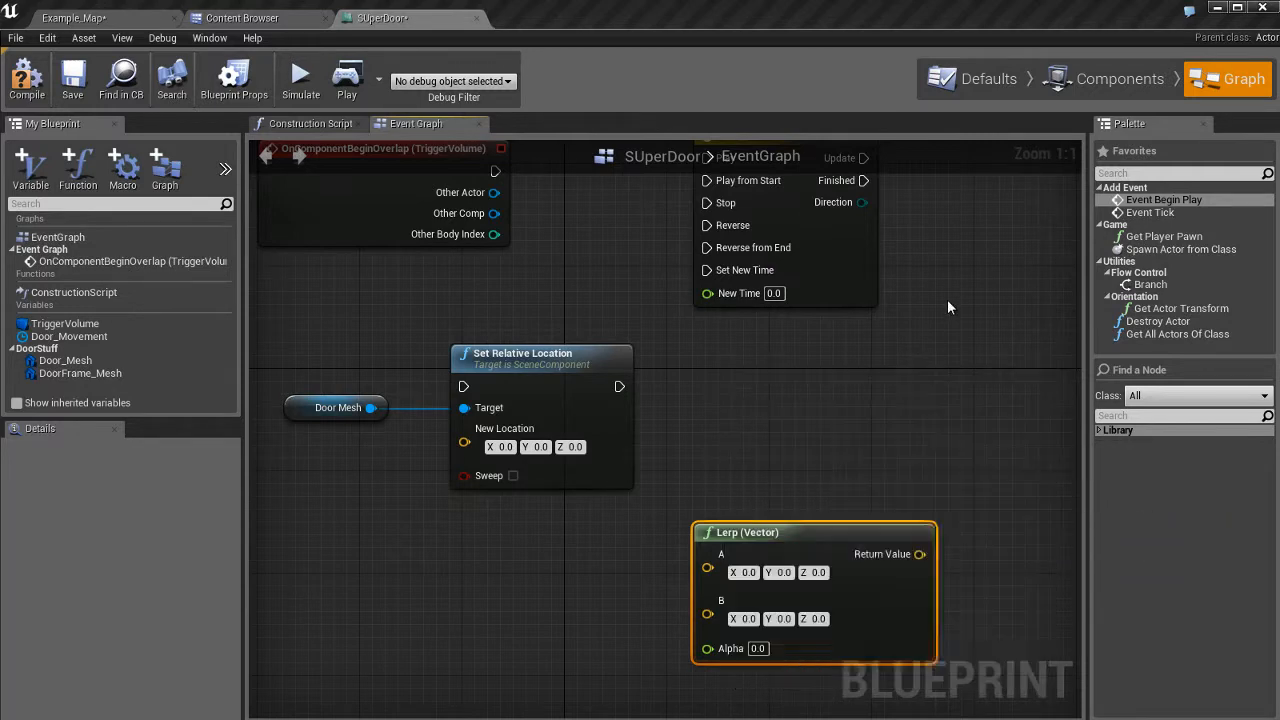
Move Lerp (Vector) lower and switch to the Components view with the 3D door.
{"action": "right_click_drag", "start_coordinate": [765, 476], "coordinate": [807, 413]}
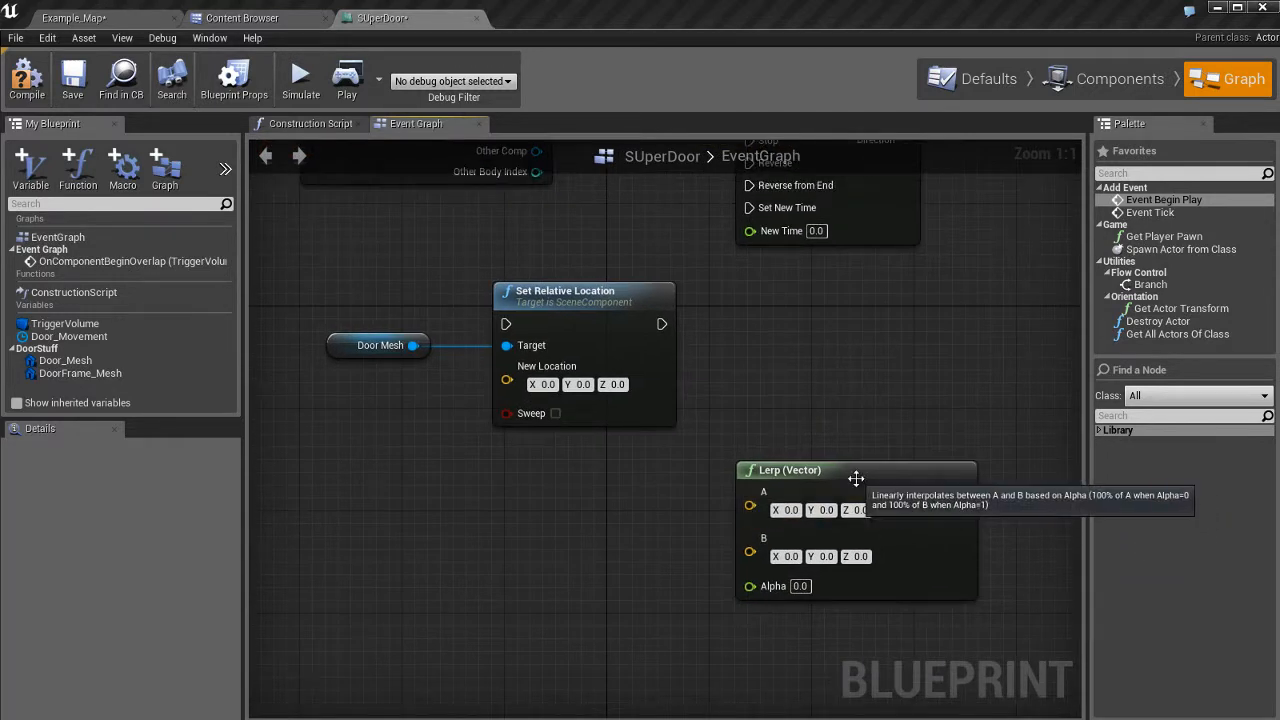
{"action": "left_click_drag", "start_coordinate": [851, 481], "coordinate": [785, 528]}
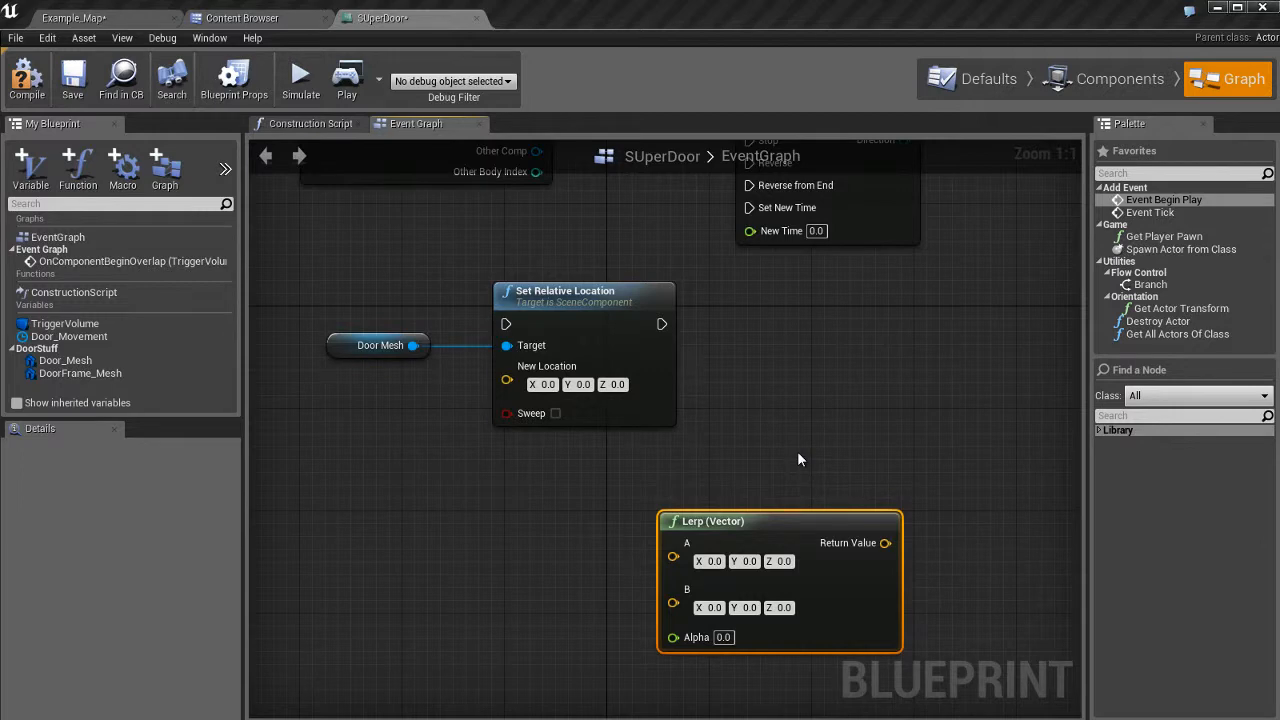
{"action": "left_click", "coordinate": [1113, 86]}
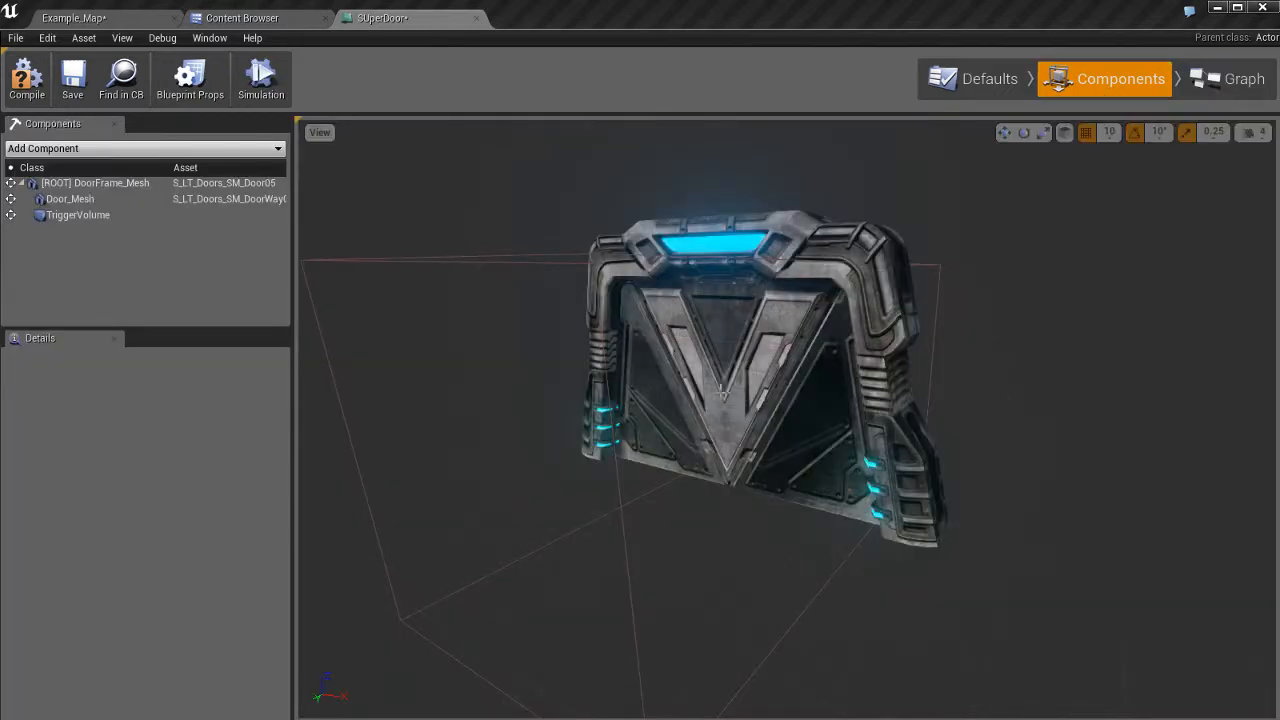
Check Door_Mesh's location 0, 0, 0 and Movable mobility, then go back to the event graph.
{"action": "left_click", "coordinate": [790, 425]}
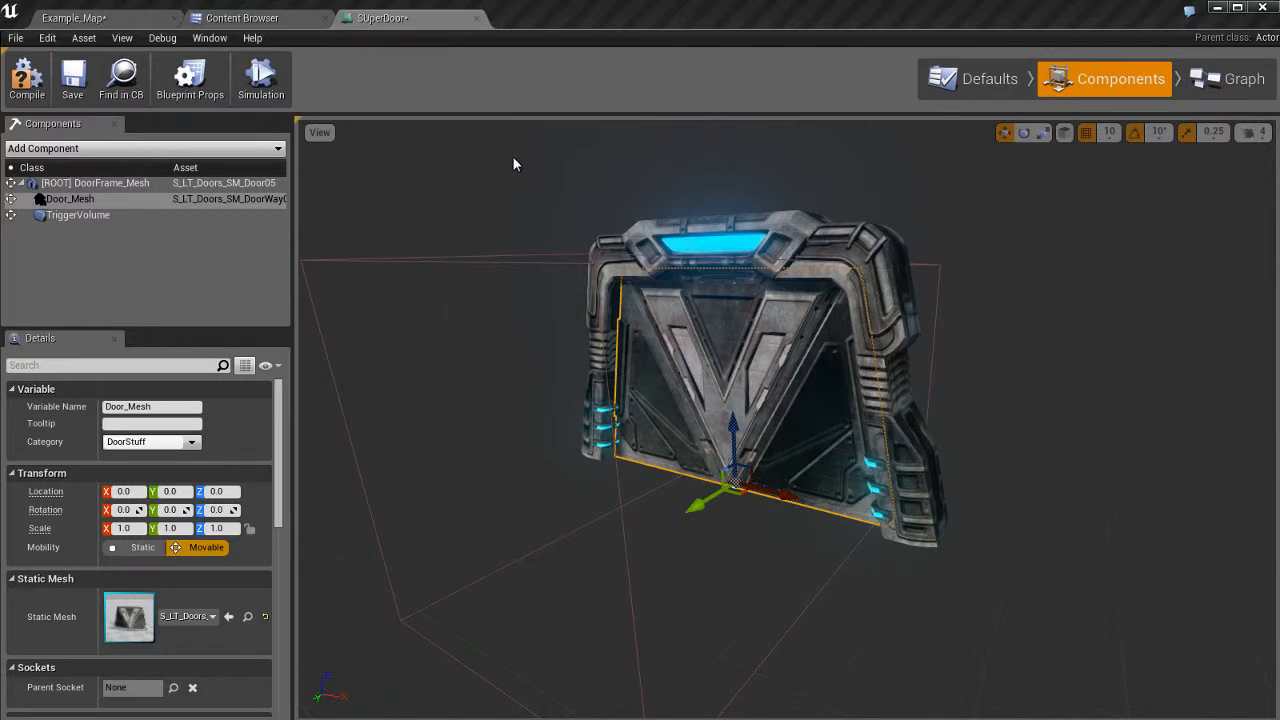
{"action": "left_click", "coordinate": [1232, 79]}
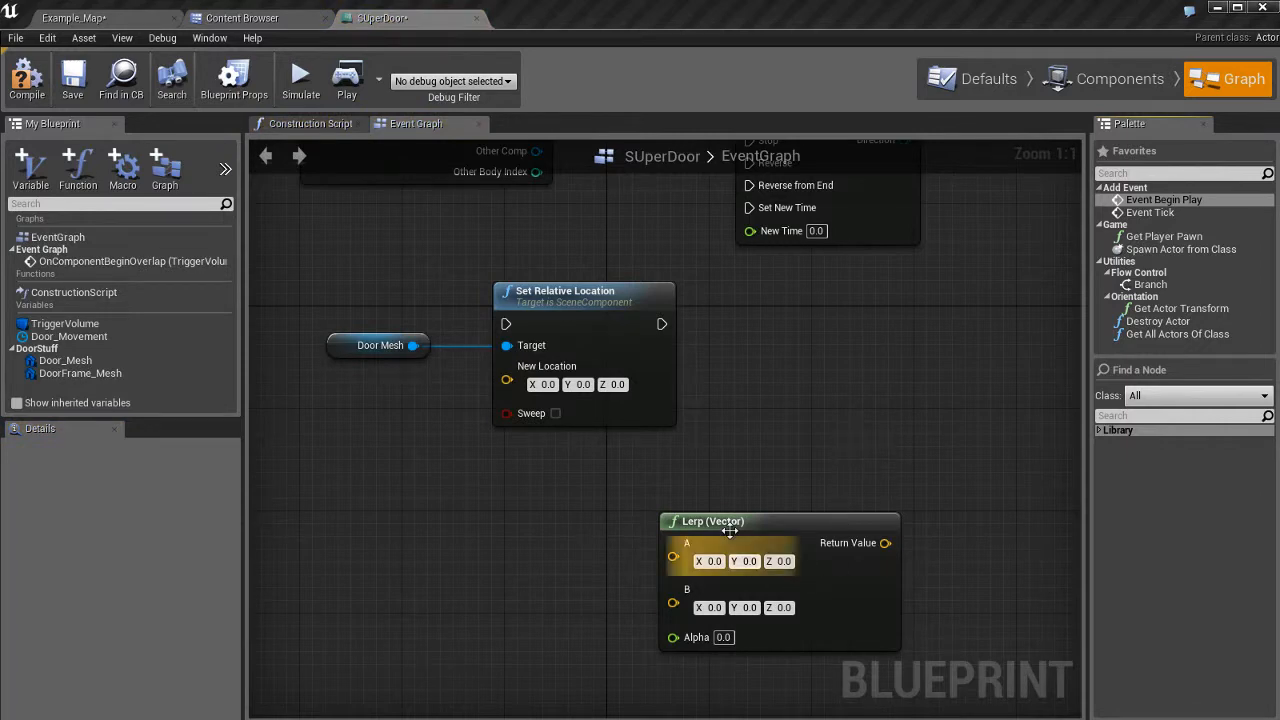
Nudge Lerp (Vector) up, dismissing the action lists opened from its A pin and the canvas.
{"action": "left_click_drag", "start_coordinate": [673, 556], "coordinate": [685, 530]}
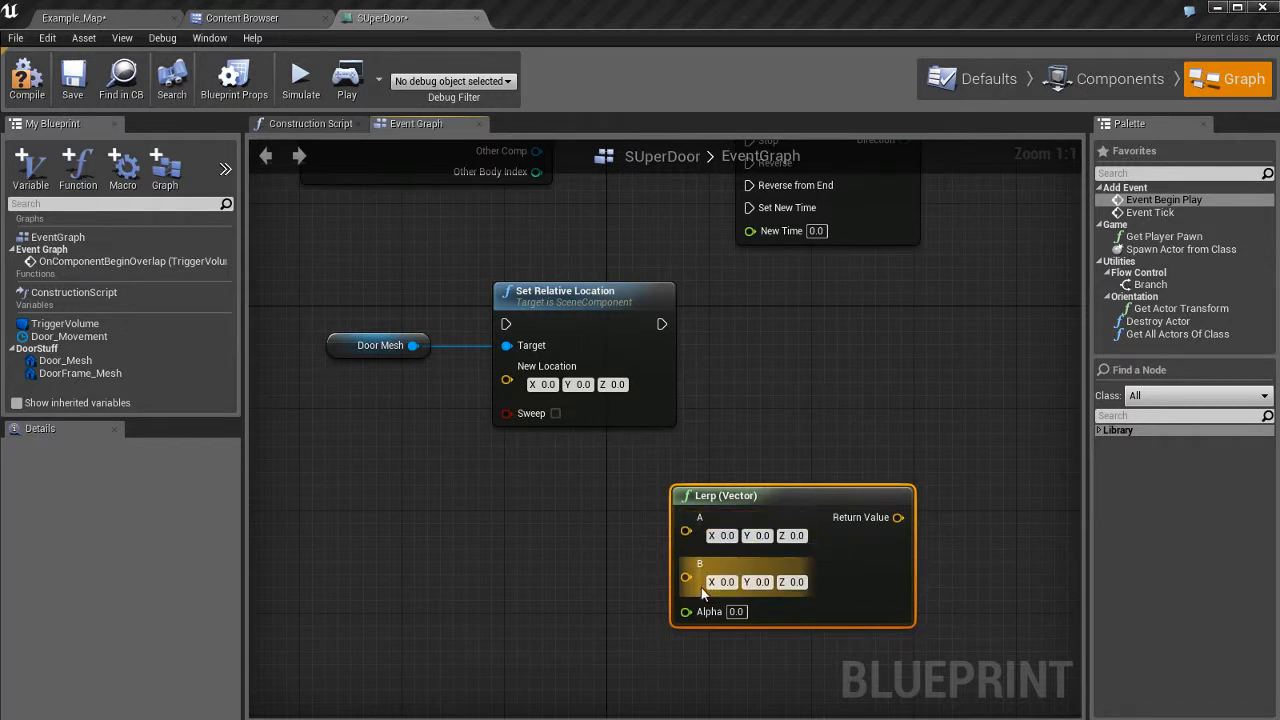
{"action": "left_click_drag", "start_coordinate": [806, 514], "coordinate": [837, 493]}
{"action": "left_click", "coordinate": [773, 400]}
{"action": "right_click", "coordinate": [773, 399]}
{"action": "left_click", "coordinate": [764, 388]}
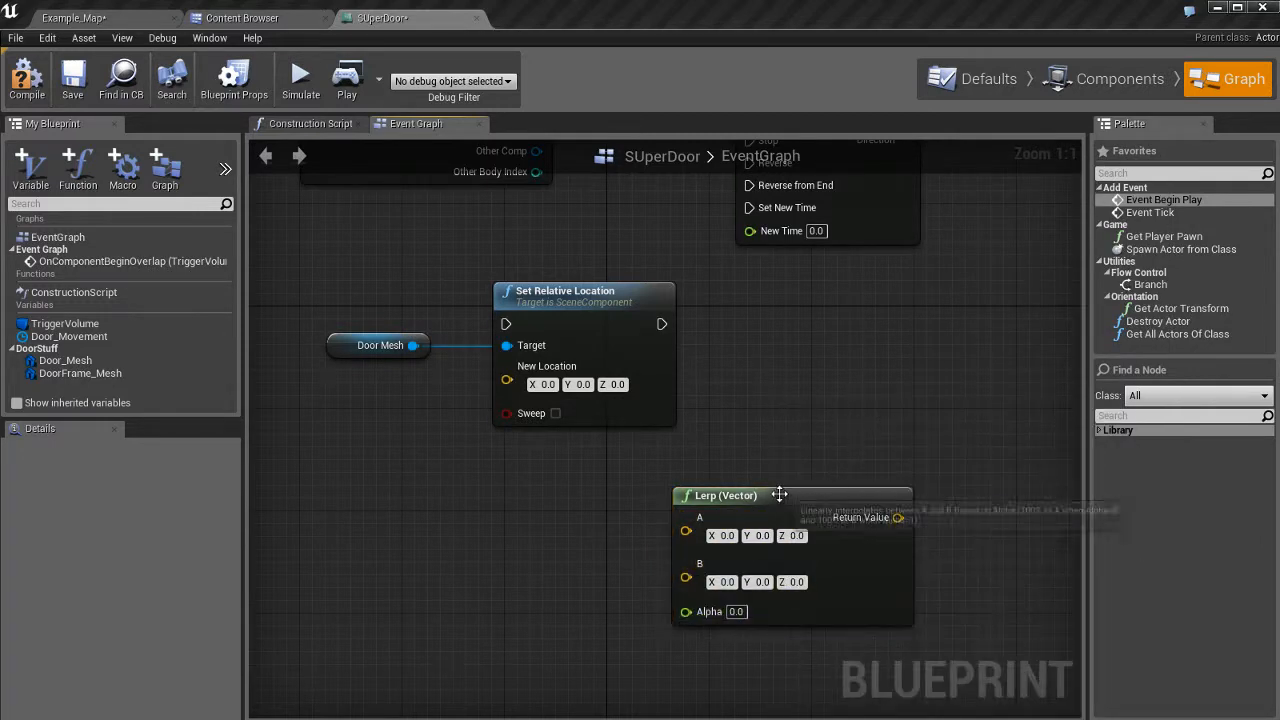
Move Lerp (Vector) right of Set Relative Location, below the Door_Movement timeline, framing all nodes.
{"action": "left_click_drag", "start_coordinate": [772, 494], "coordinate": [835, 506]}
{"action": "right_click_drag", "start_coordinate": [859, 319], "coordinate": [717, 393]}
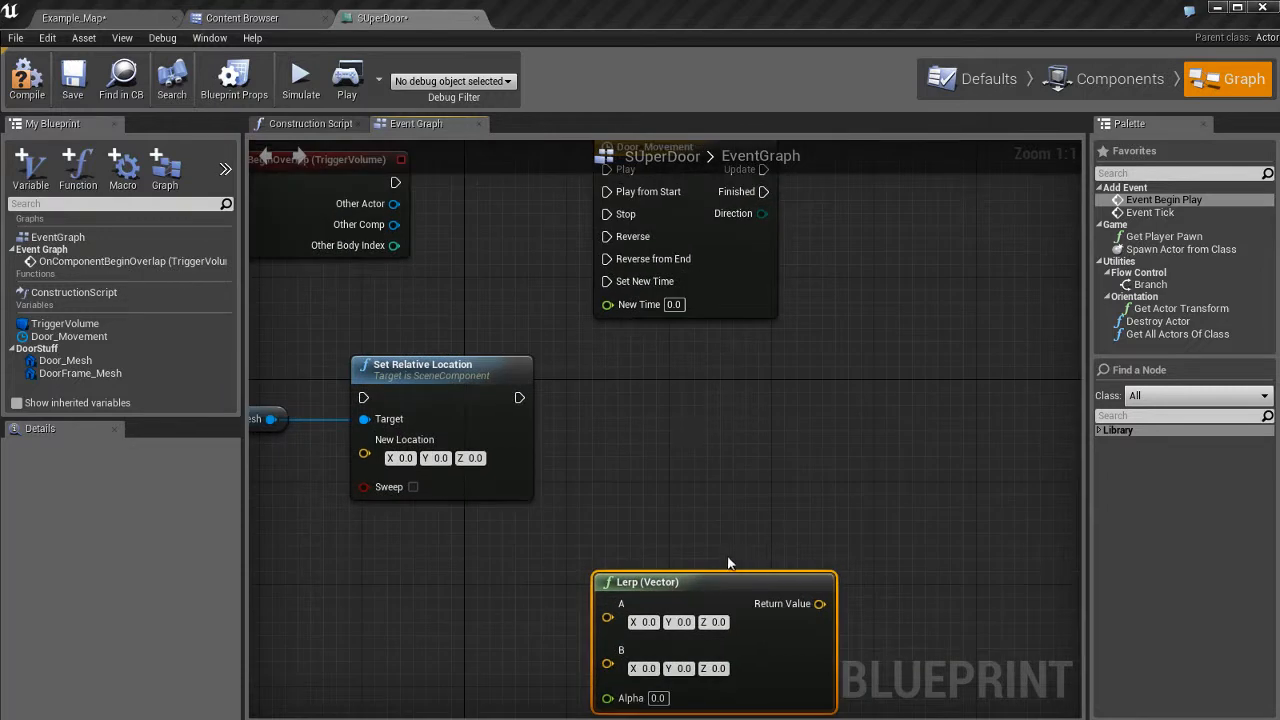
{"action": "left_click_drag", "start_coordinate": [702, 577], "coordinate": [1007, 423]}
{"action": "right_click_drag", "start_coordinate": [956, 357], "coordinate": [818, 451]}
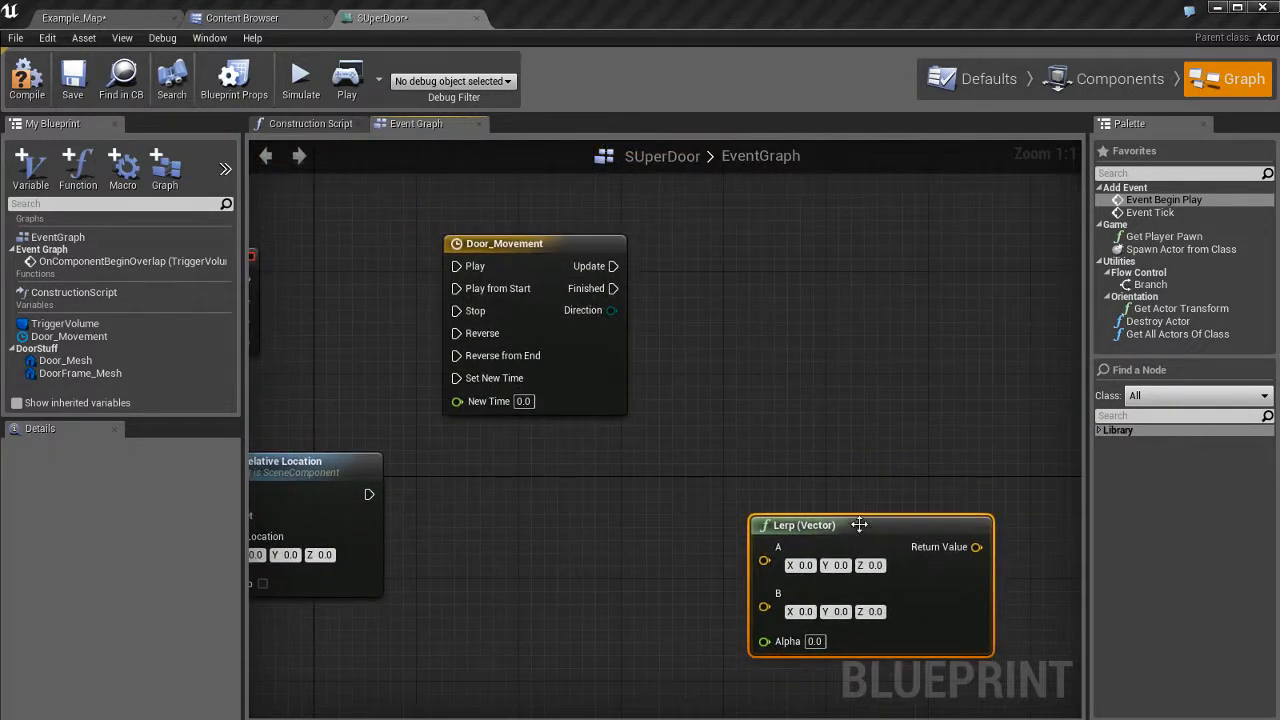
{"action": "left_click_drag", "start_coordinate": [859, 524], "coordinate": [842, 500]}
{"action": "right_click_drag", "start_coordinate": [615, 430], "coordinate": [816, 457]}
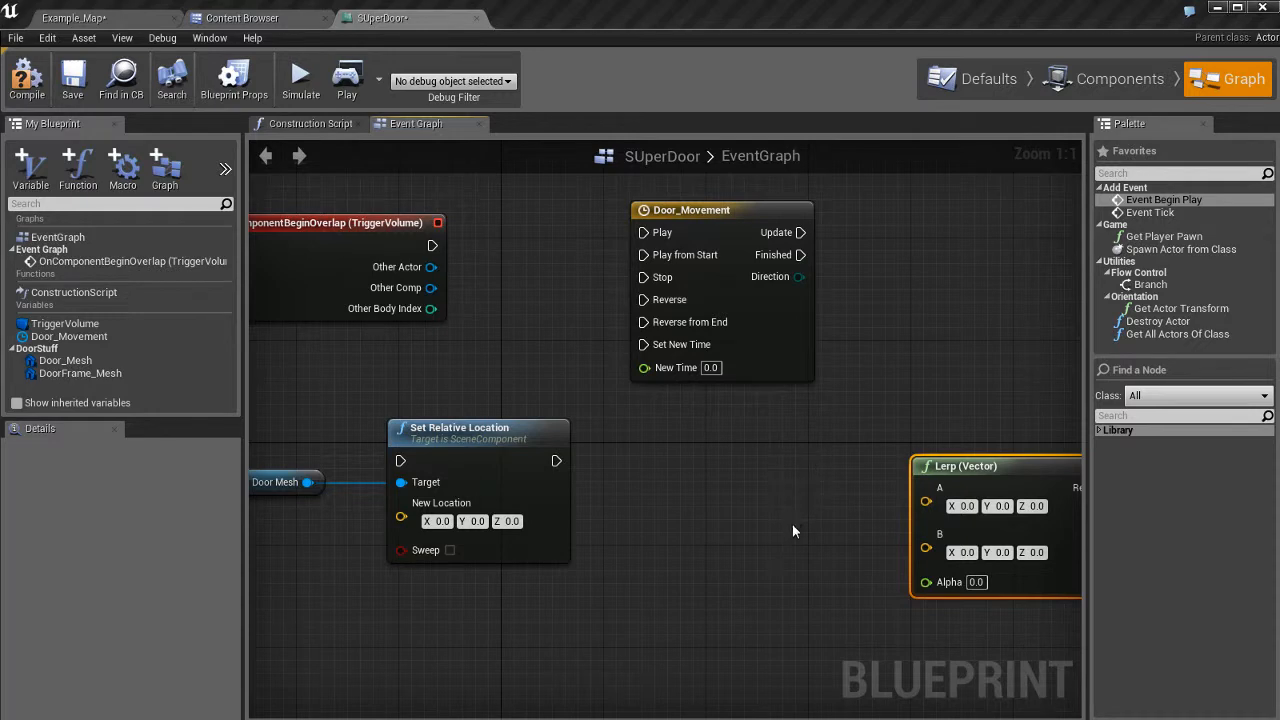
{"action": "right_click_drag", "start_coordinate": [792, 527], "coordinate": [778, 533]}
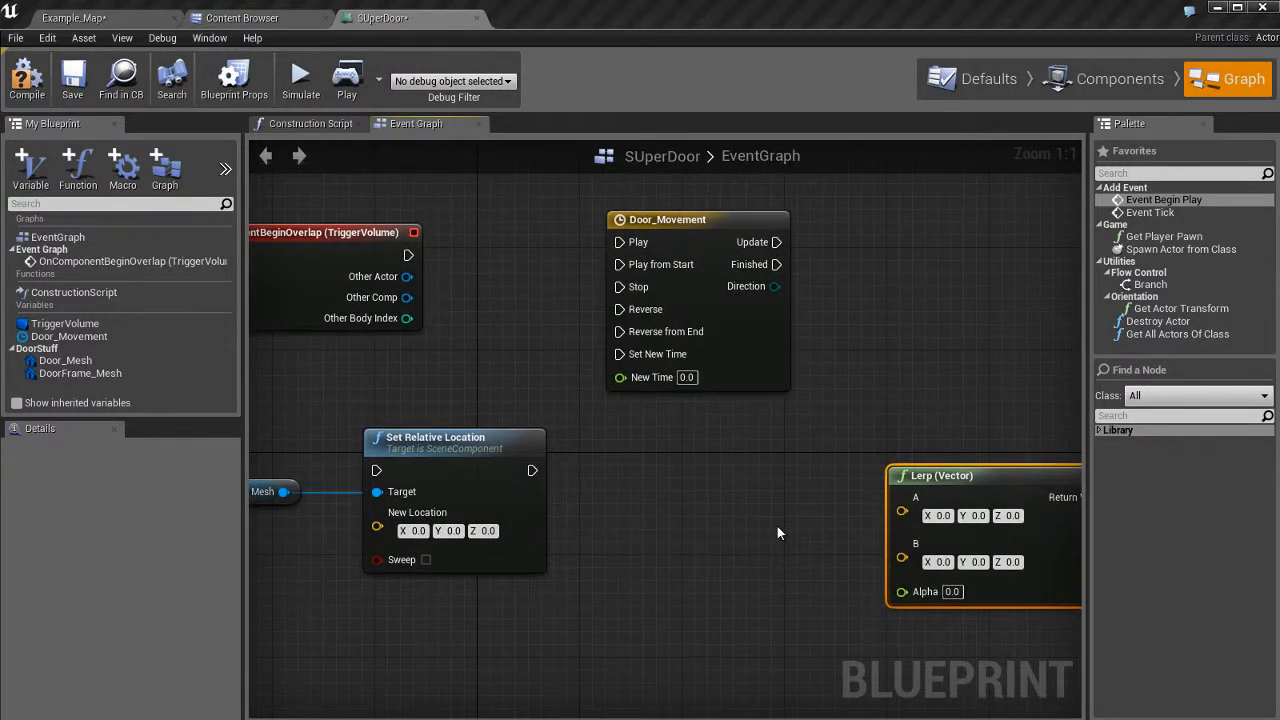